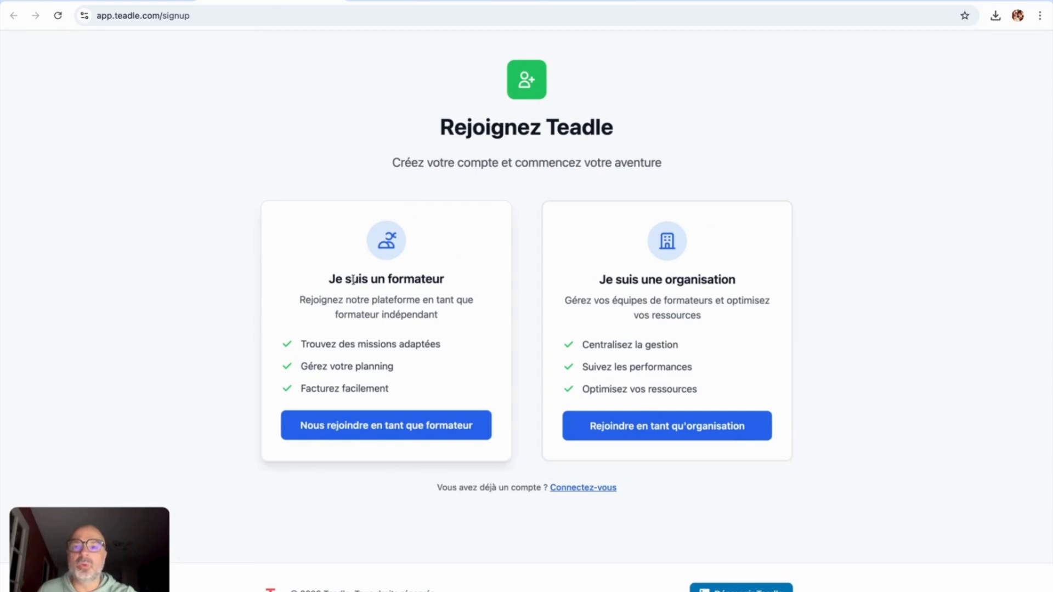
Step: Join as a trainer already working with several organisations and submit the trainer's e-mail address
left_click(358, 426)
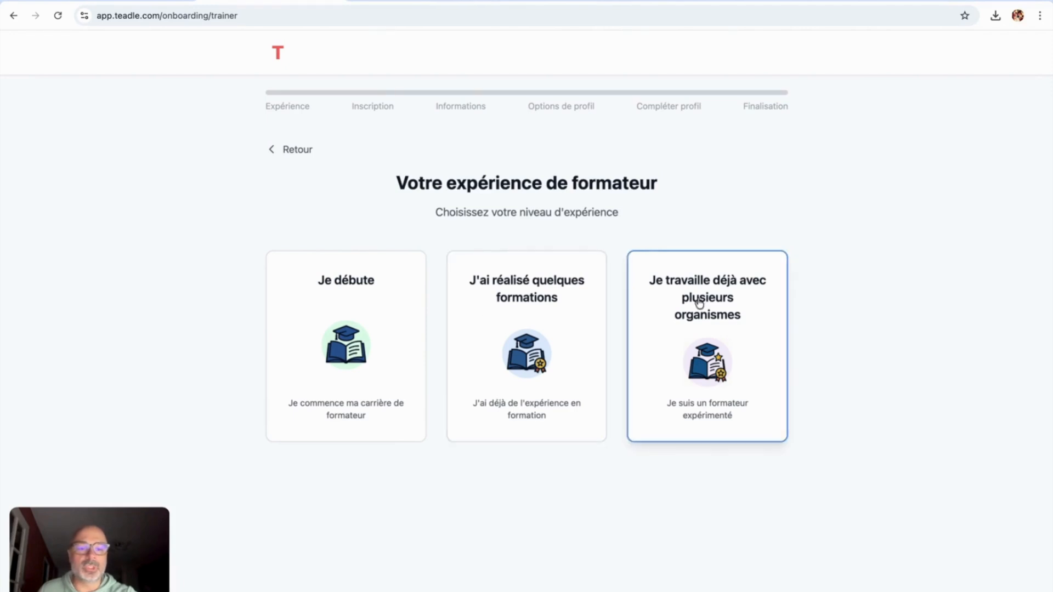
left_click(696, 311)
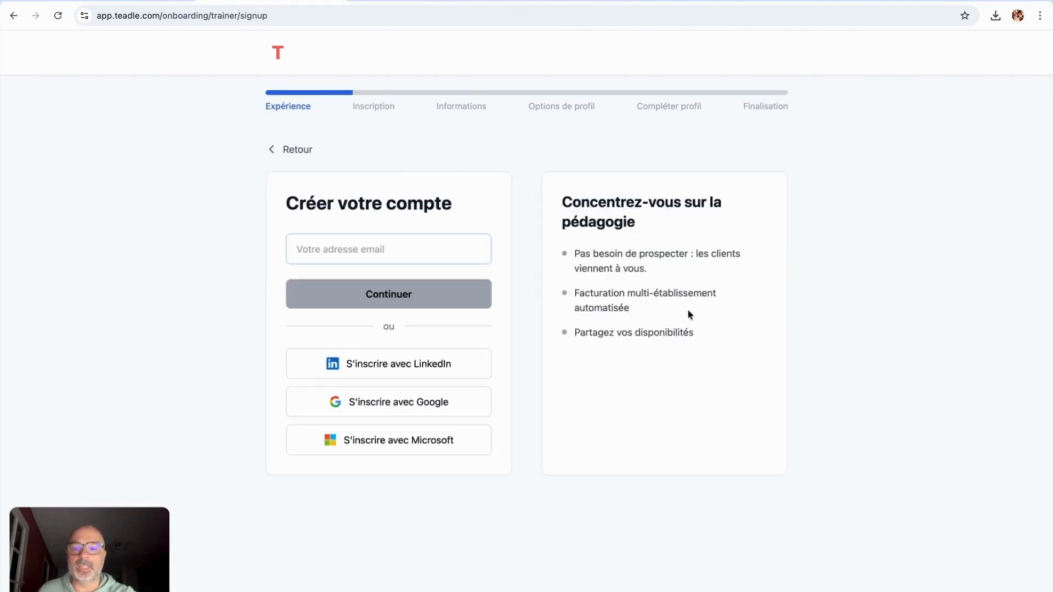
left_click(375, 248)
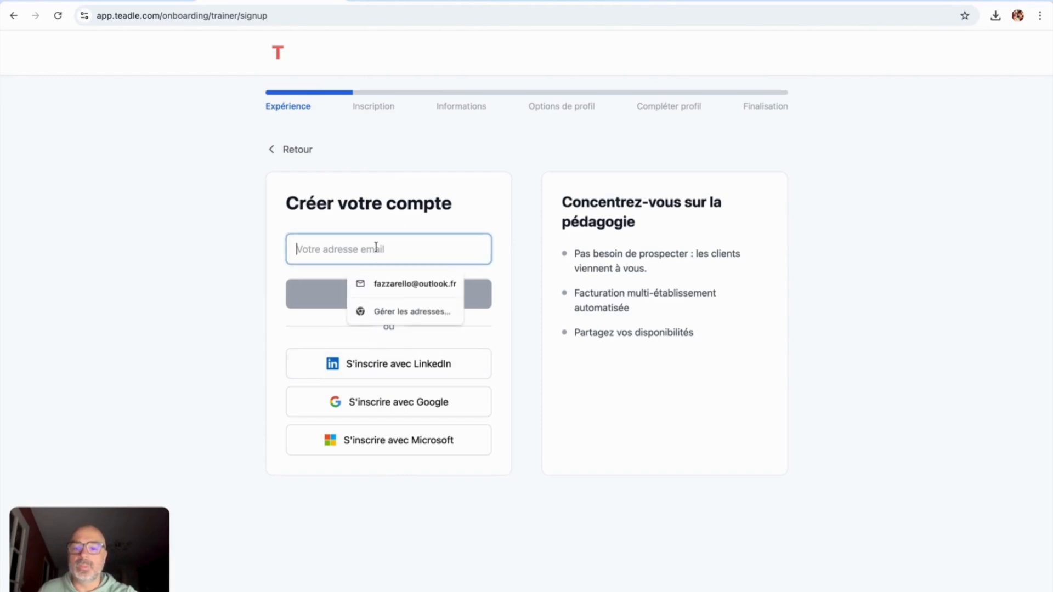
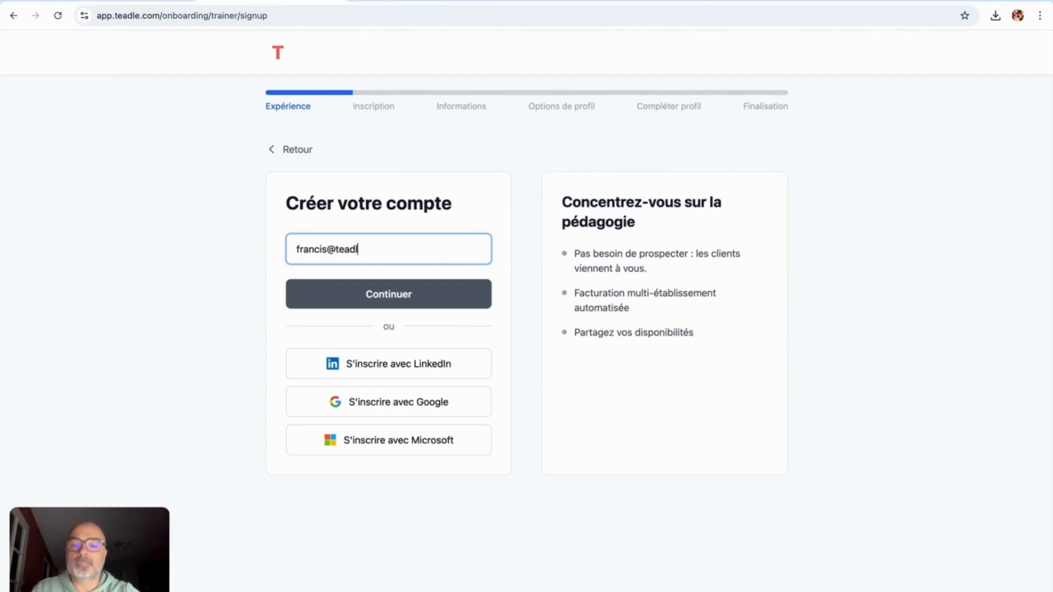
left_click(381, 297)
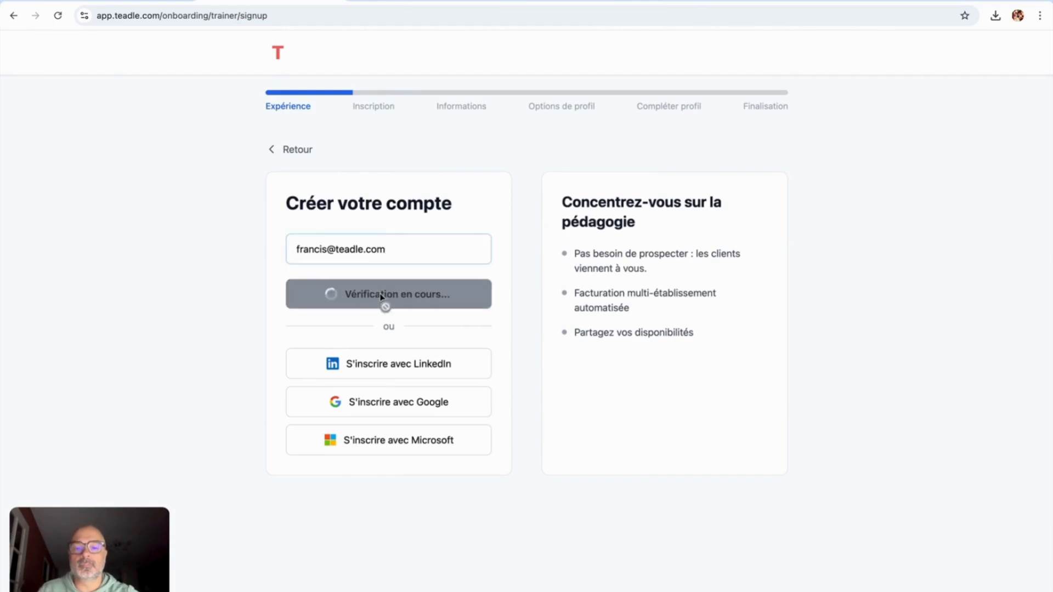
Step: Fill in the trainer's first name and surname, and enter and confirm a password
left_click(379, 294)
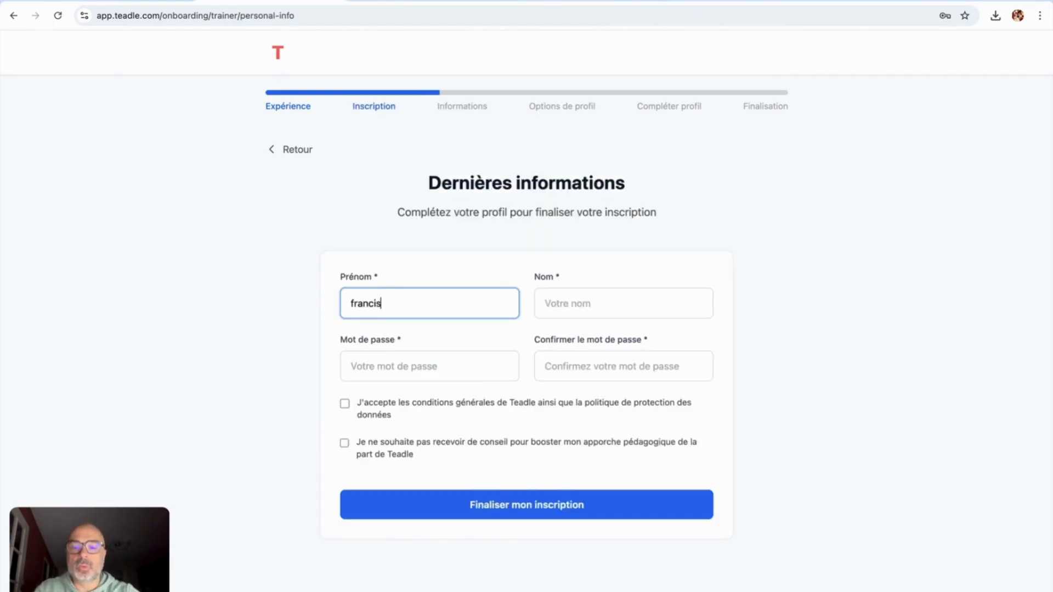
left_click(564, 303)
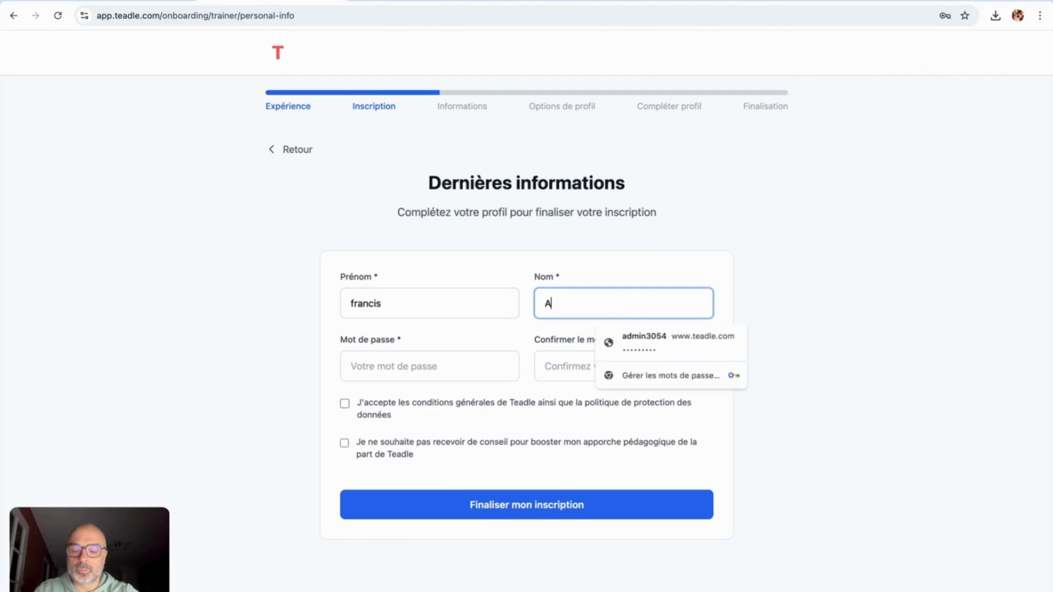
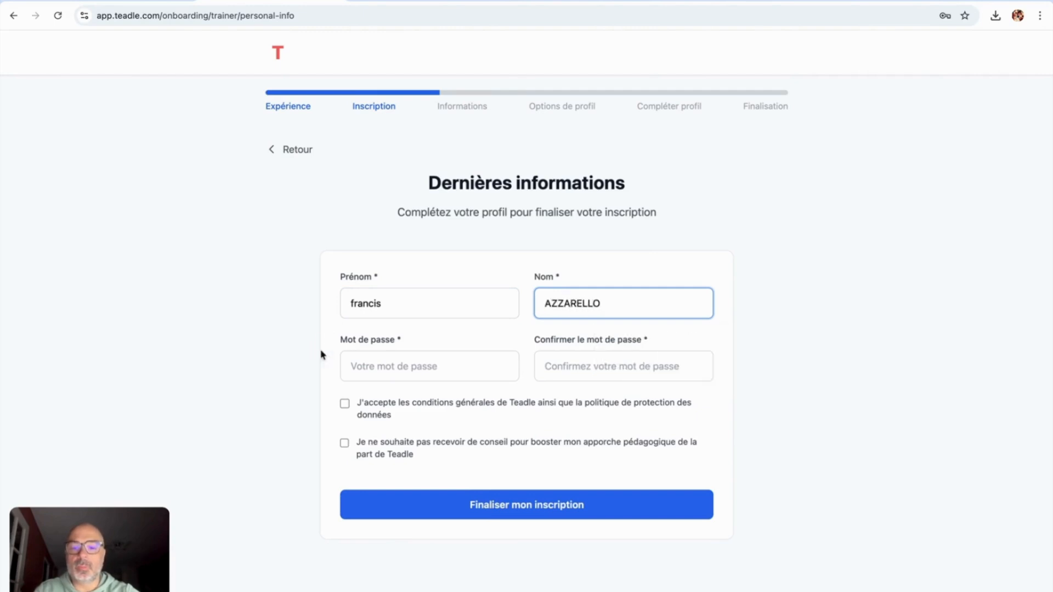
left_click(351, 363)
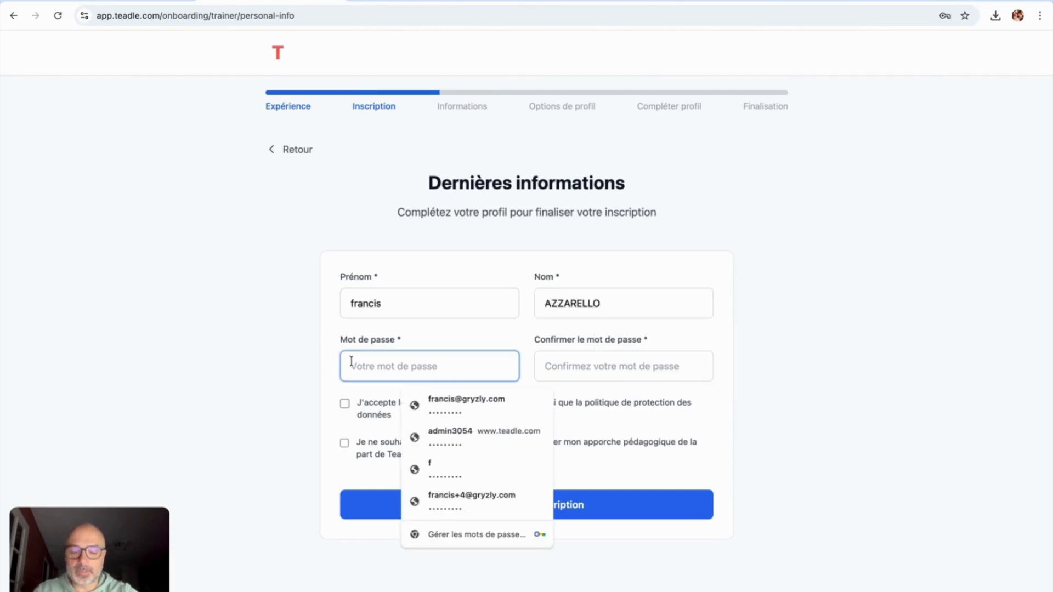
type("•••••••••")
key("Tab")
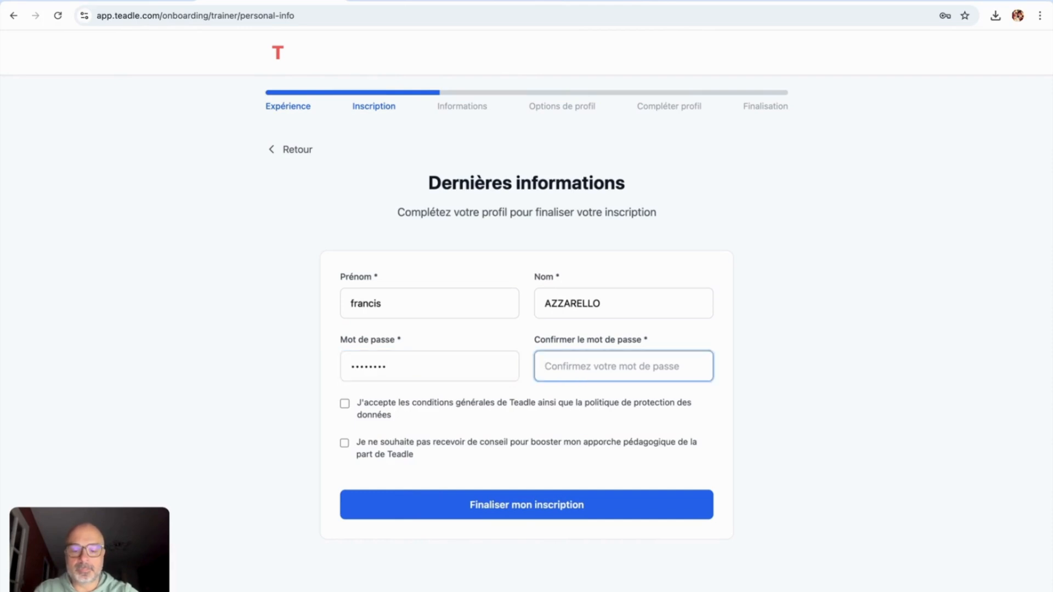
type("•••••••••")
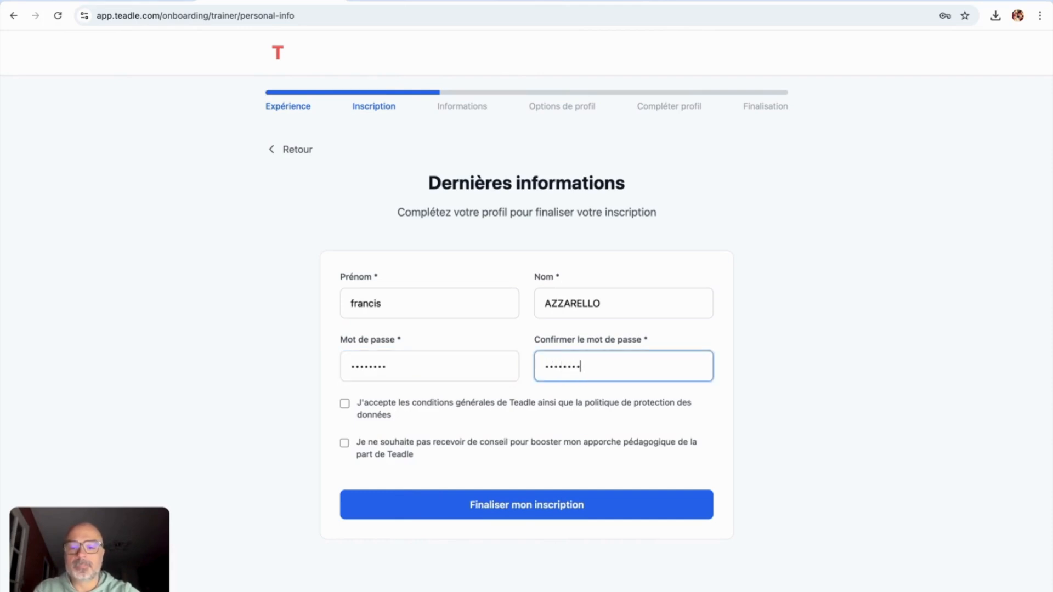
Step: Accept the terms, finalise the registration and dismiss the browser's save-password prompt
left_click(344, 403)
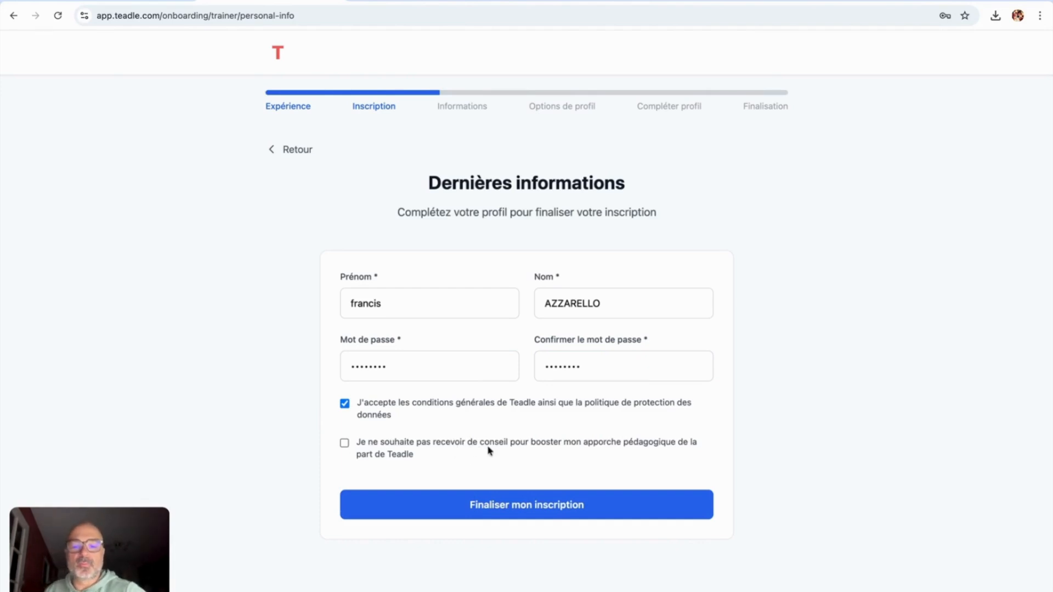
left_click(499, 508)
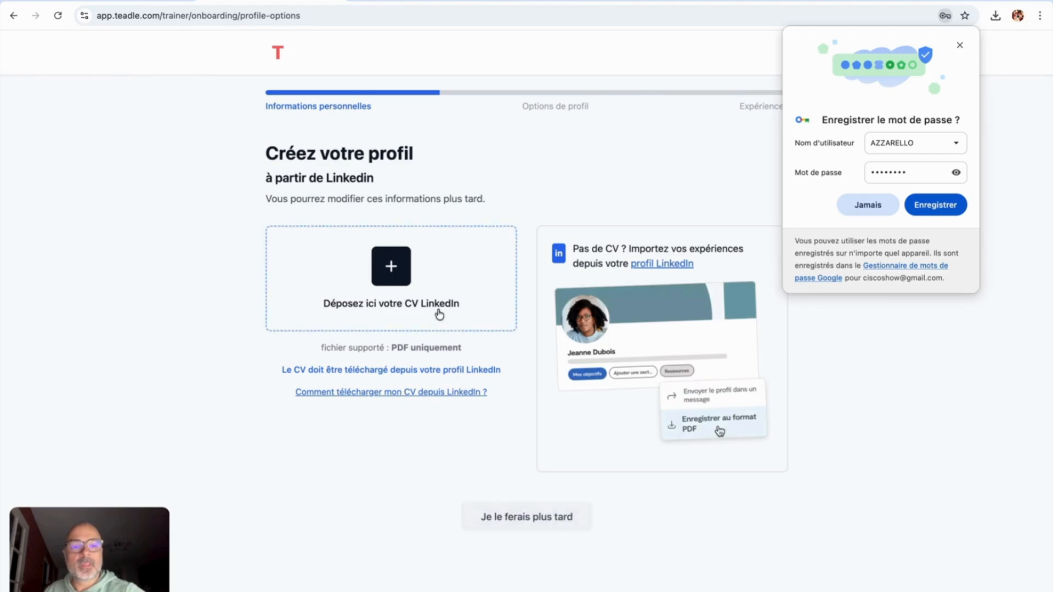
left_click(959, 47)
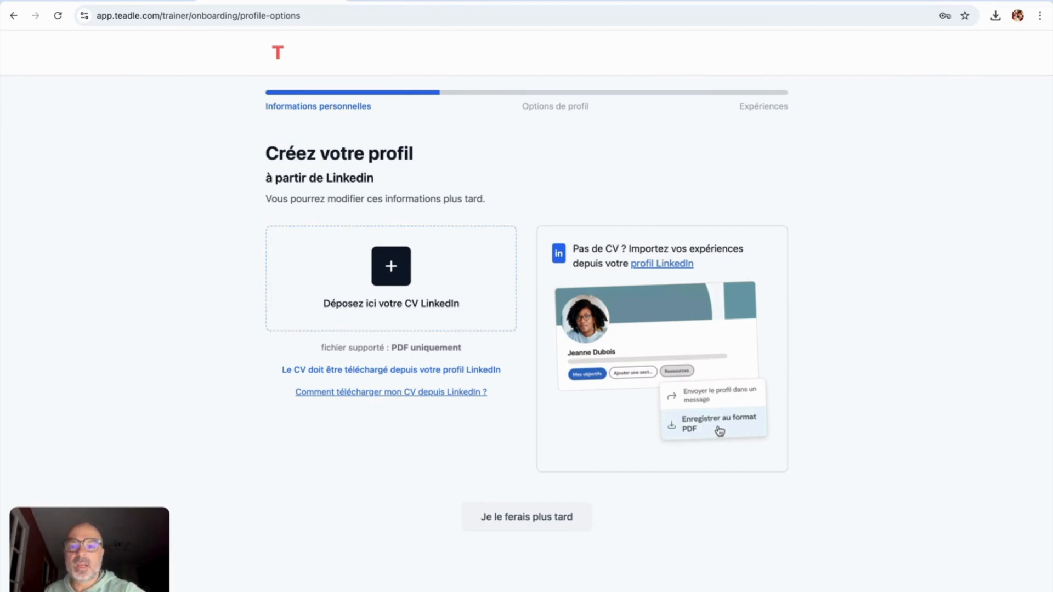
Step: On the LinkedIn profile tab, save the profile from Ressources as Profile.pdf
left_click(431, 6)
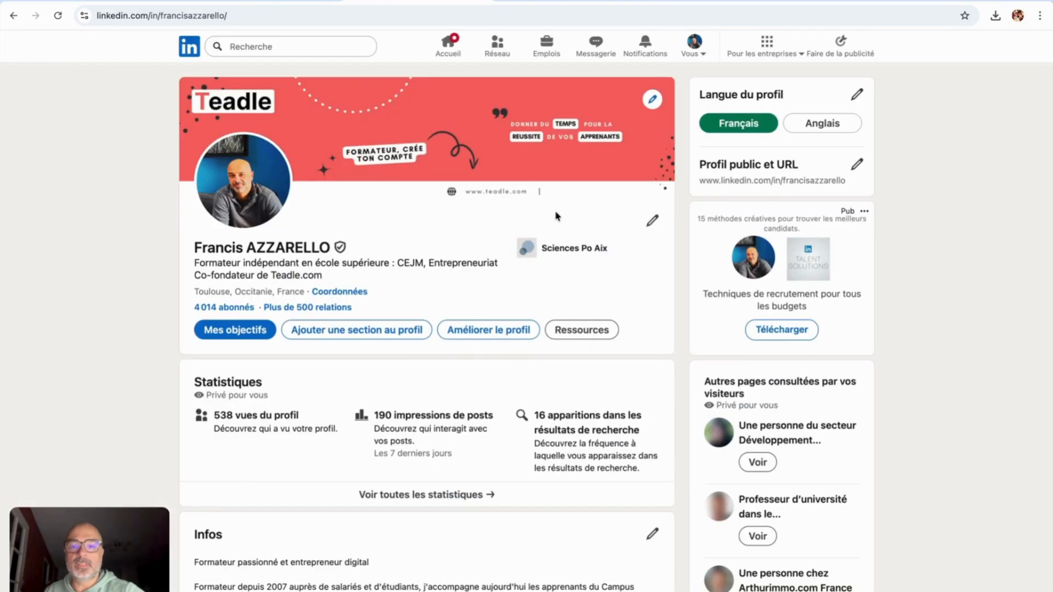
left_click(582, 333)
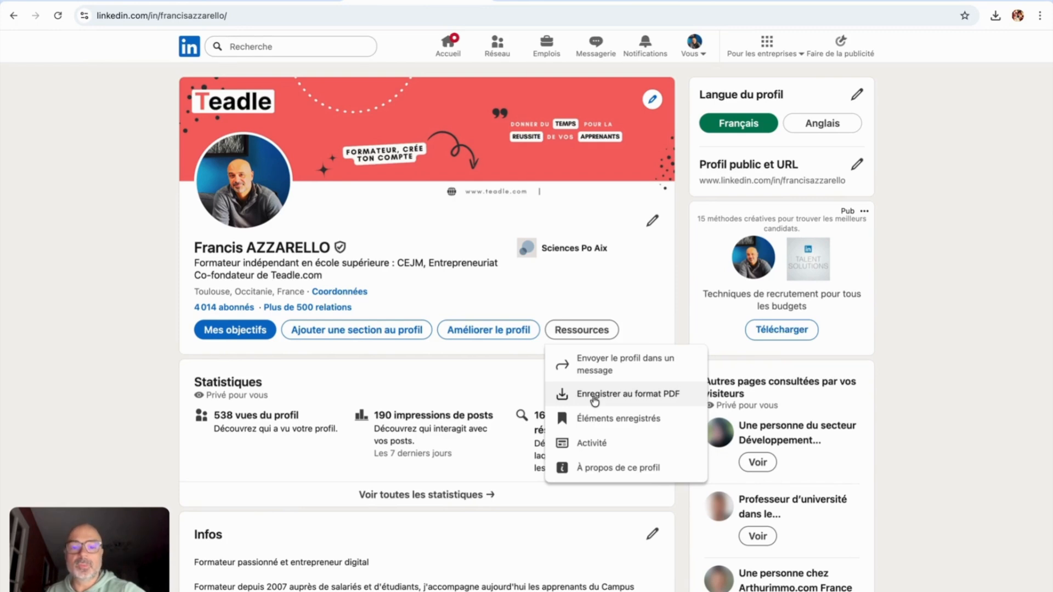
left_click(594, 402)
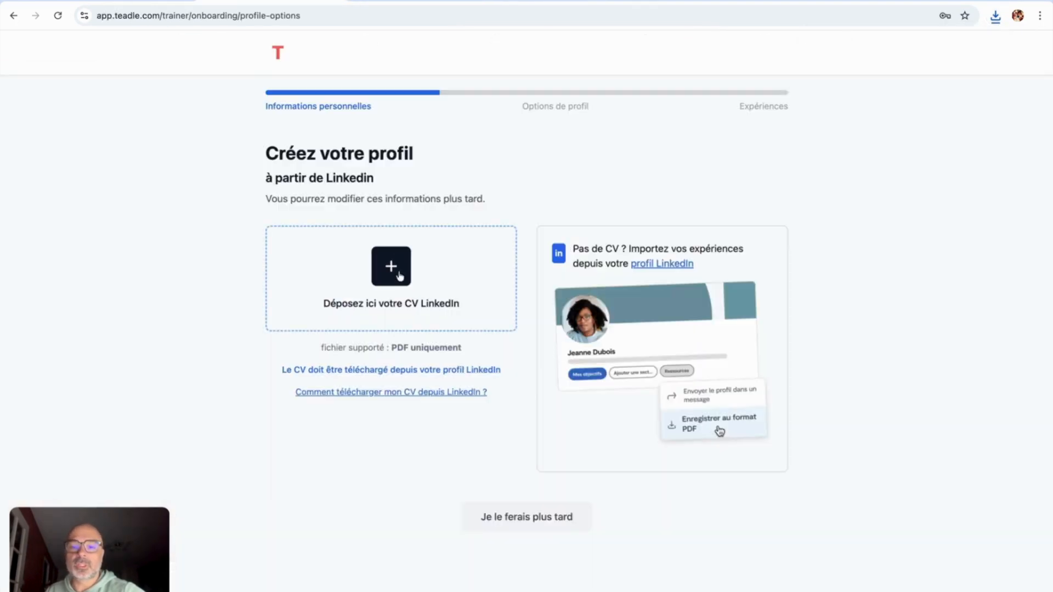
Step: Upload Profile.pdf from Téléchargements as the CV and review the imported experiences and education
left_click(399, 276)
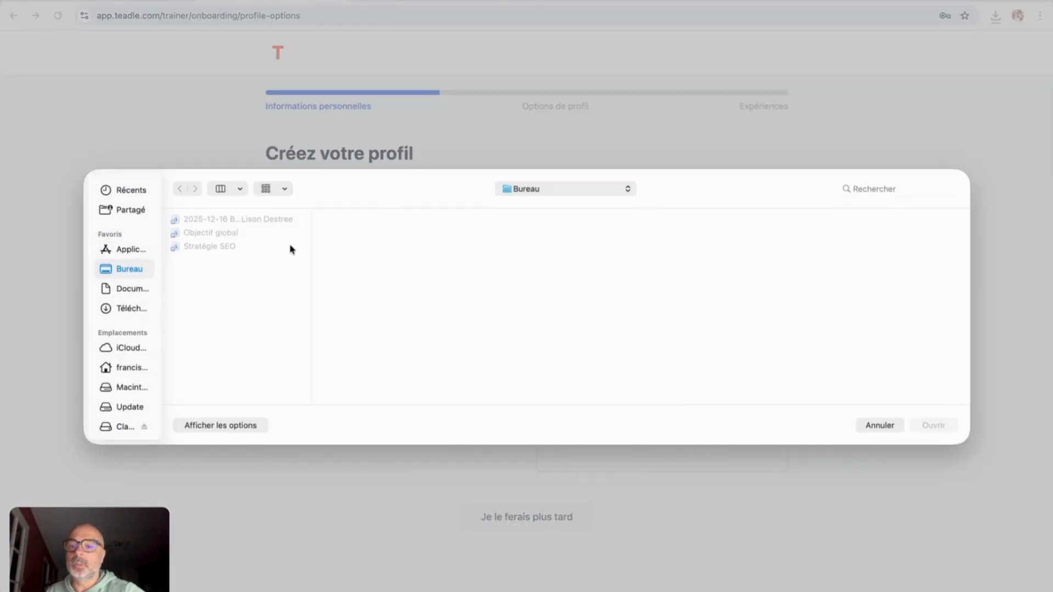
left_click(126, 310)
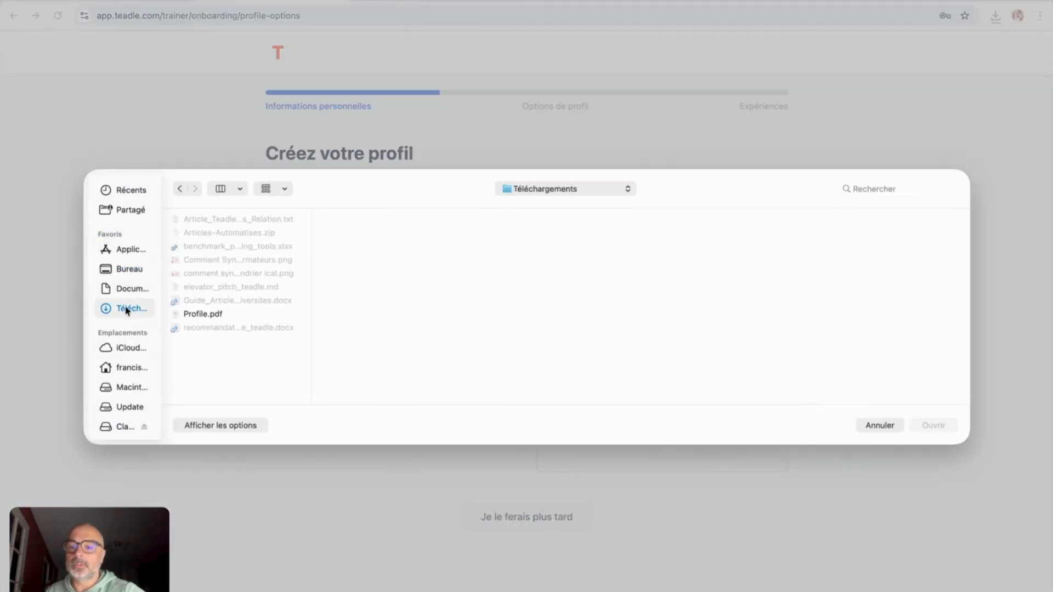
left_click(193, 315)
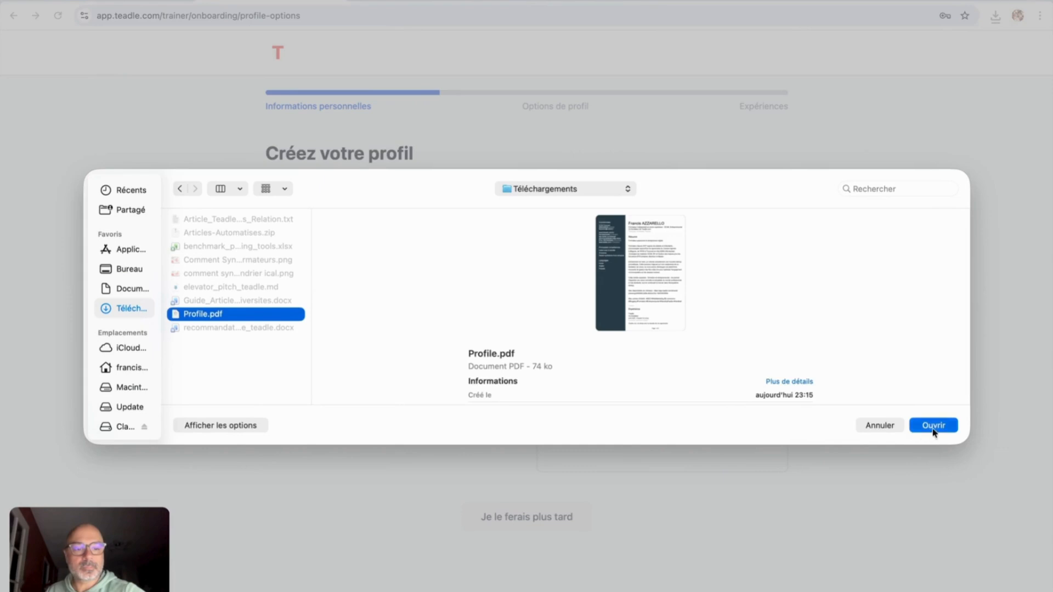
left_click(933, 425)
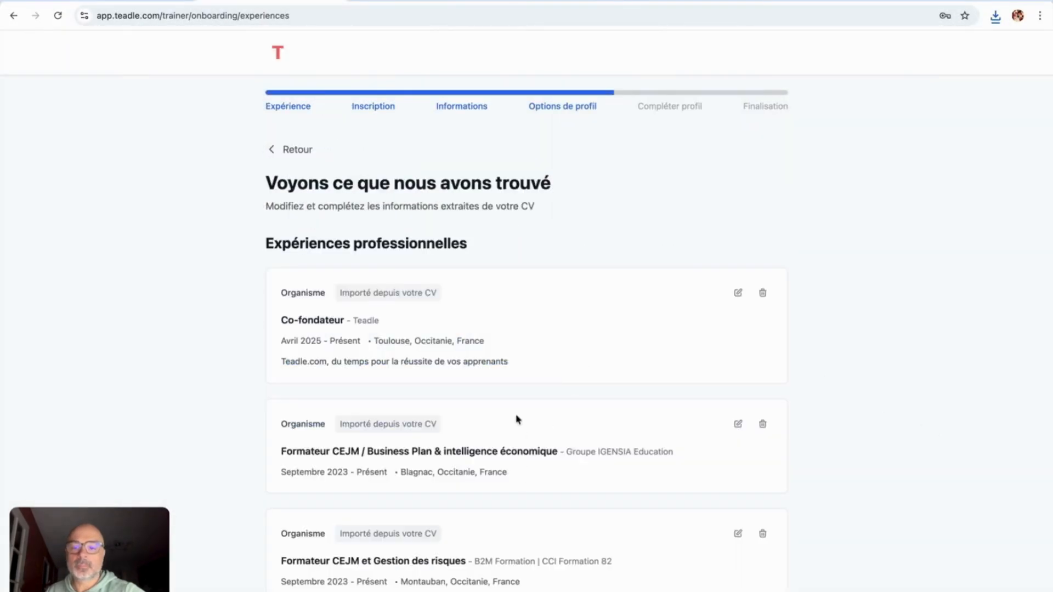
scroll(517, 420, "down", 1)
scroll(517, 419, "down", 10)
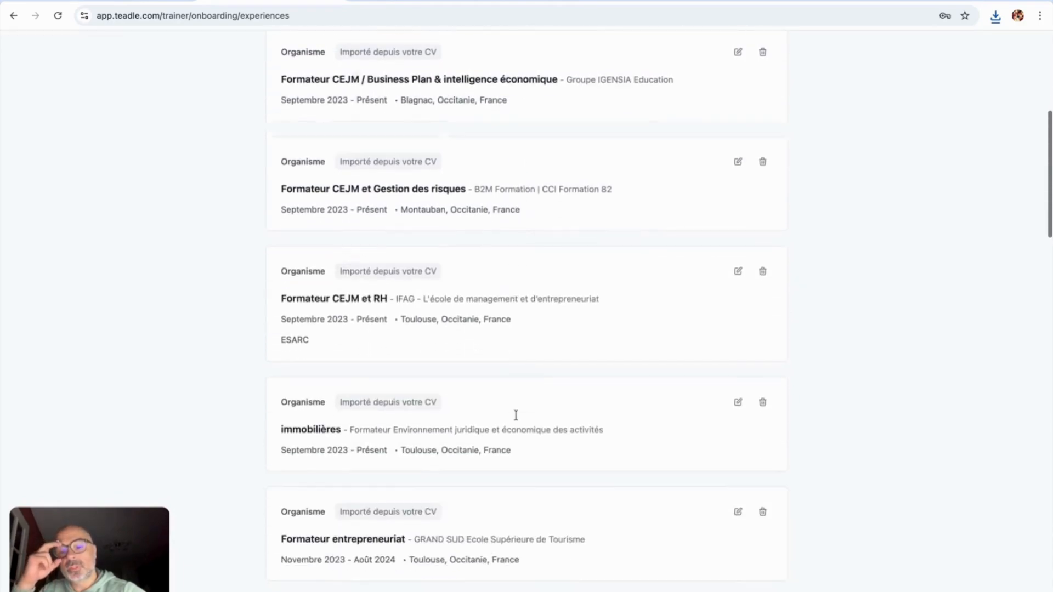
scroll(517, 419, "down", 20)
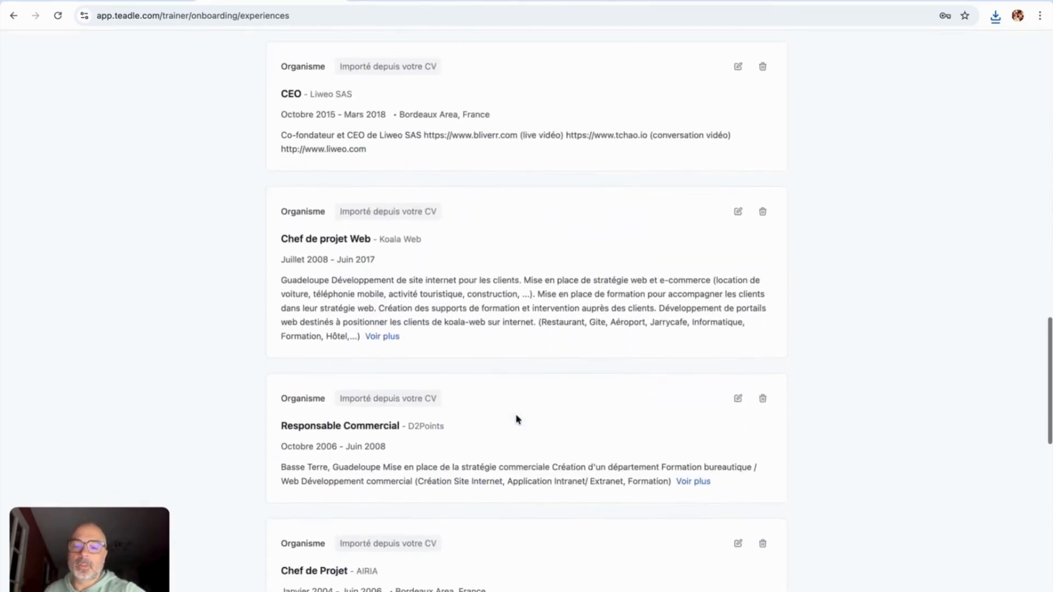
scroll(517, 419, "down", 10)
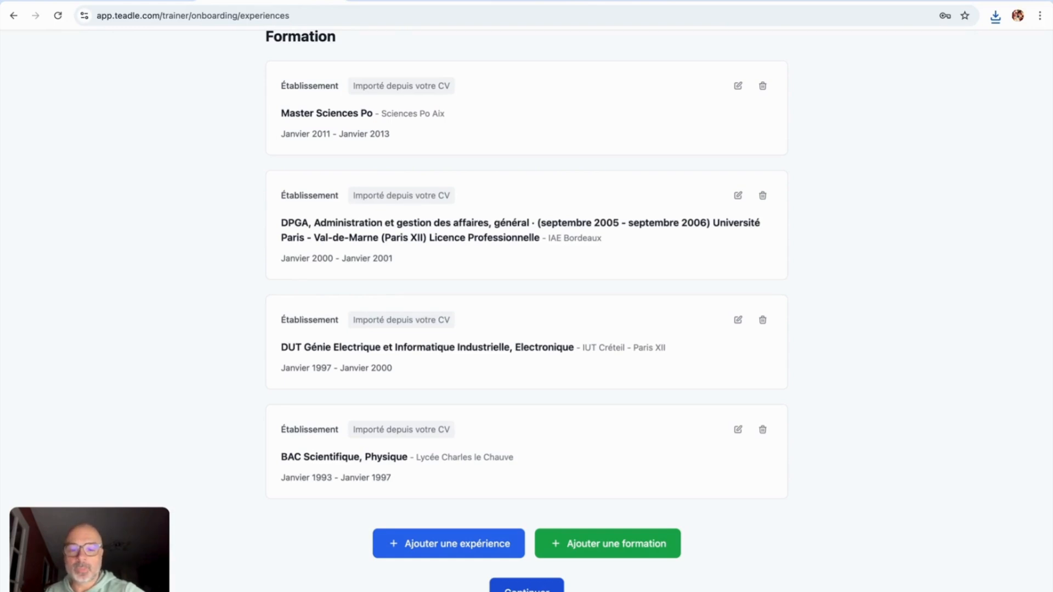
Step: Finish onboarding to the trainer dashboard and choose 'Ajouter une organisation'
left_click(521, 589)
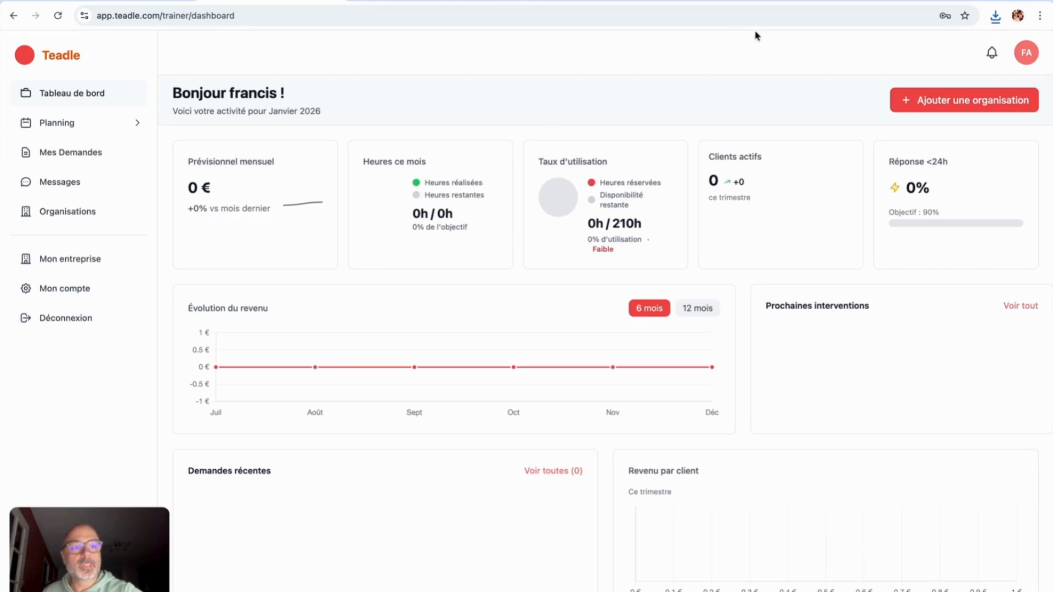
left_click(932, 105)
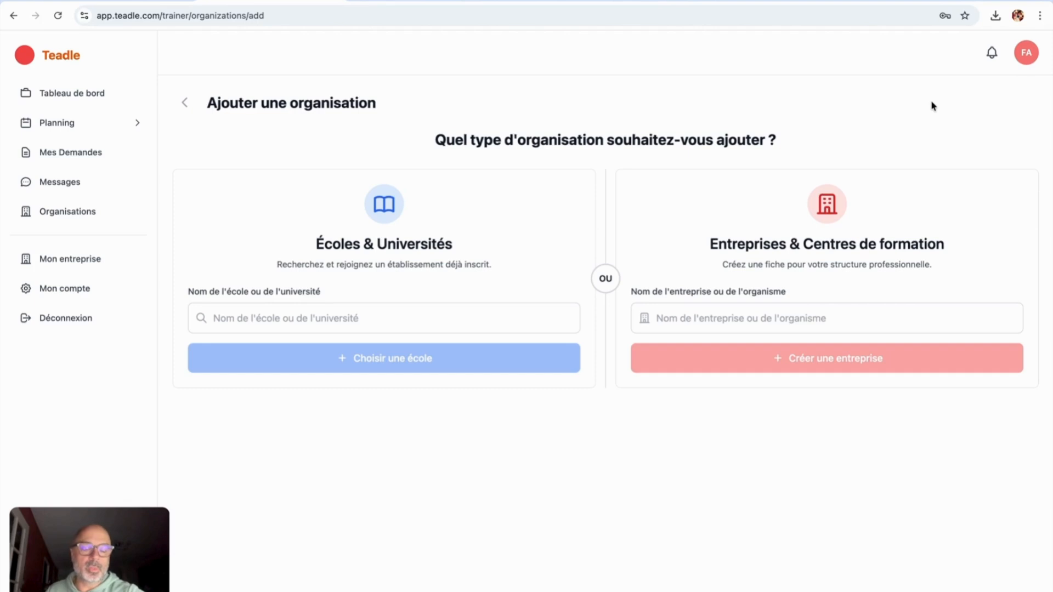
Step: Search schools for 'esarc toulouse' and open the ESARC Évolution Campus ENOVA result
left_click(292, 318)
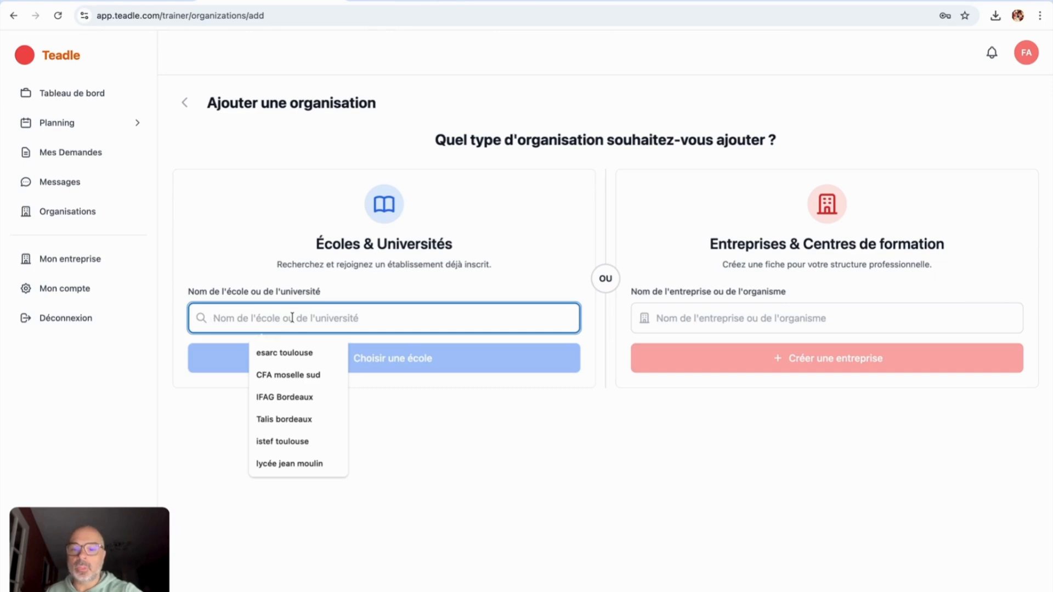
left_click(294, 354)
left_click(345, 359)
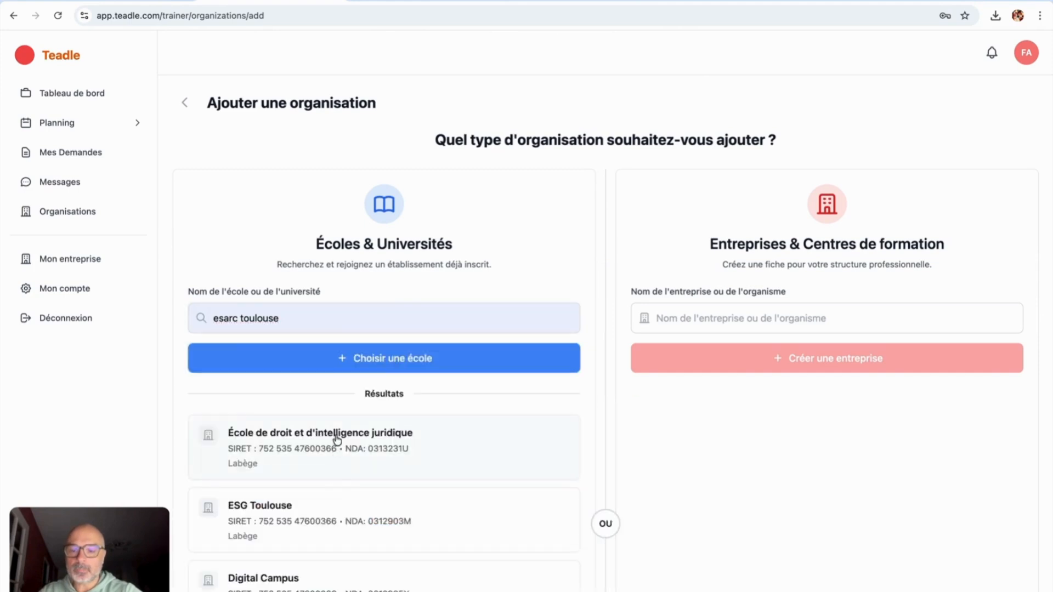
scroll(337, 439, "down", 5)
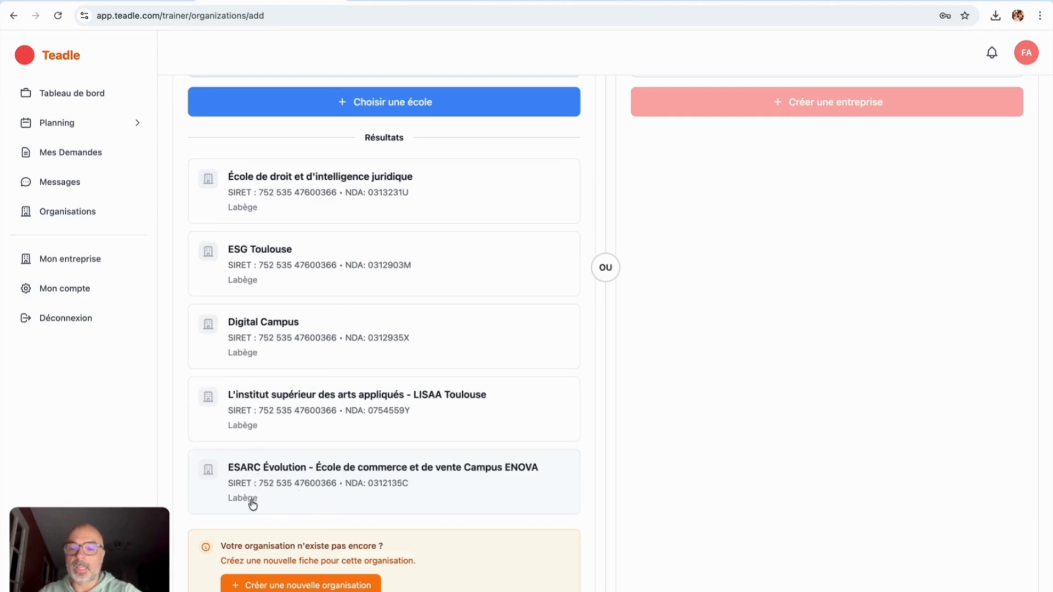
left_click(374, 481)
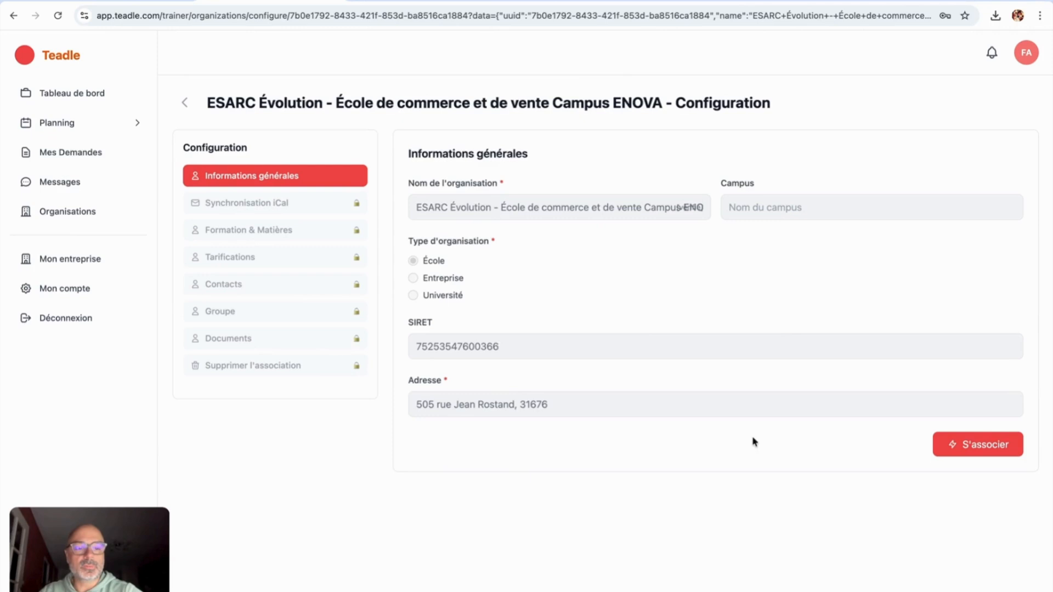
Step: Associate with ESARC Évolution, then switch to the my-esarc.fr planning tab
left_click(968, 450)
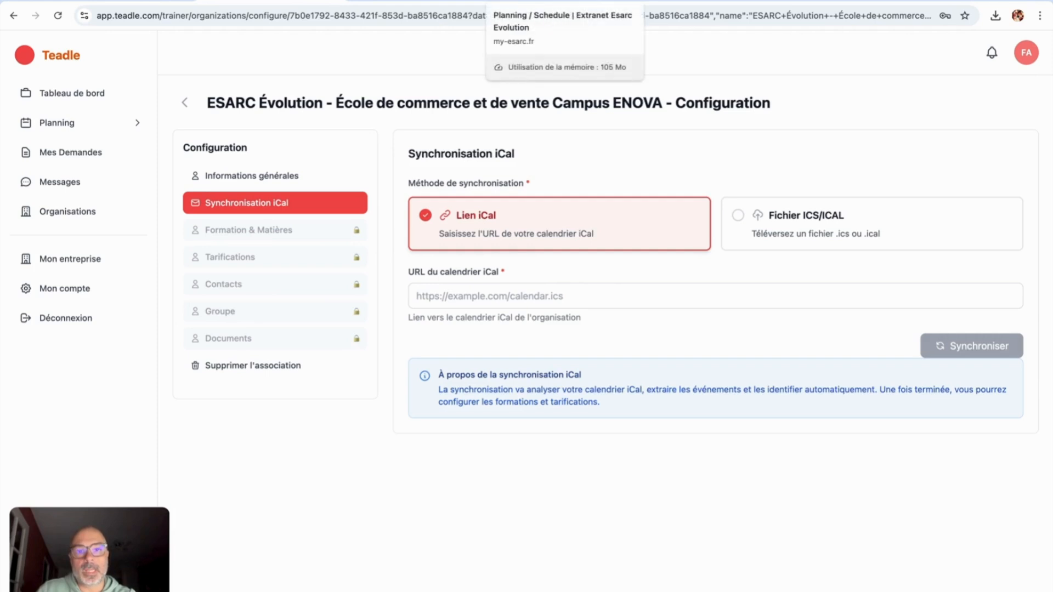
left_click(564, 3)
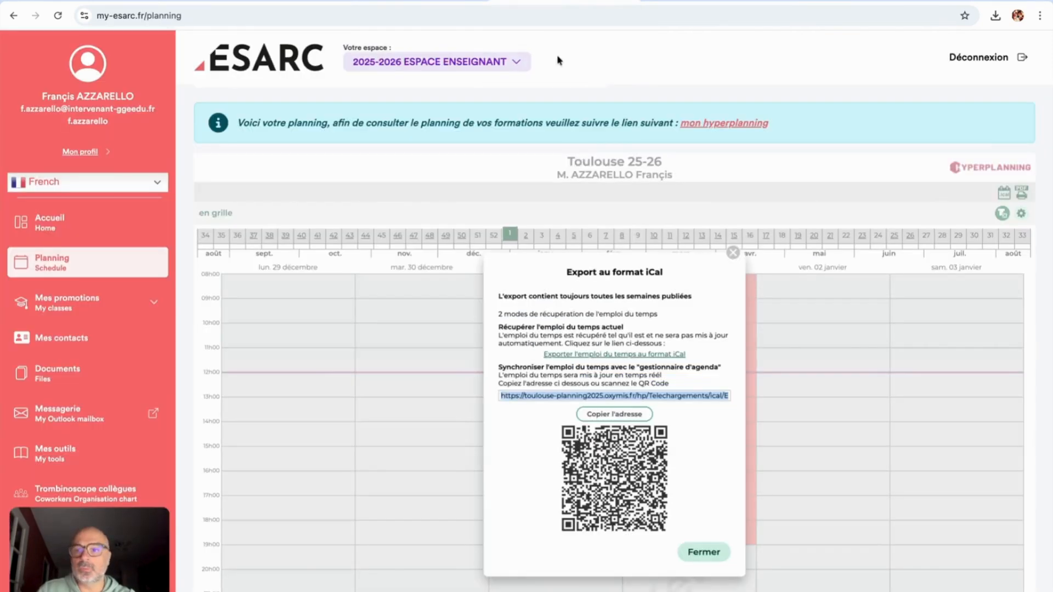
Step: Open the iCal export for the week 2 schedule and copy its synchronisation URL
left_click(734, 253)
scroll(721, 424, "up", 1)
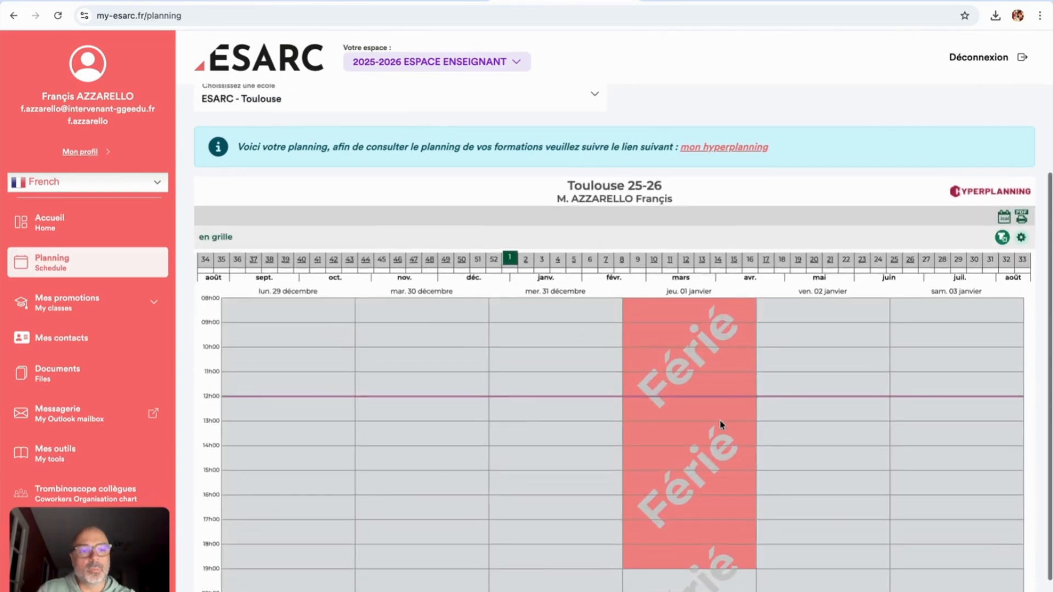
left_click(526, 259)
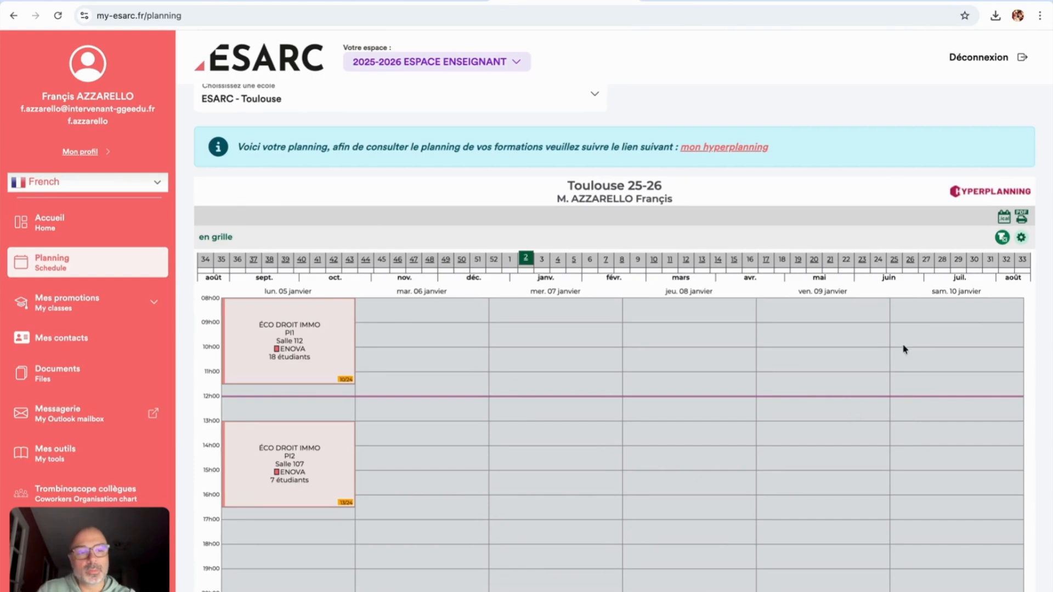
left_click(1003, 219)
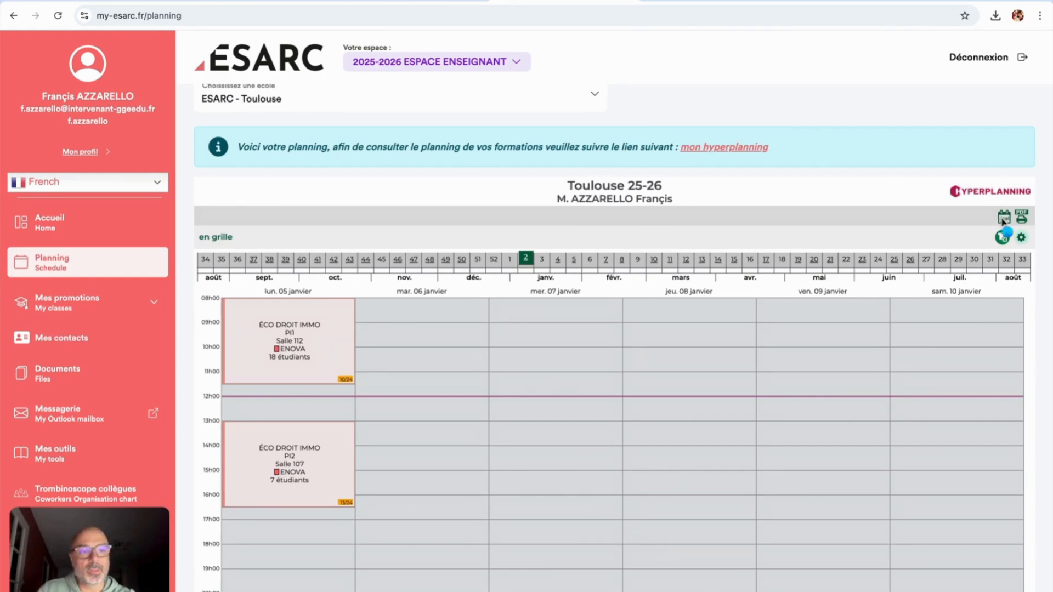
left_click(621, 421)
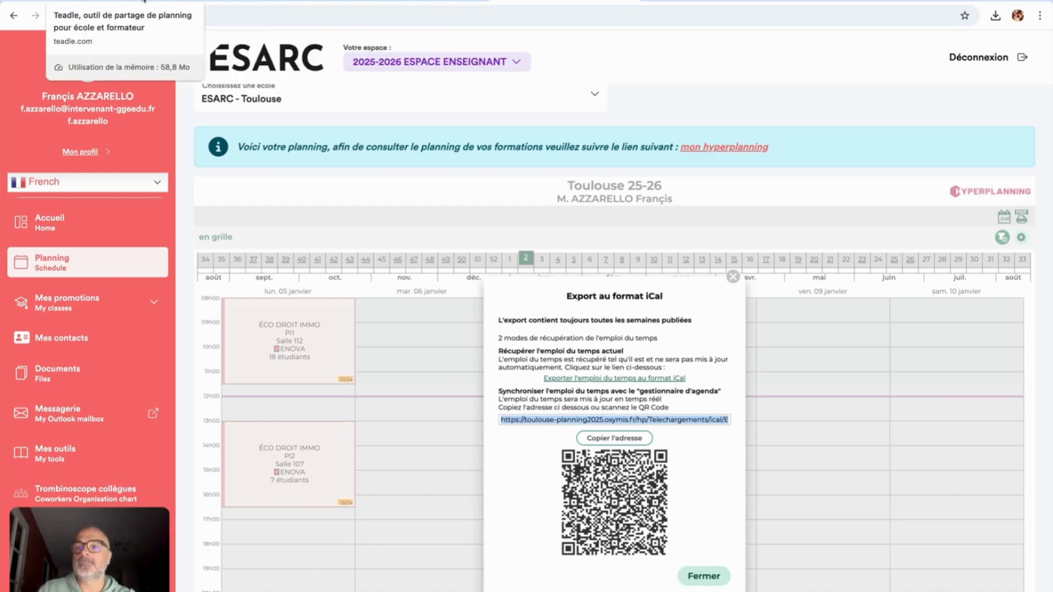
left_click(55, 1)
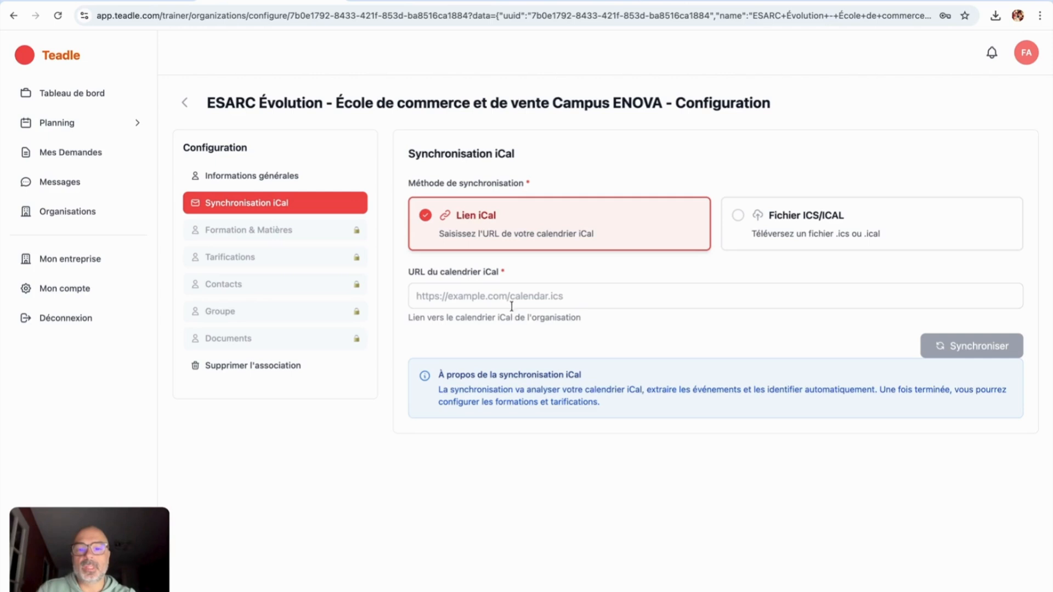
Step: Paste the ESARC iCal link into 'URL du calendrier iCal' and synchronise it
left_click(513, 298)
key("super+v")
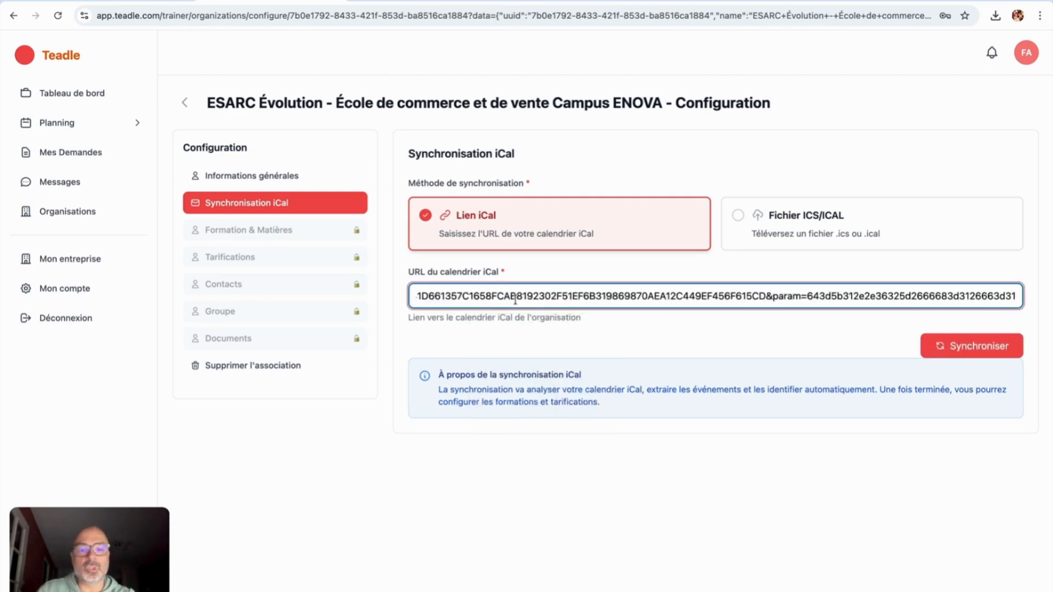
left_click(960, 350)
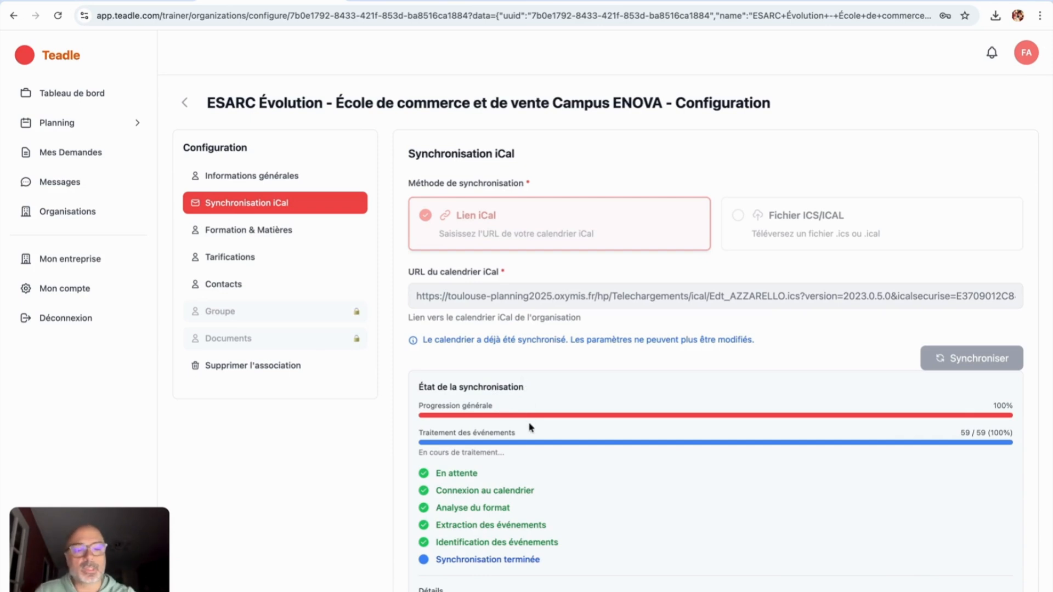
Step: Check the sync details (59 events, 3 courses), then go to Formation & Matières
scroll(529, 433, "down", 3)
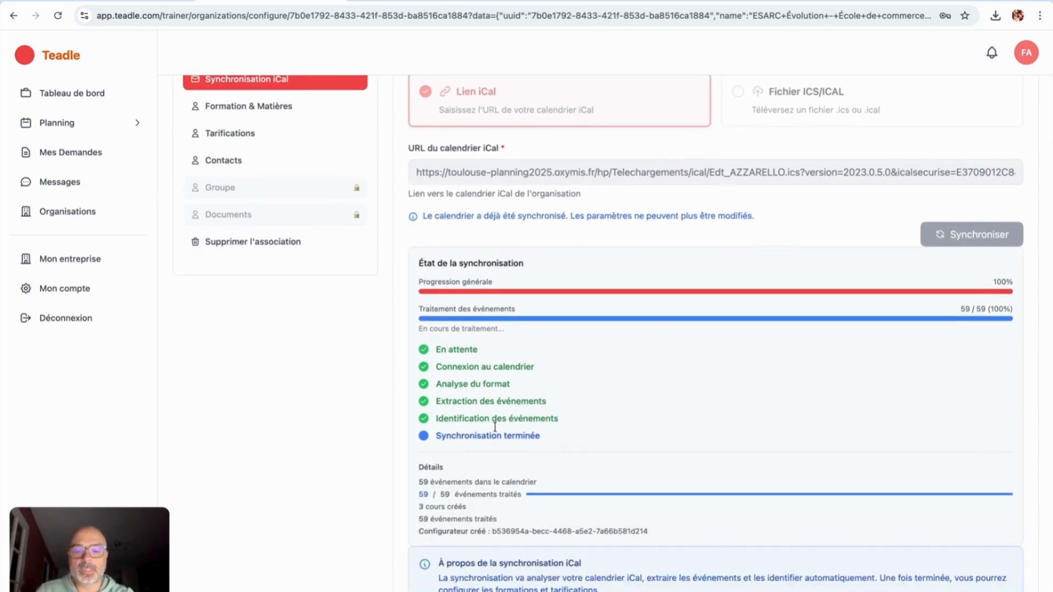
scroll(492, 439, "up", 3)
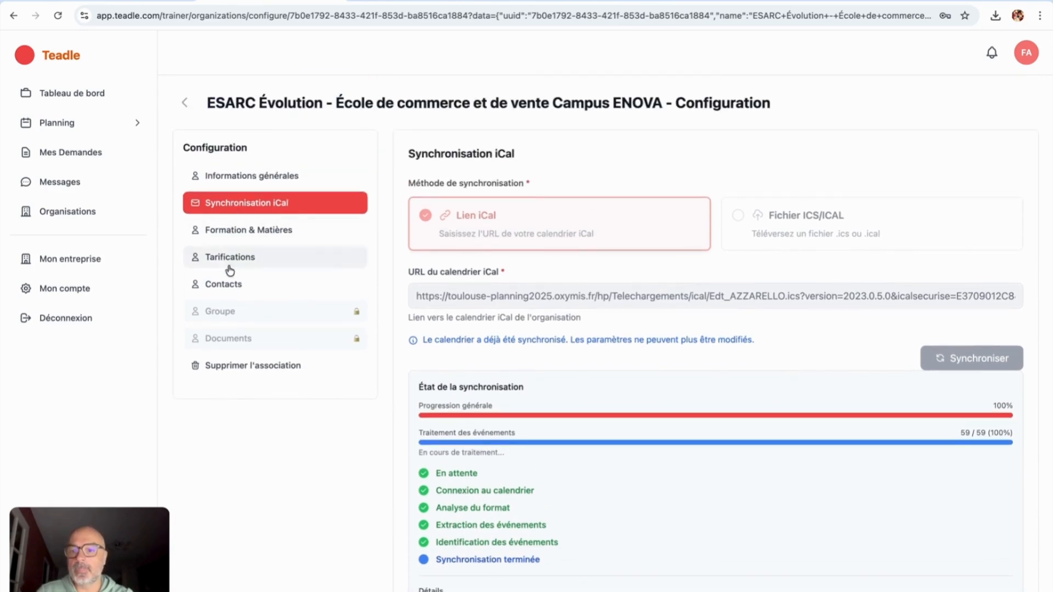
left_click(250, 234)
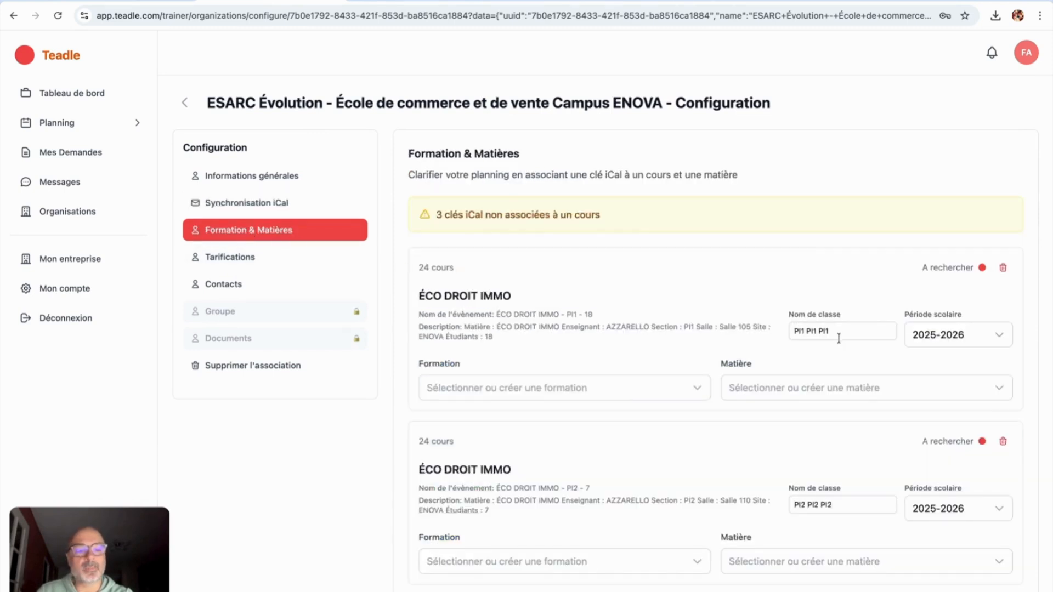
Step: Edit the PI1 and PI2 class names in the course list
left_click_drag(838, 335, 787, 337)
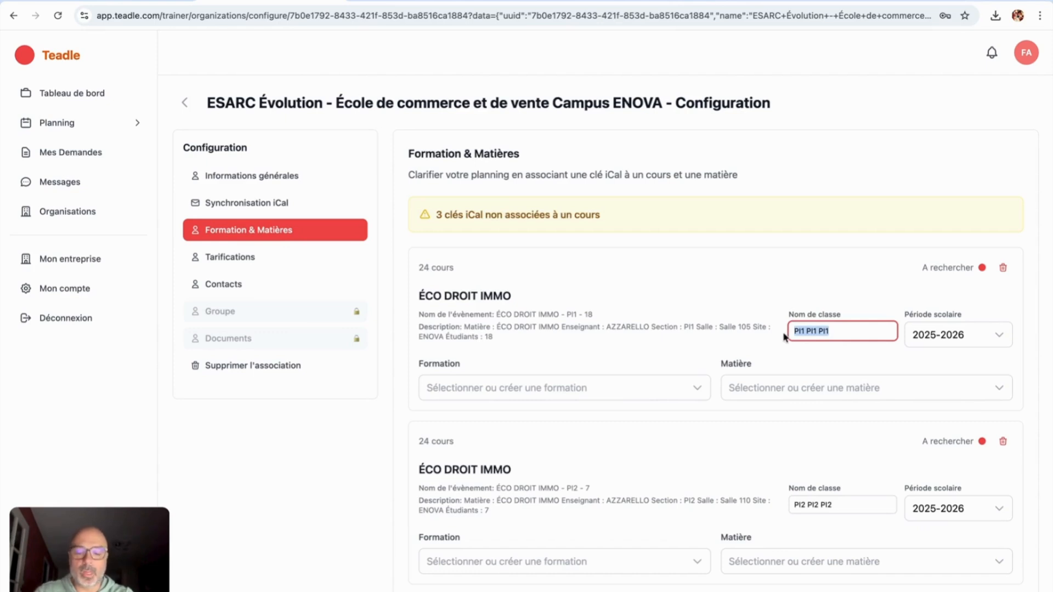
type("P1")
left_click_drag(843, 507, 782, 505)
type("P")
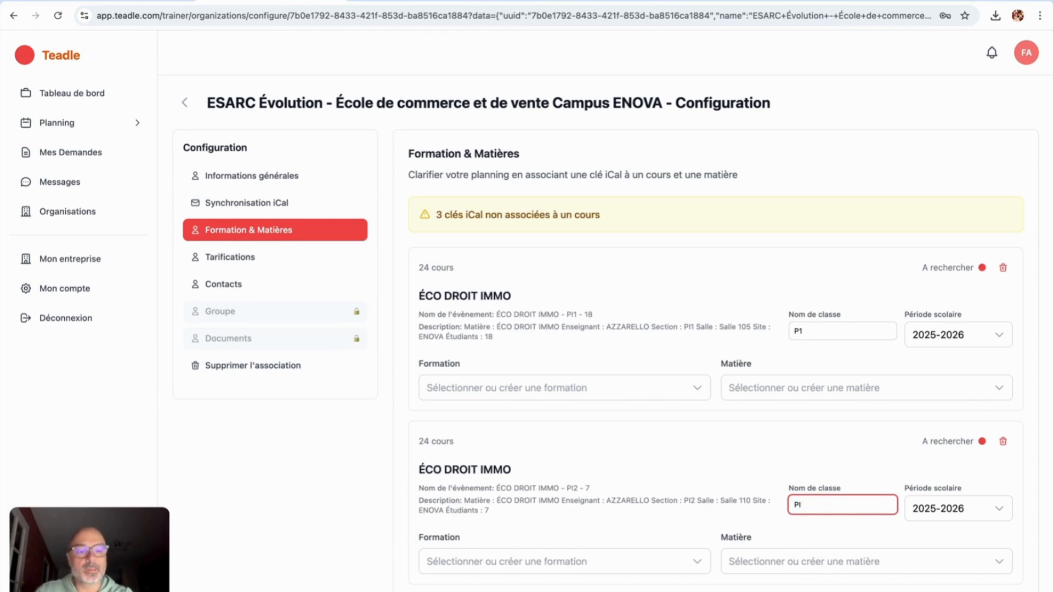
left_click(814, 333)
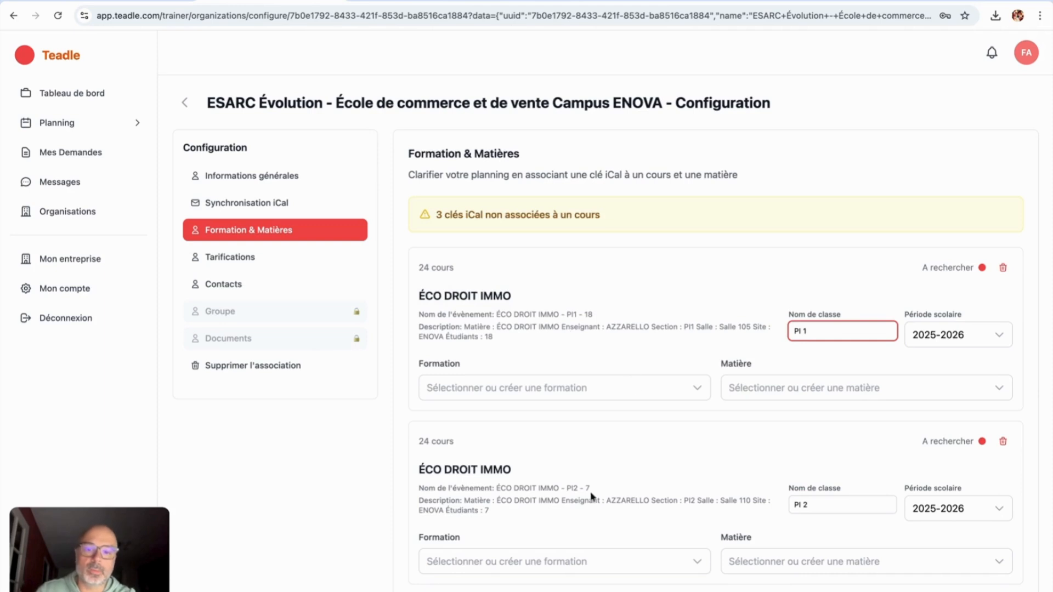
Step: Create and assign the training BTS Professions immobilières to the PI 1 course
left_click(561, 389)
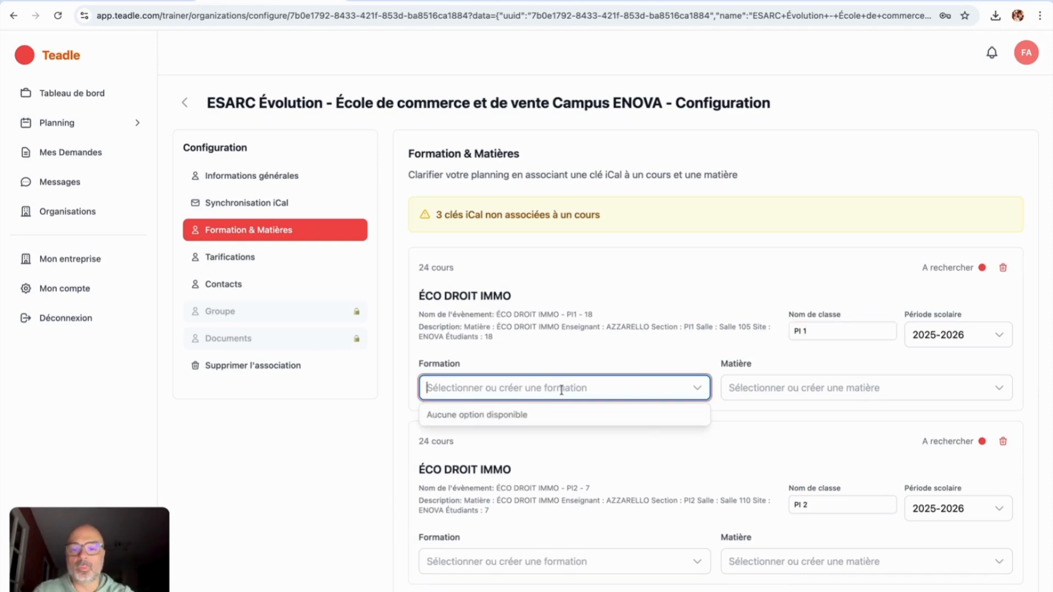
type("BTS")
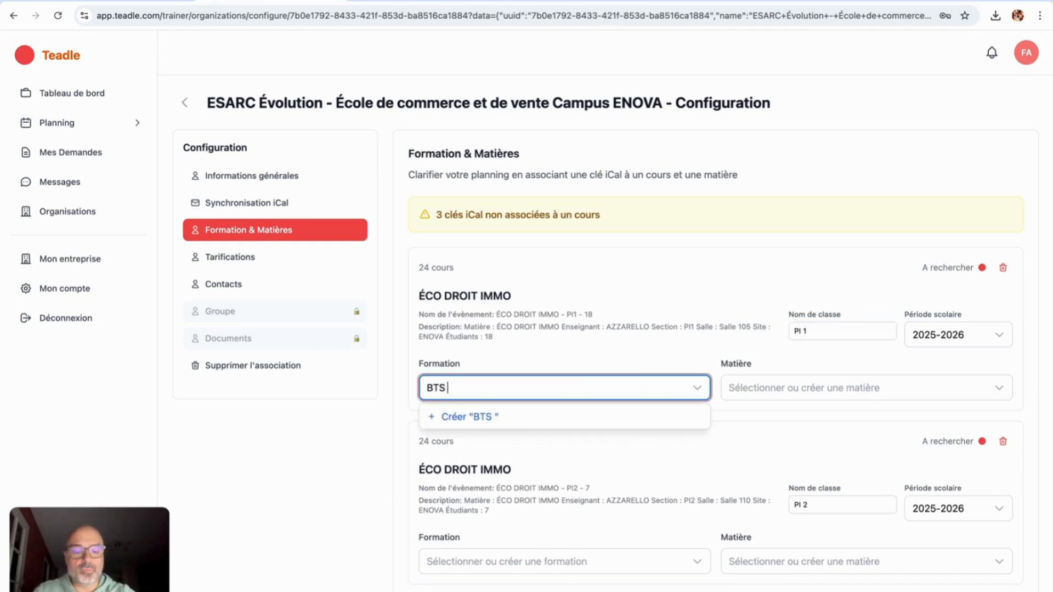
type(" Profession")
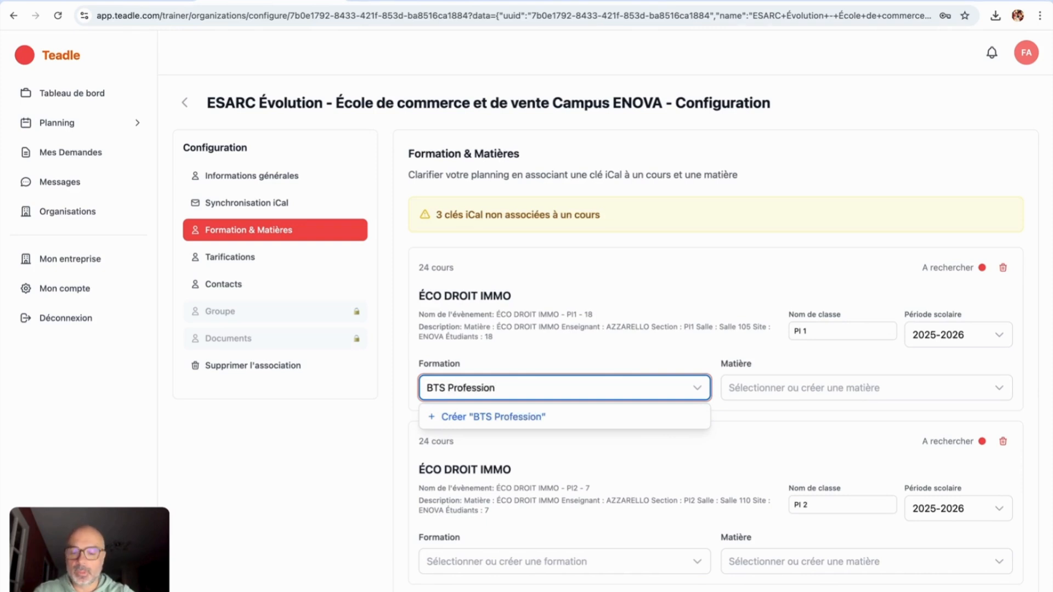
type("s immobili!r")
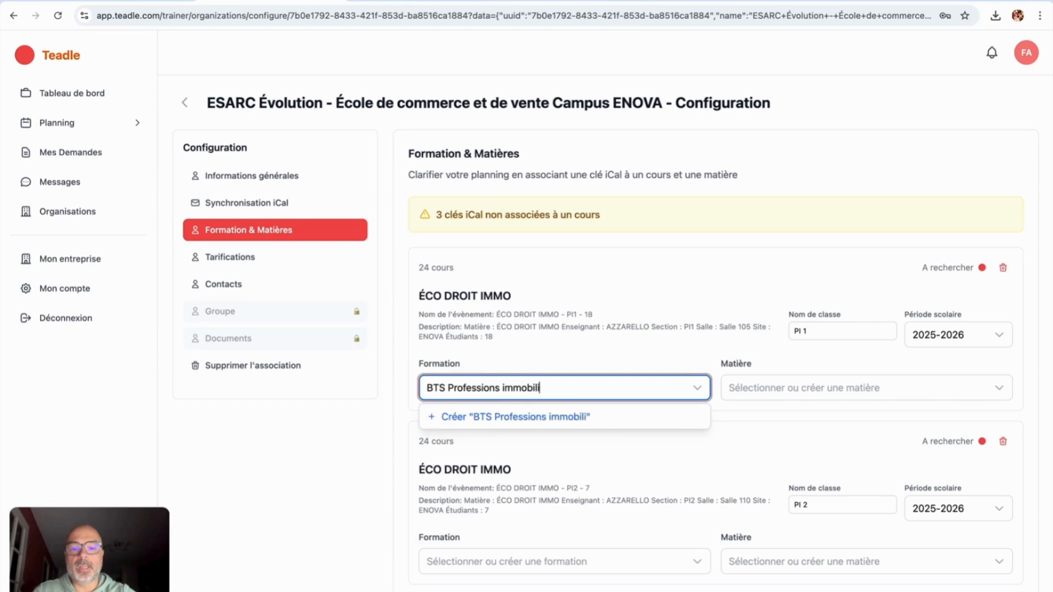
key("BackSpace")
key("BackSpace")
type("ères")
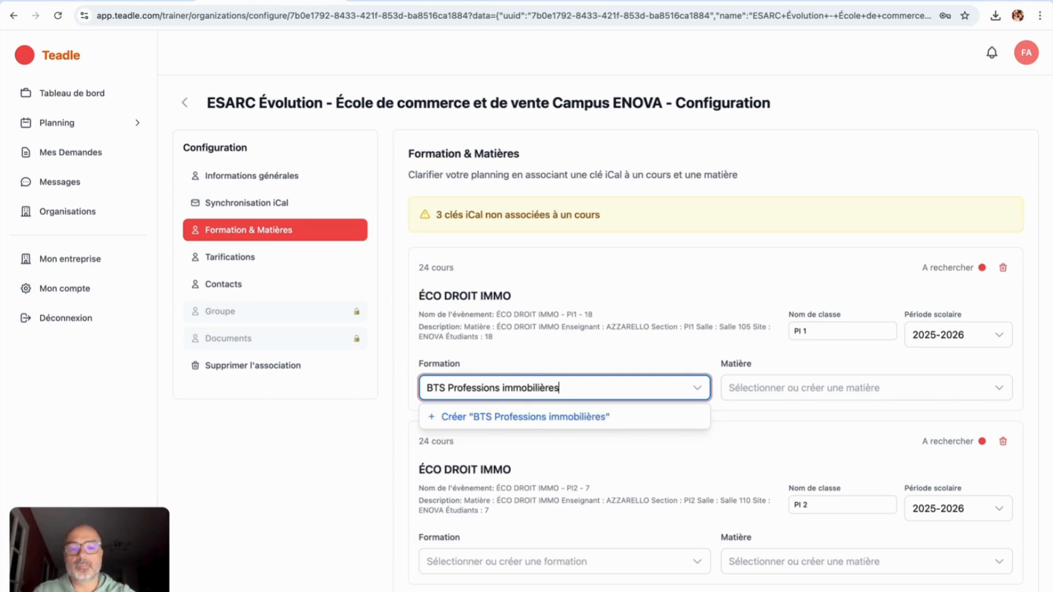
left_click(538, 418)
Step: Give PI 1 the subject Environnement juridique et économique des activités immobilières
left_click(759, 387)
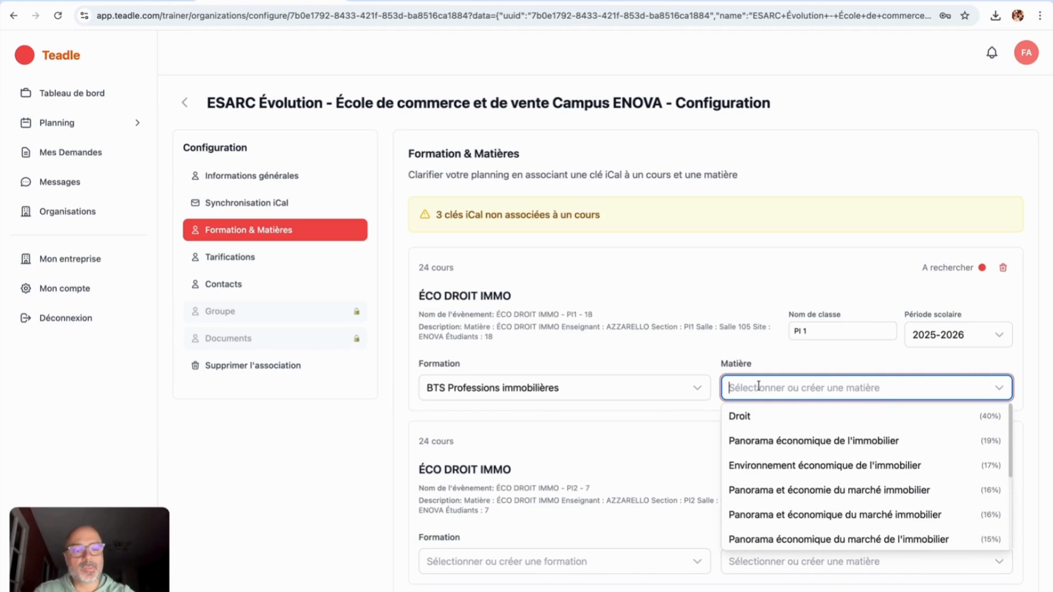
type("Env")
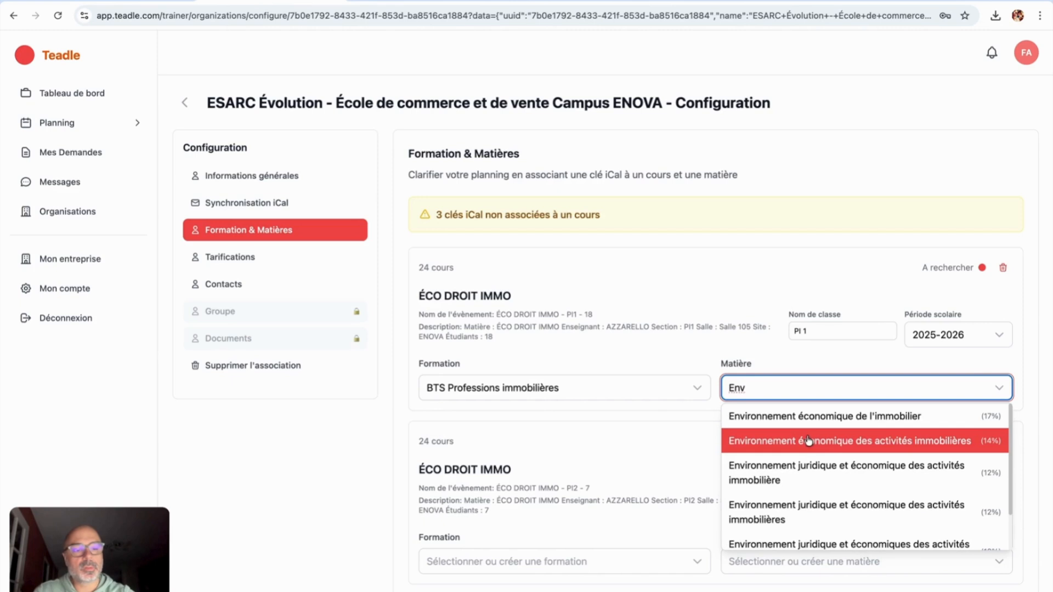
left_click(774, 473)
left_click(774, 389)
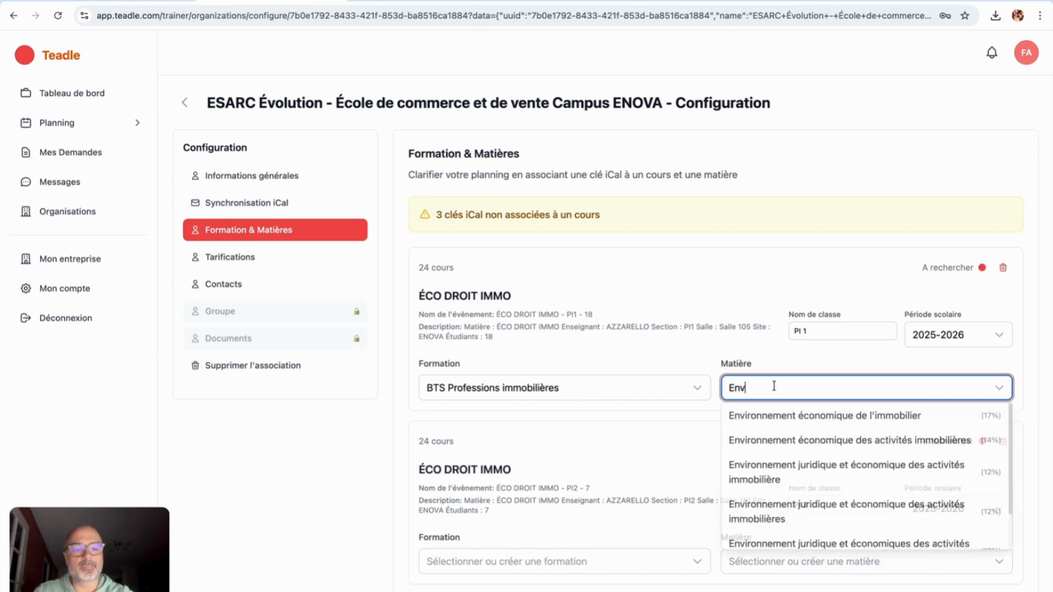
left_click(775, 505)
scroll(777, 505, "down", 2)
left_click(570, 496)
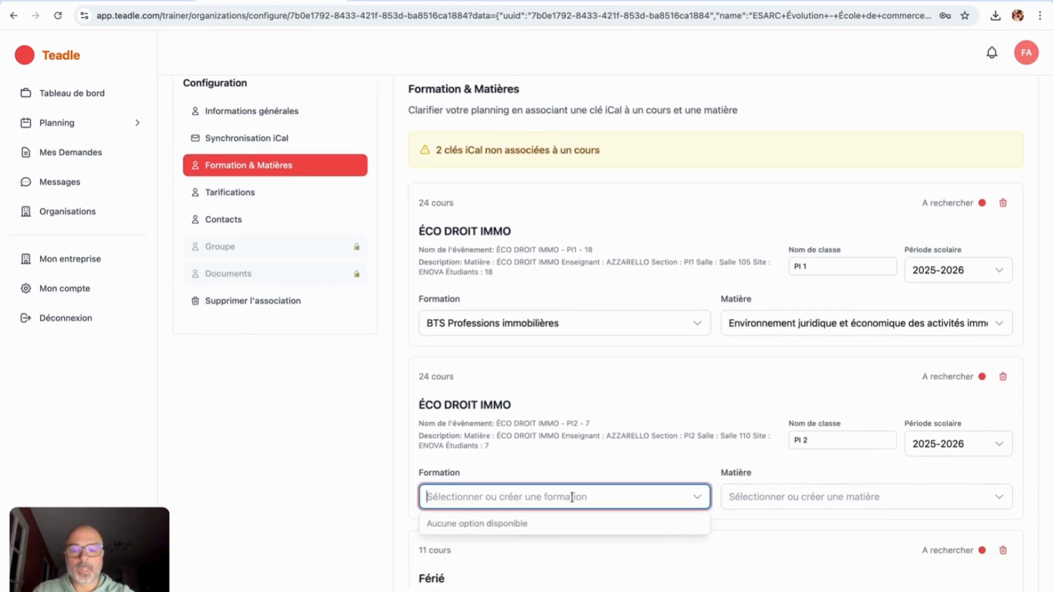
Step: Set PI 2's formation to BTS Professions immobilières and pick the matching 'Environ…' immobilières subject
scroll(571, 496, "down", 2)
type("B")
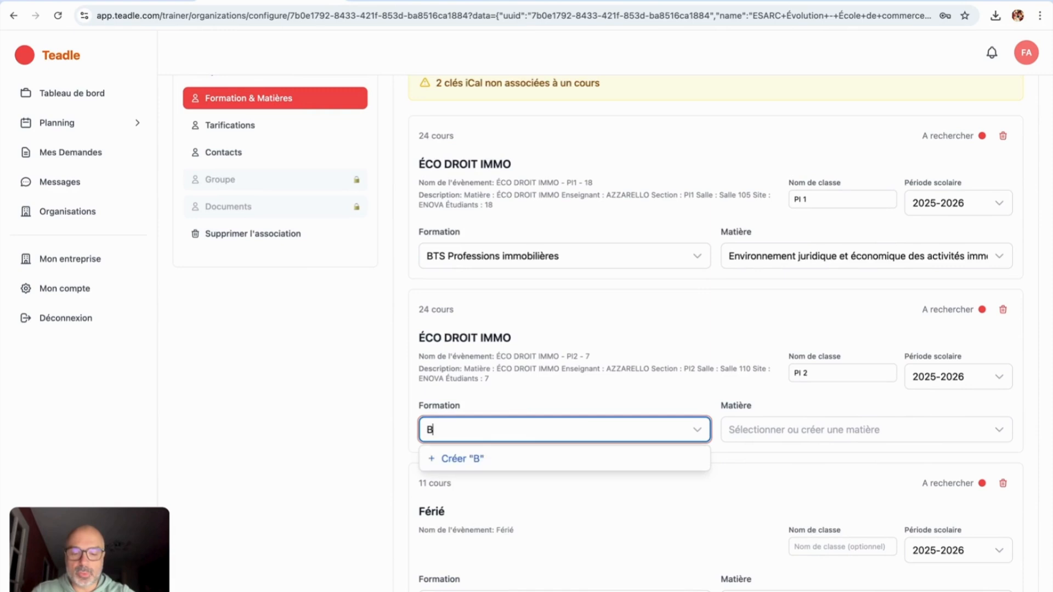
type("TS Prof")
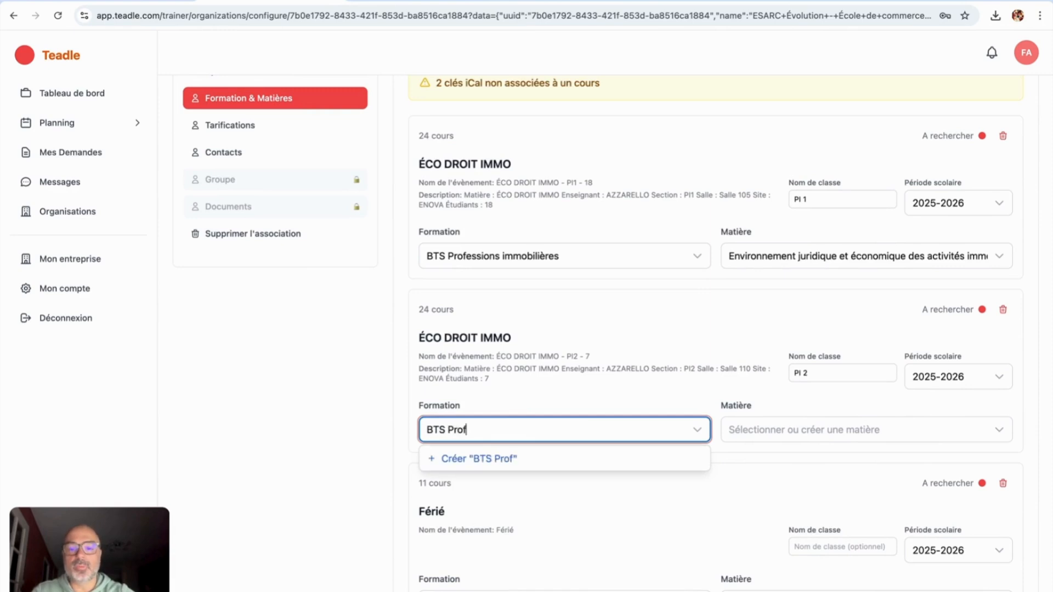
type("essions ")
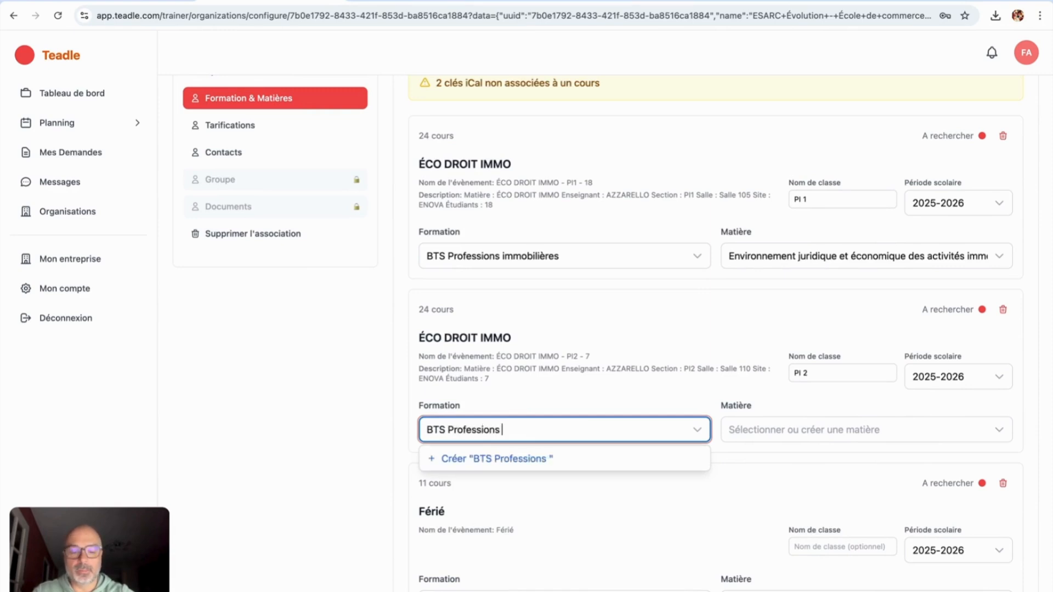
type("immobilières")
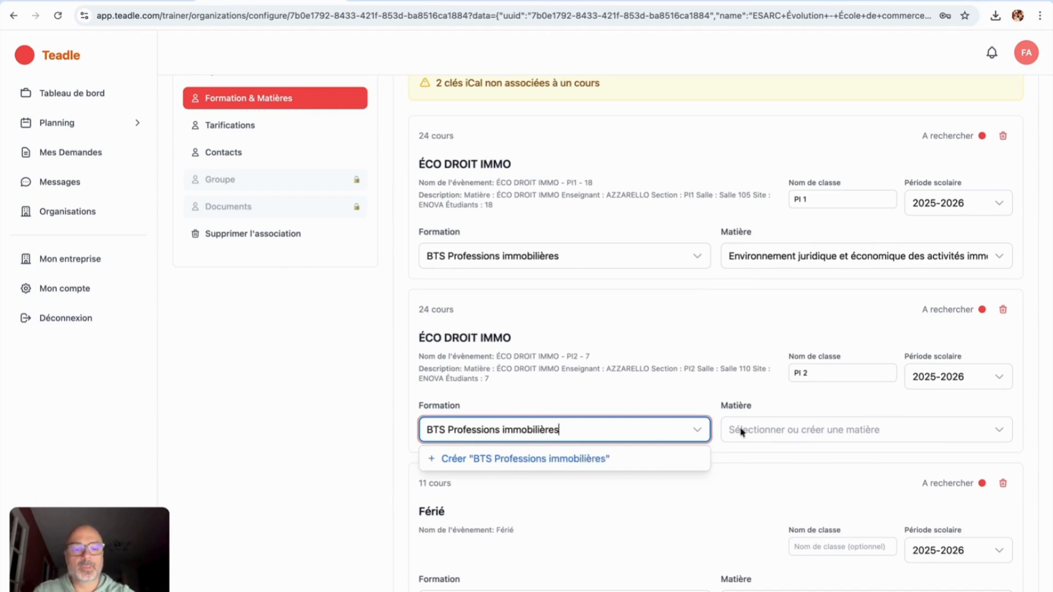
left_click(821, 430)
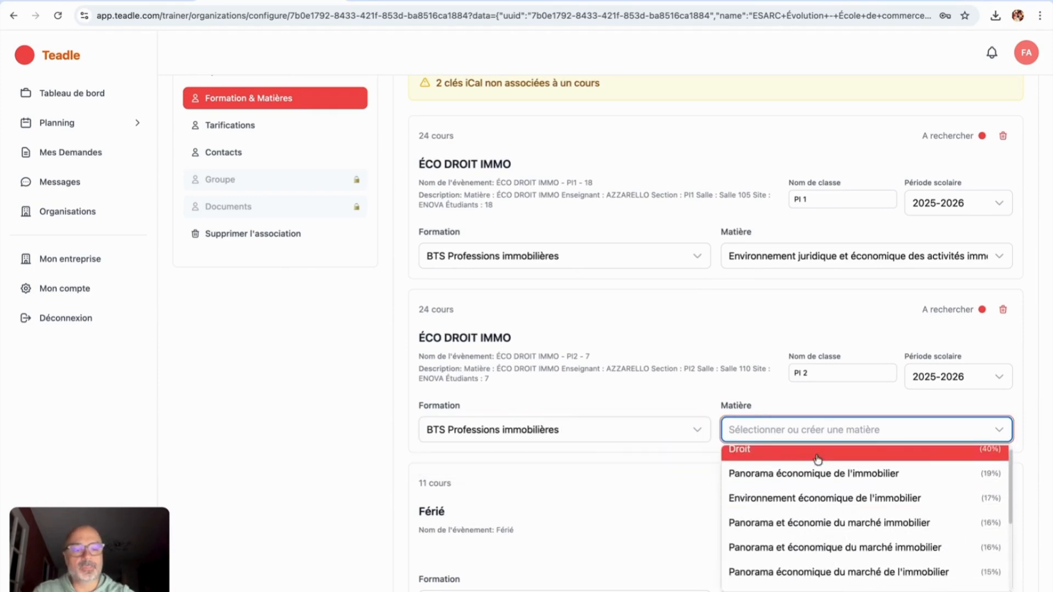
type("Environ")
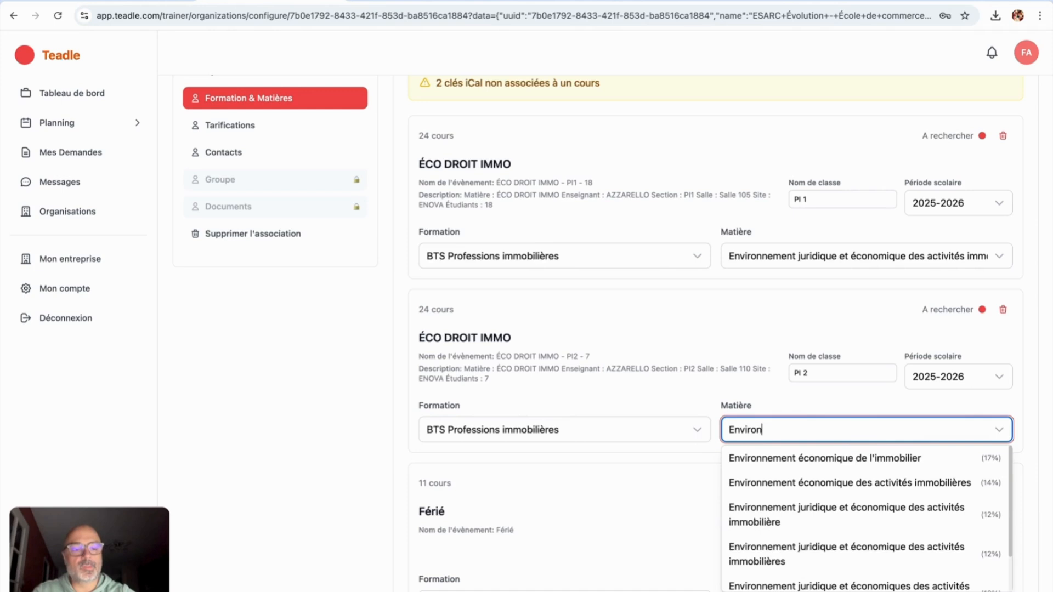
scroll(853, 502, "down", 1)
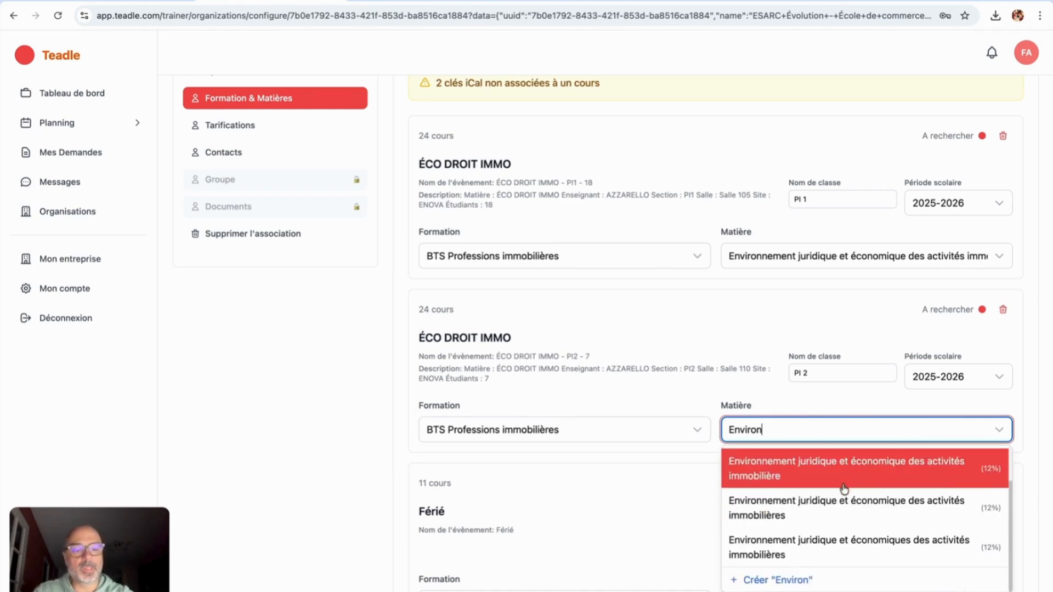
left_click(829, 509)
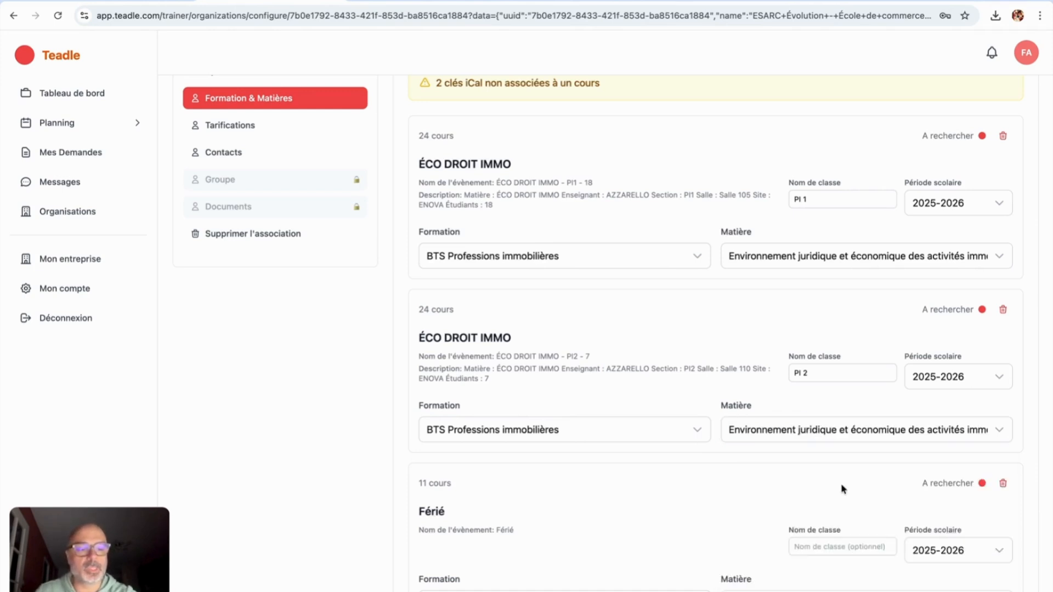
scroll(841, 483, "down", 2)
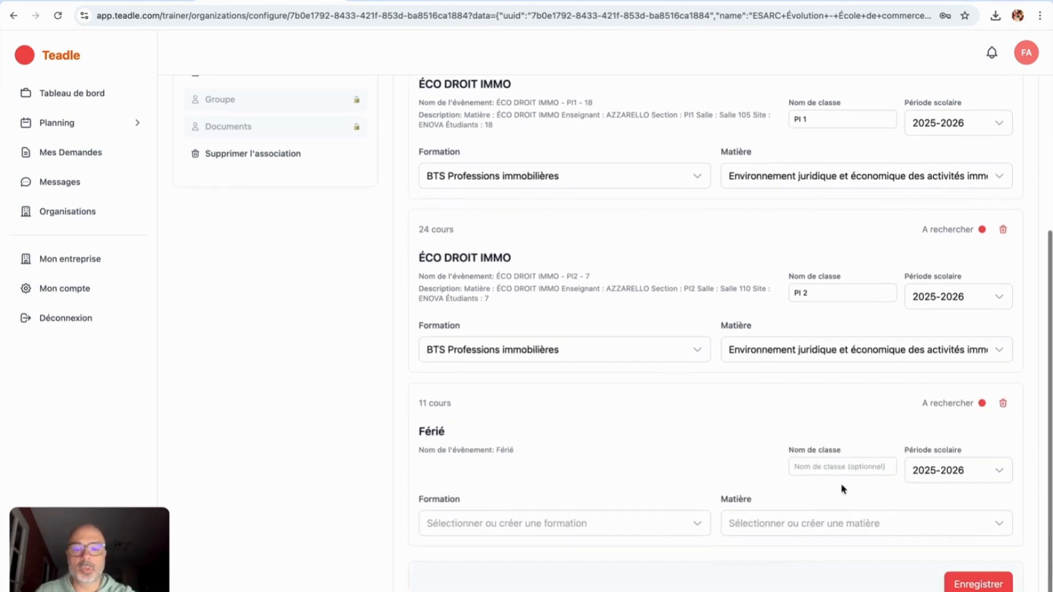
Step: Exclude the Férié key, save the course mappings, and go to Tarifications
left_click(1003, 405)
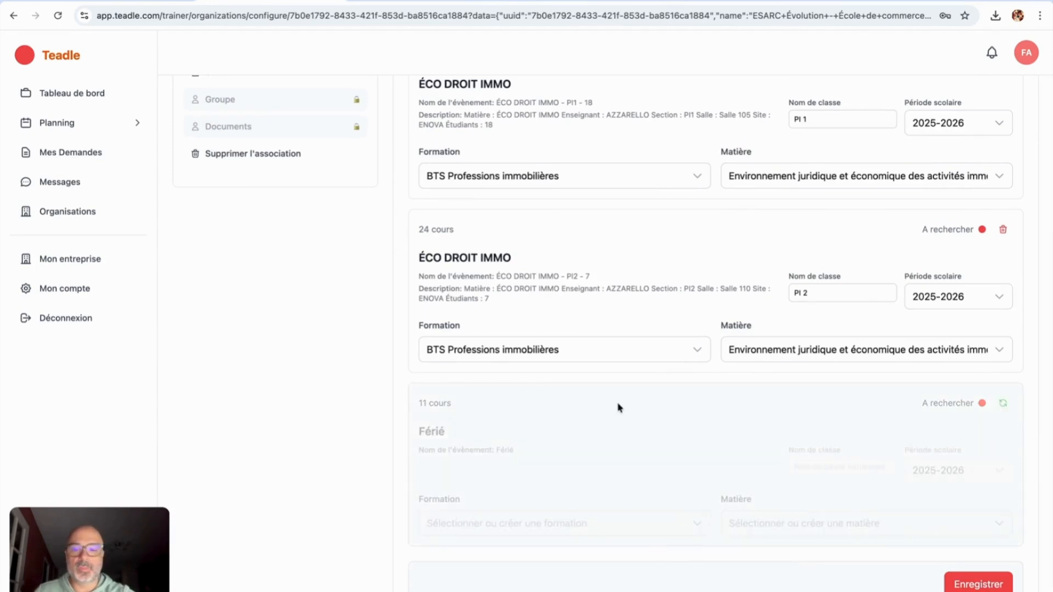
scroll(513, 466, "up", 3)
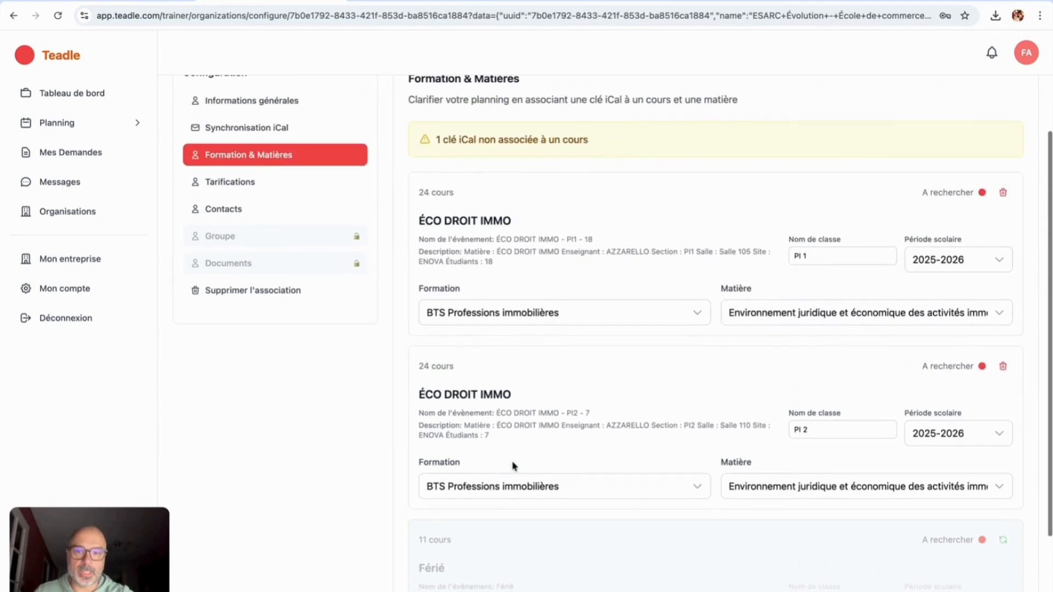
scroll(513, 466, "down", 3)
scroll(542, 390, "up", 3)
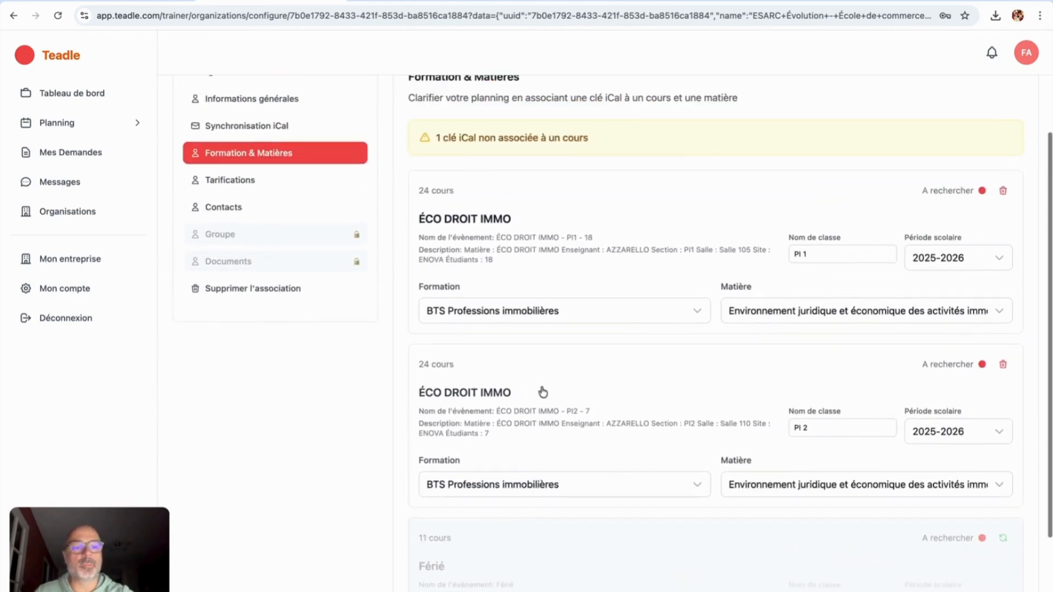
scroll(542, 391, "down", 3)
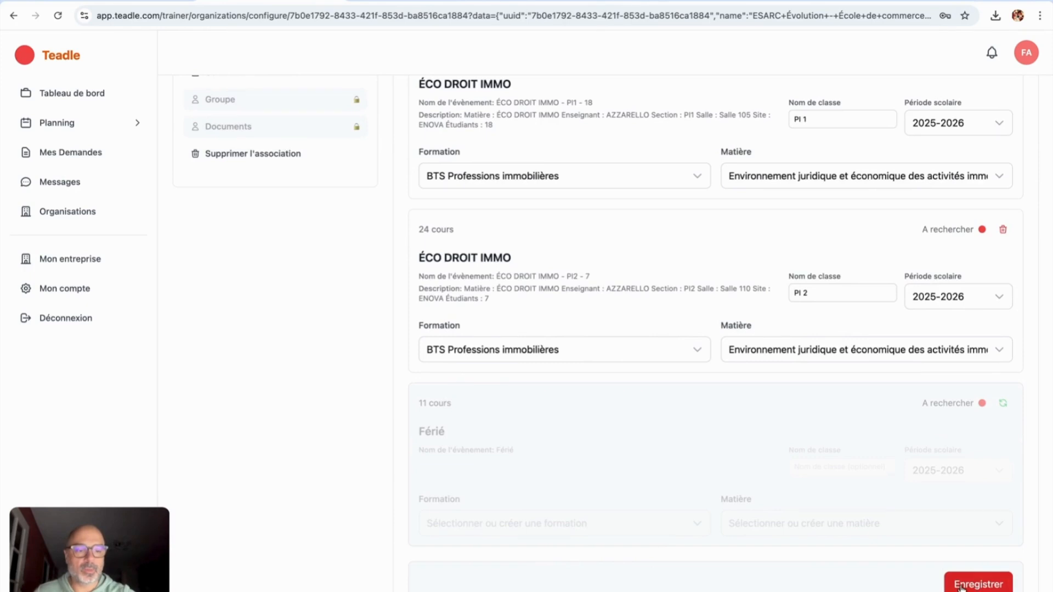
left_click(959, 586)
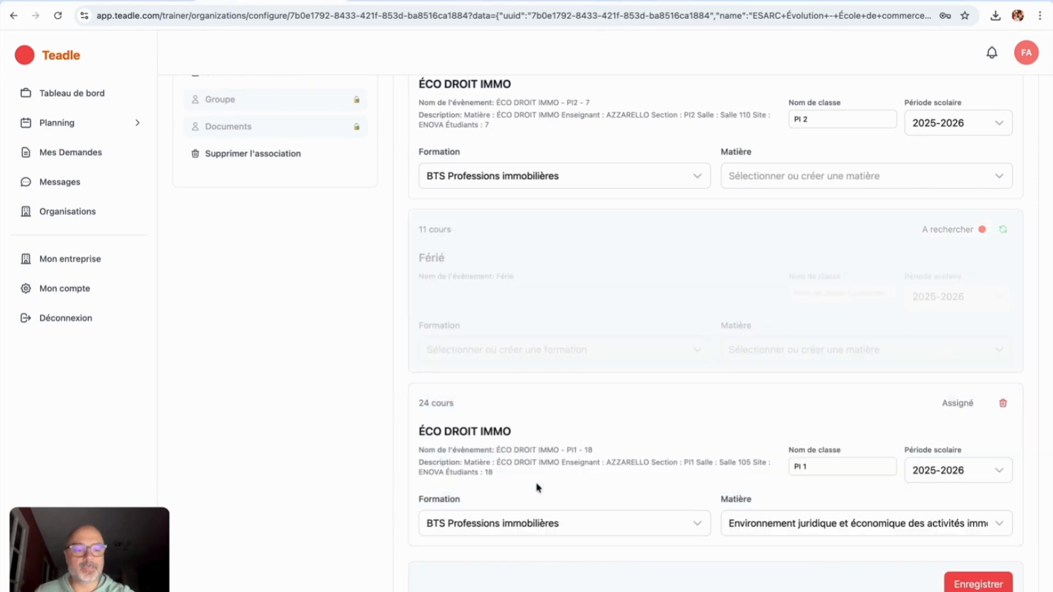
scroll(482, 301, "up", 4)
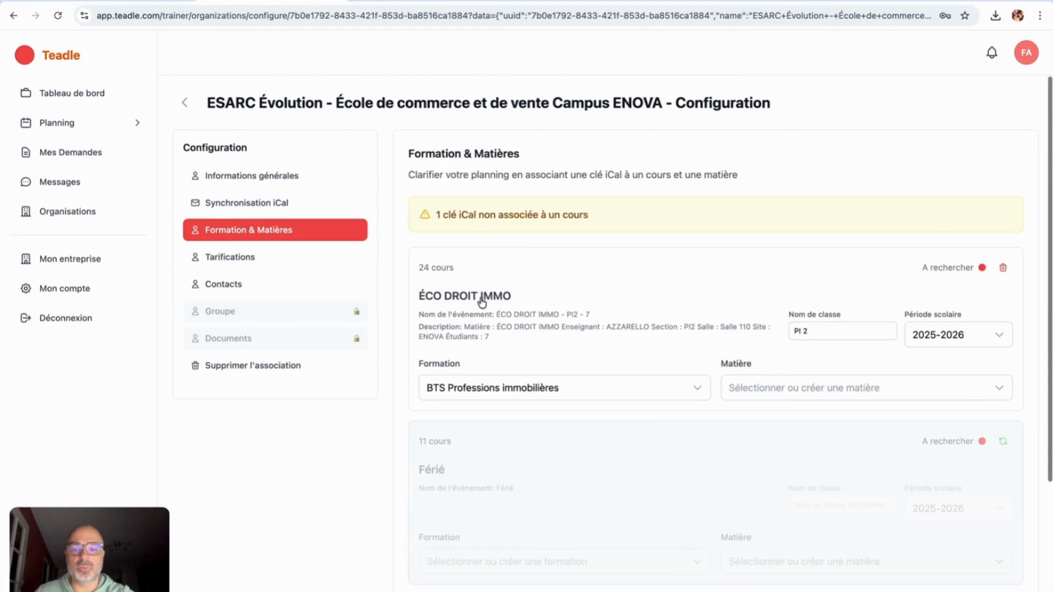
left_click(266, 262)
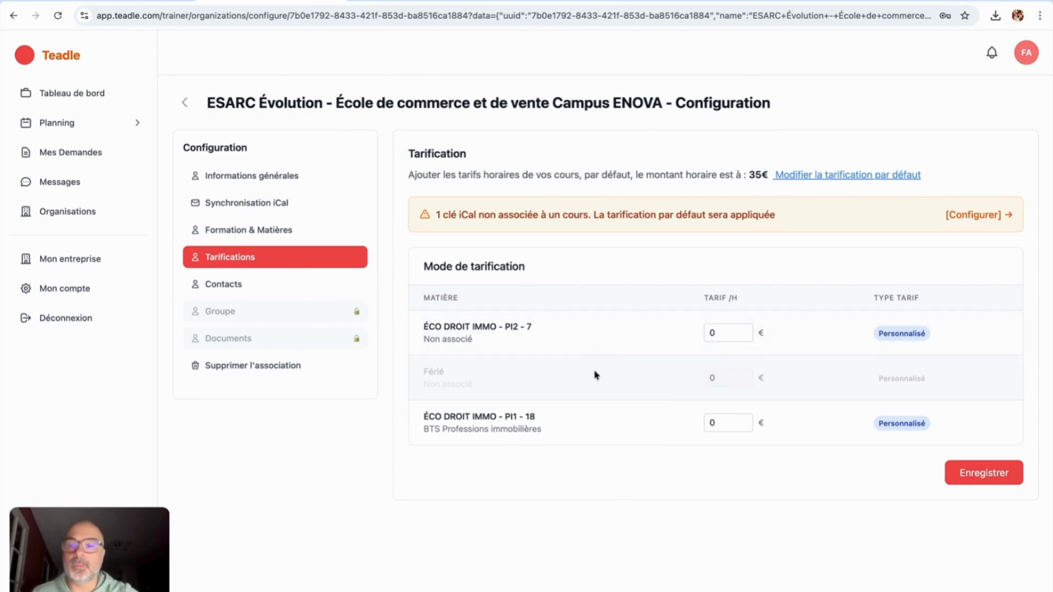
Step: Set the PI2 and PI1 ÉCO DROIT IMMO hourly rates to 45 € and save
double_click(714, 332)
type("45")
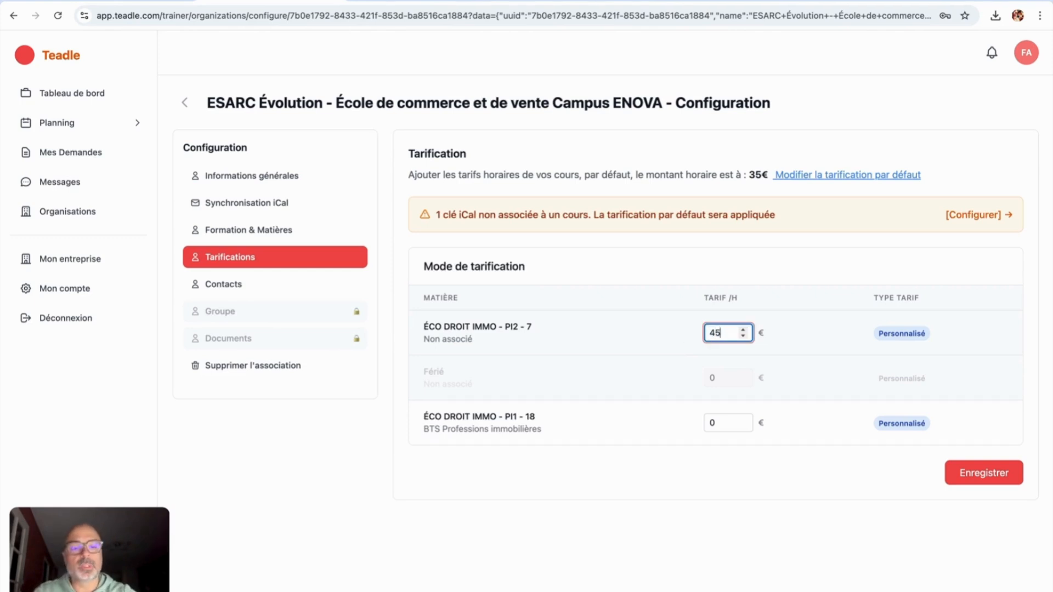
double_click(713, 422)
type("45")
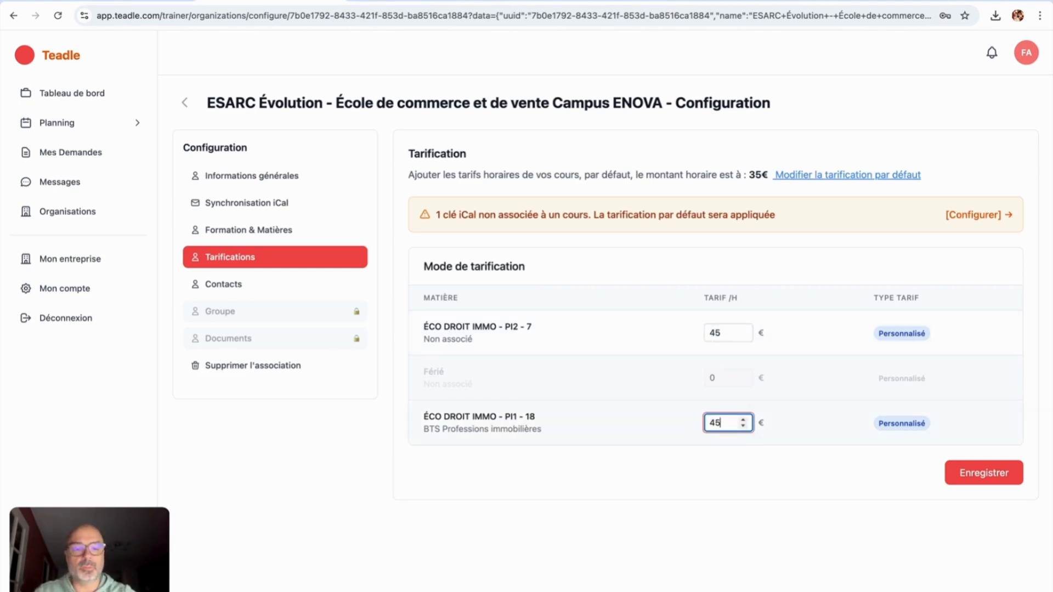
left_click(966, 475)
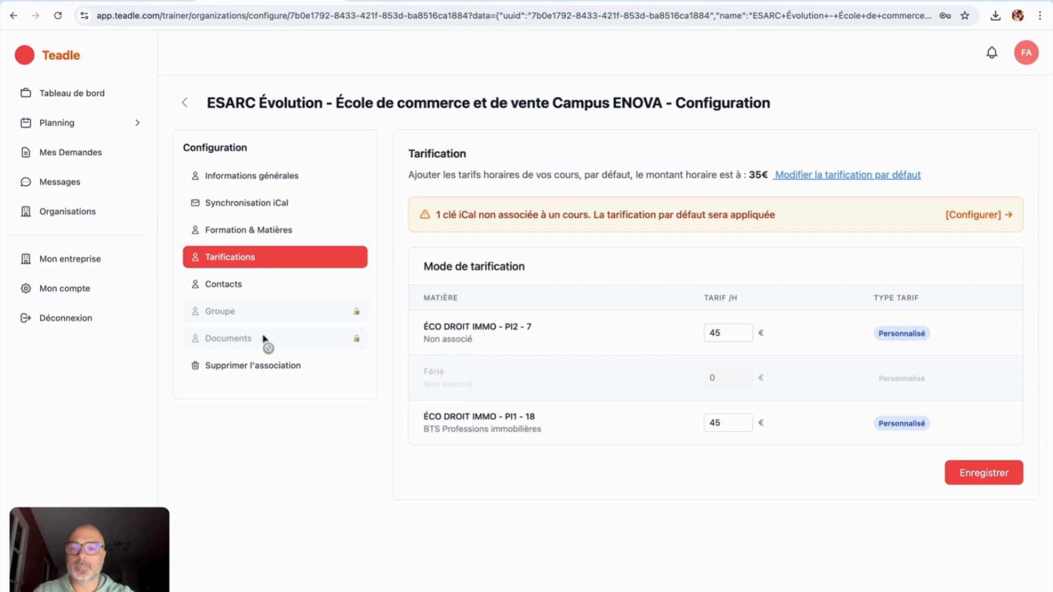
left_click(257, 290)
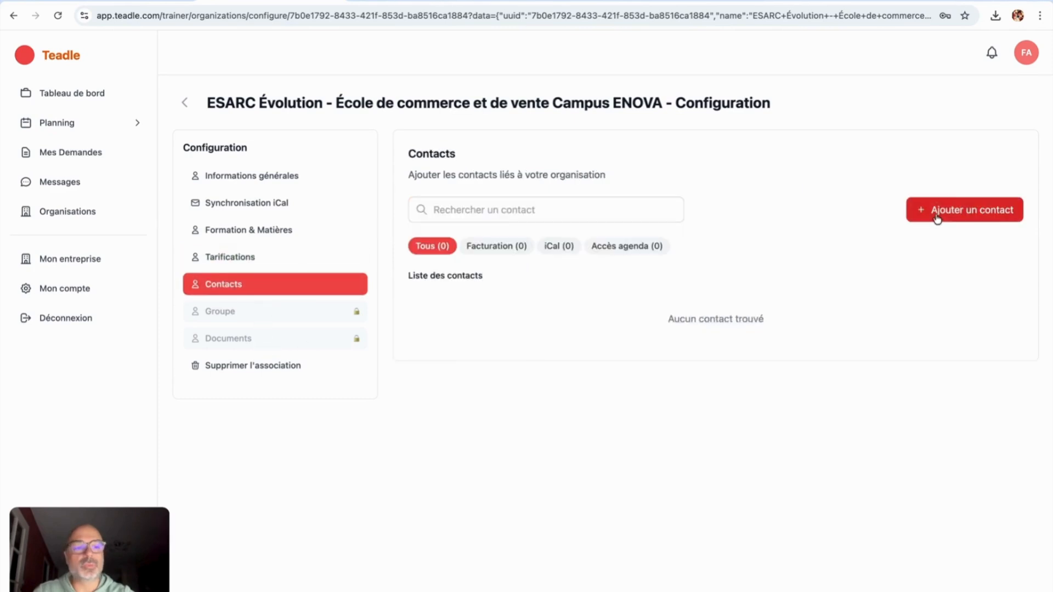
Step: Enter a new contact's professional e-mail, first and last name, and job title Responsable pédagogique
left_click(953, 215)
left_click(879, 146)
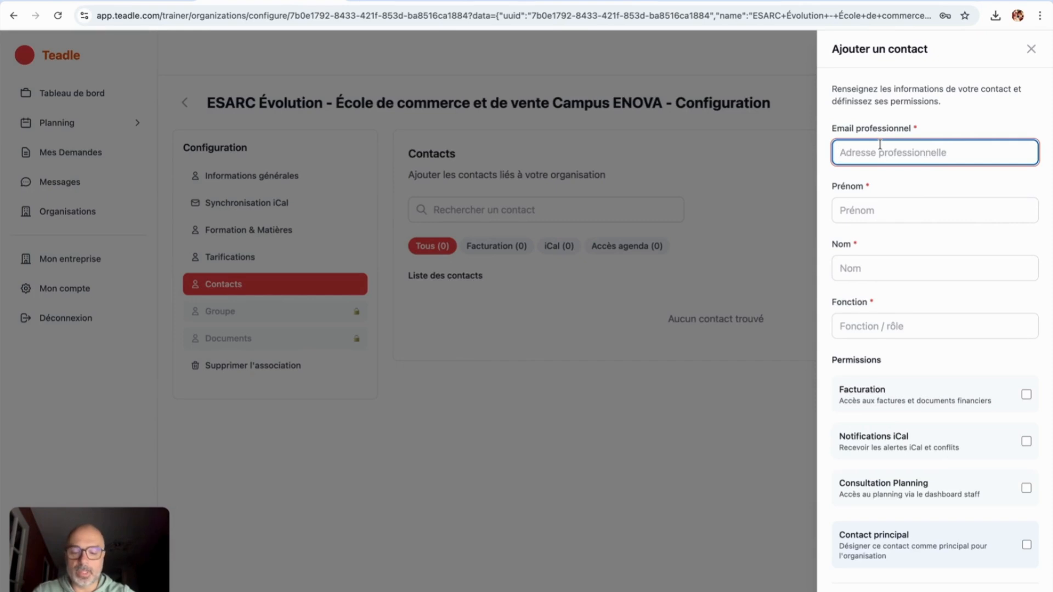
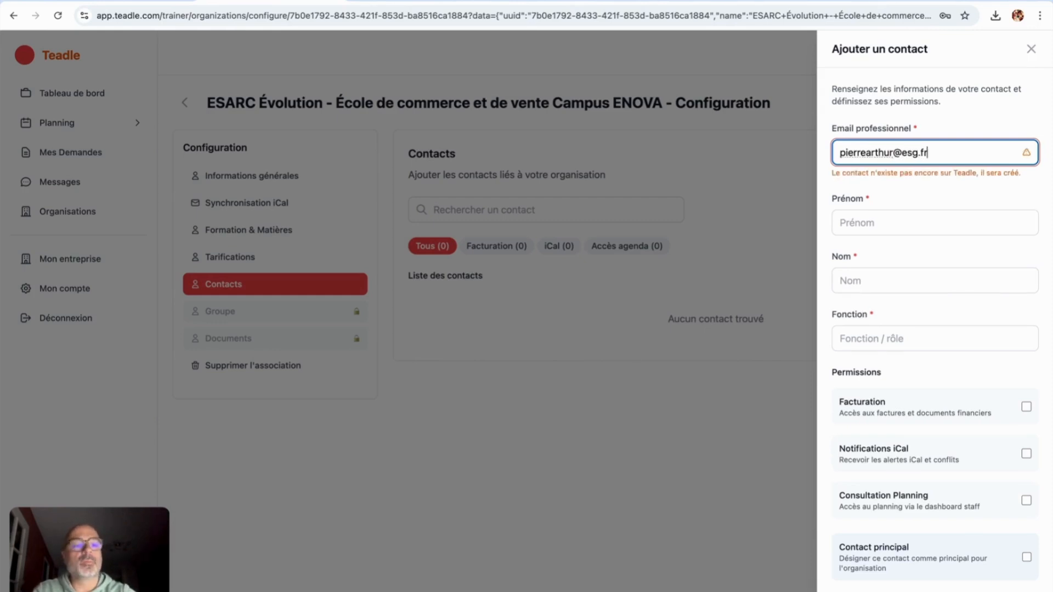
left_click(877, 222)
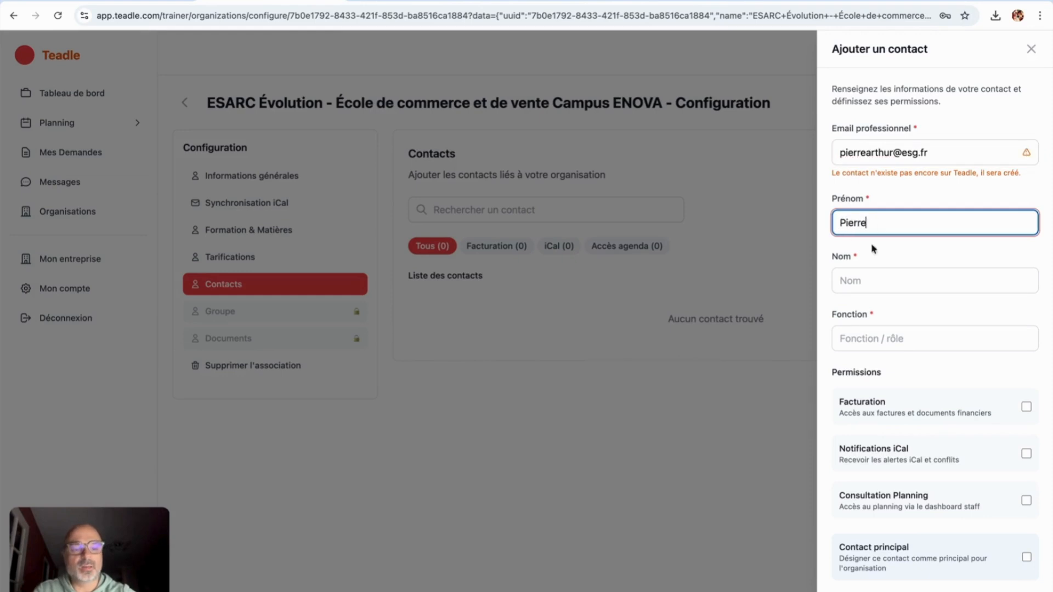
left_click(873, 282)
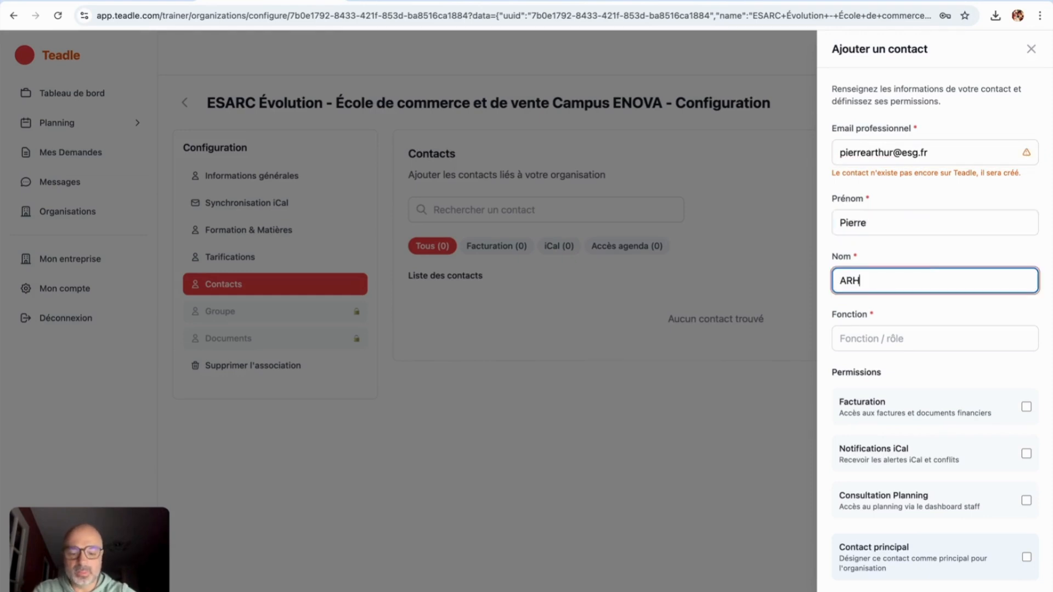
left_click(873, 339)
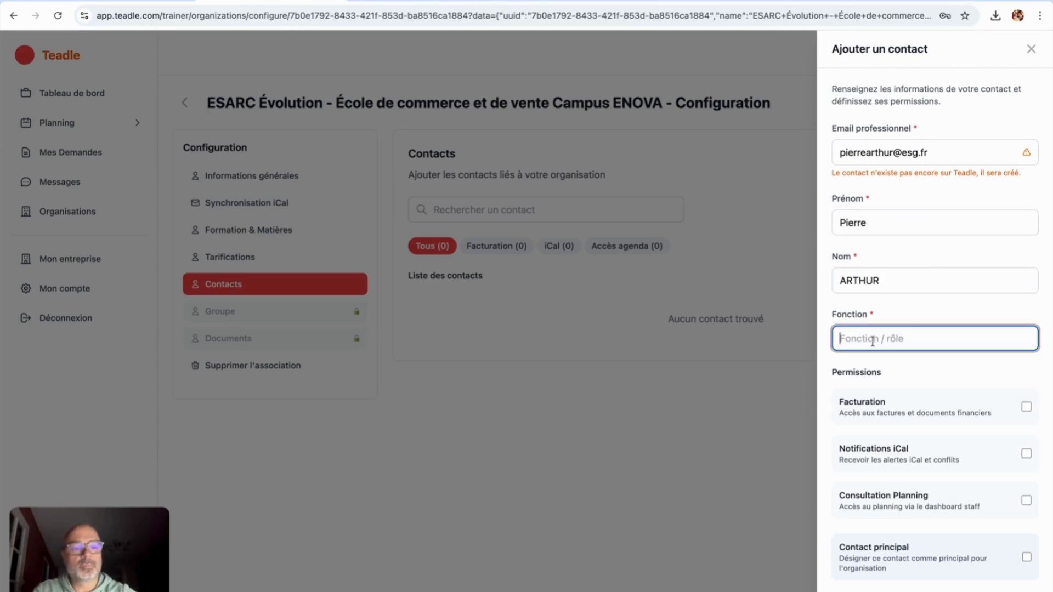
type("Responsa")
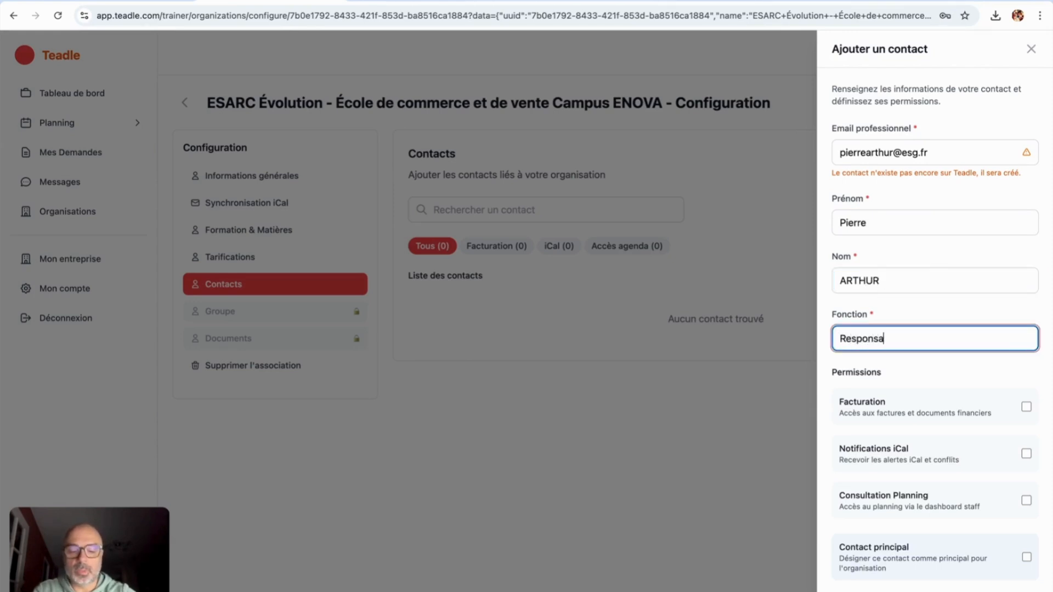
type("ble pédagogique")
Step: Mark the contact as Contact principal with Consultation Planning access and create it
scroll(974, 421, "down", 1)
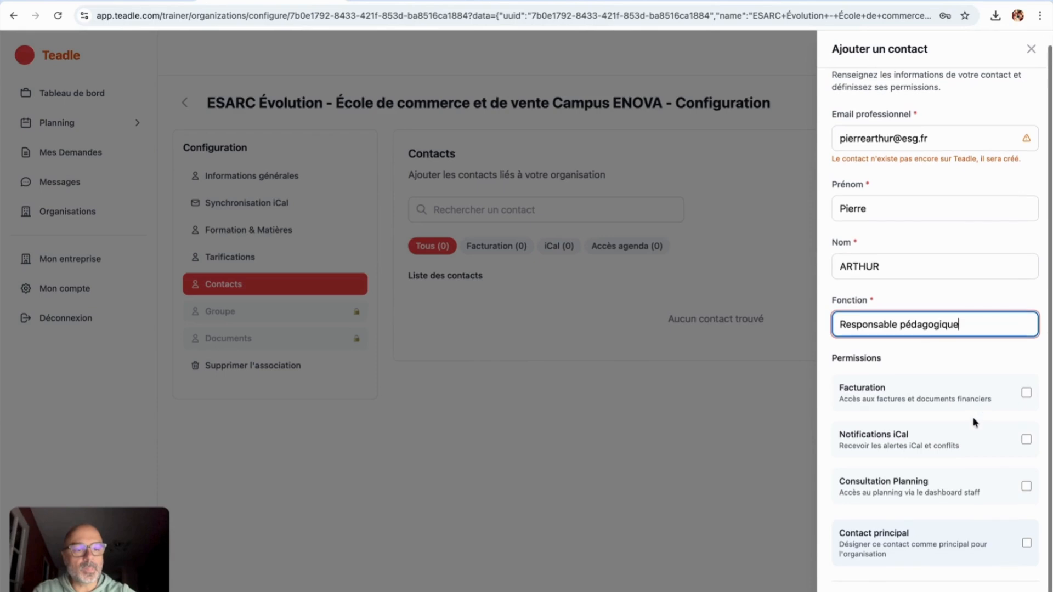
left_click(1026, 543)
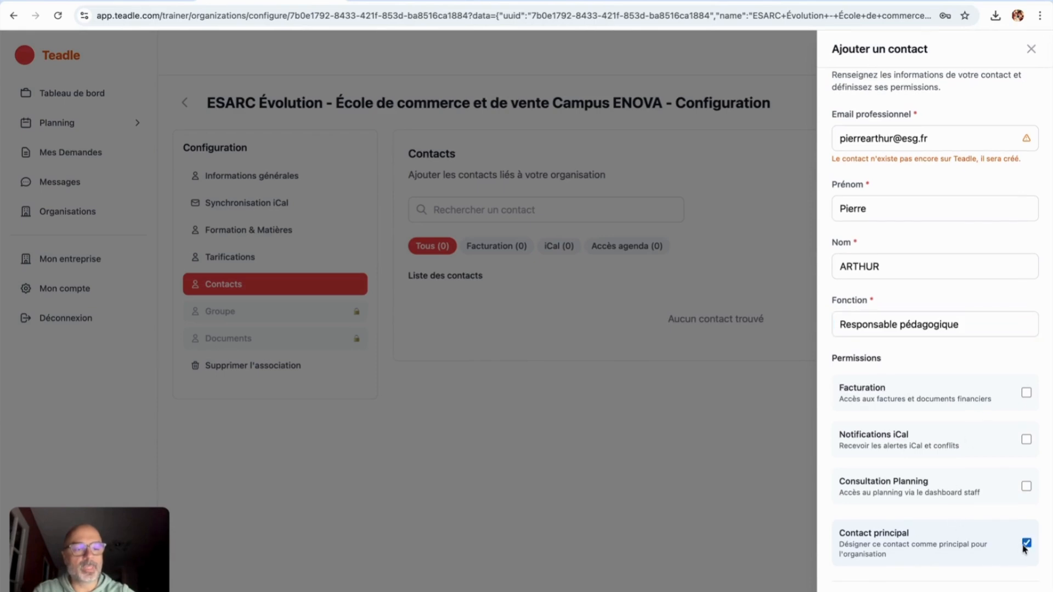
left_click(1026, 486)
scroll(929, 488, "down", 2)
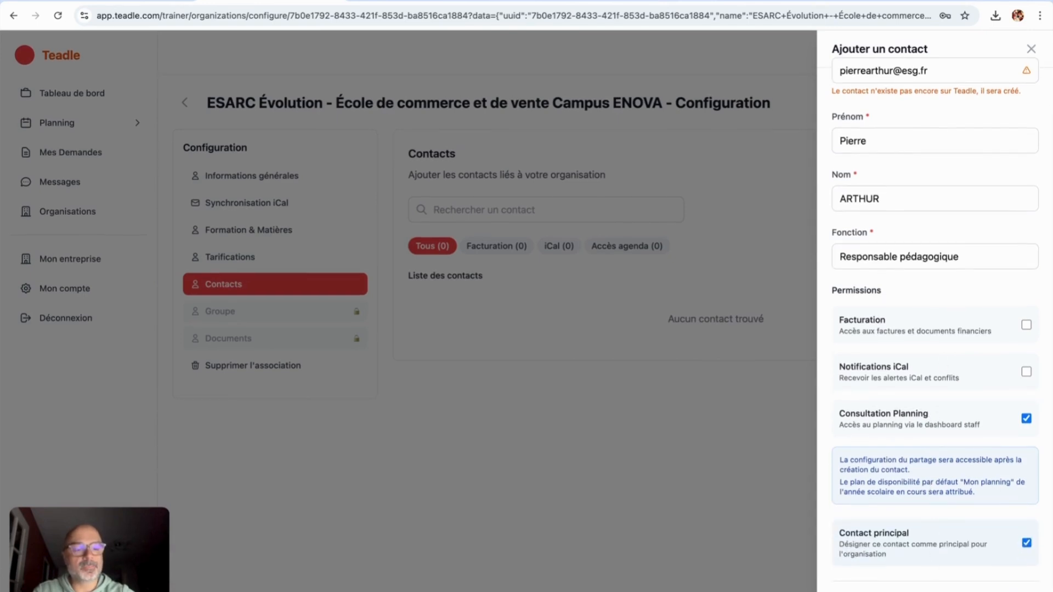
left_click(943, 588)
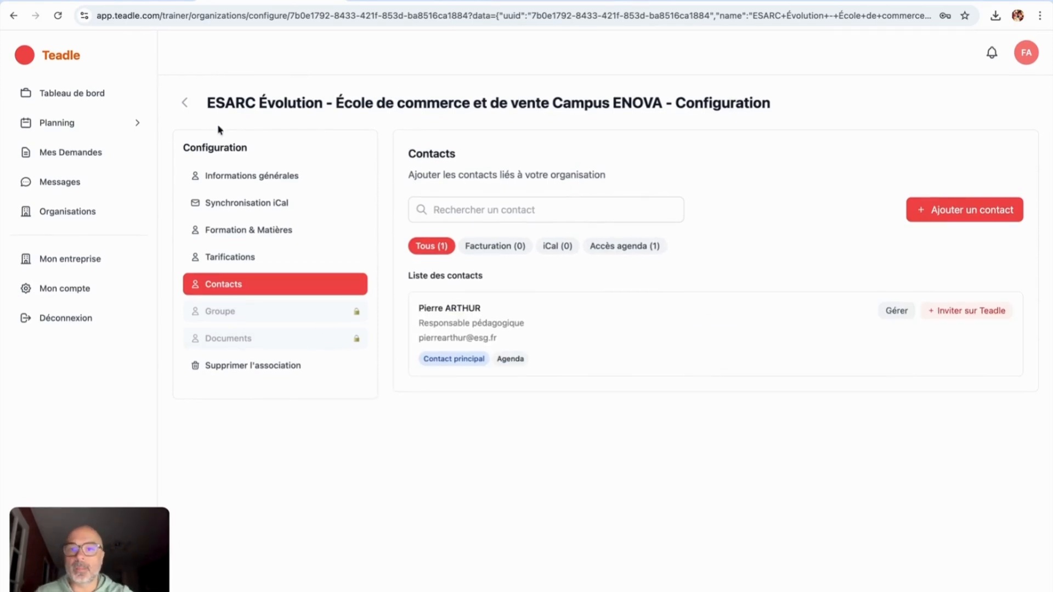
Step: Visit the Tableau de bord, then move on to the weekly Planning calendar
left_click(84, 97)
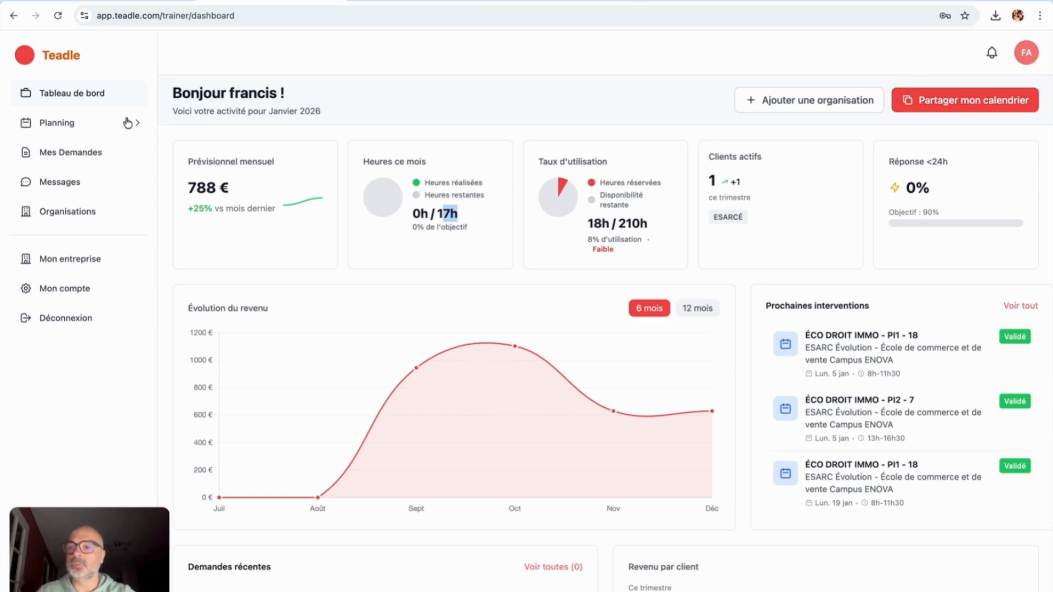
left_click(90, 126)
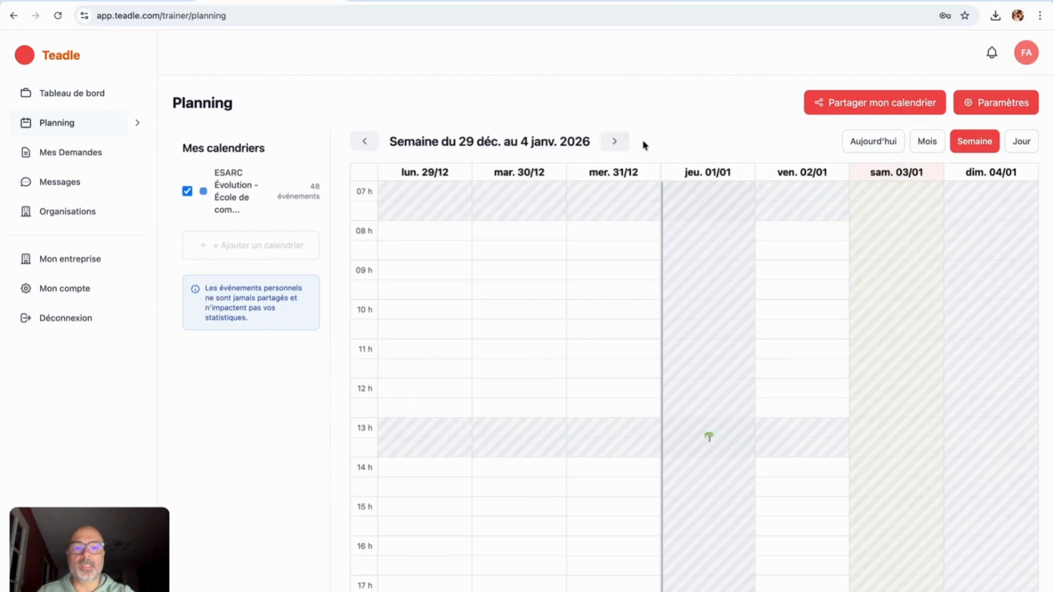
Step: Browse the planning forward to the week of 26 January, then start a calendar share
left_click(614, 142)
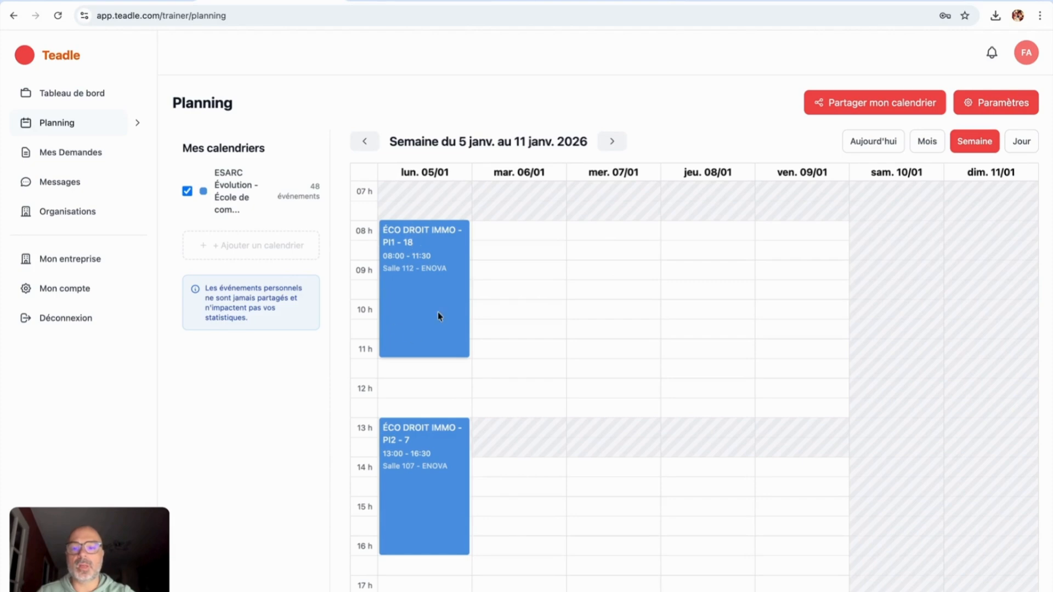
left_click(615, 144)
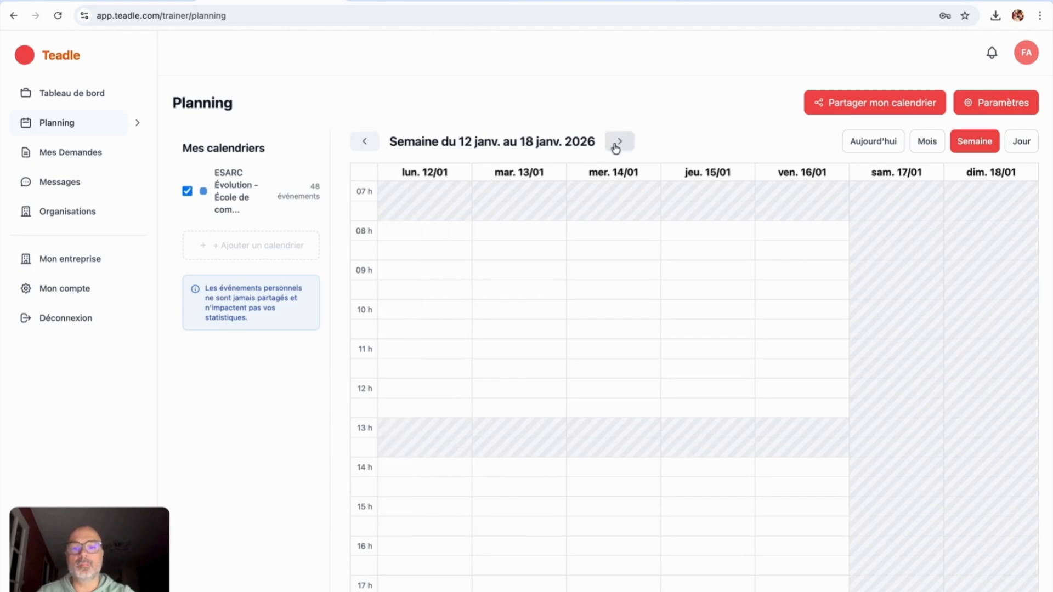
left_click(615, 146)
left_click(615, 146)
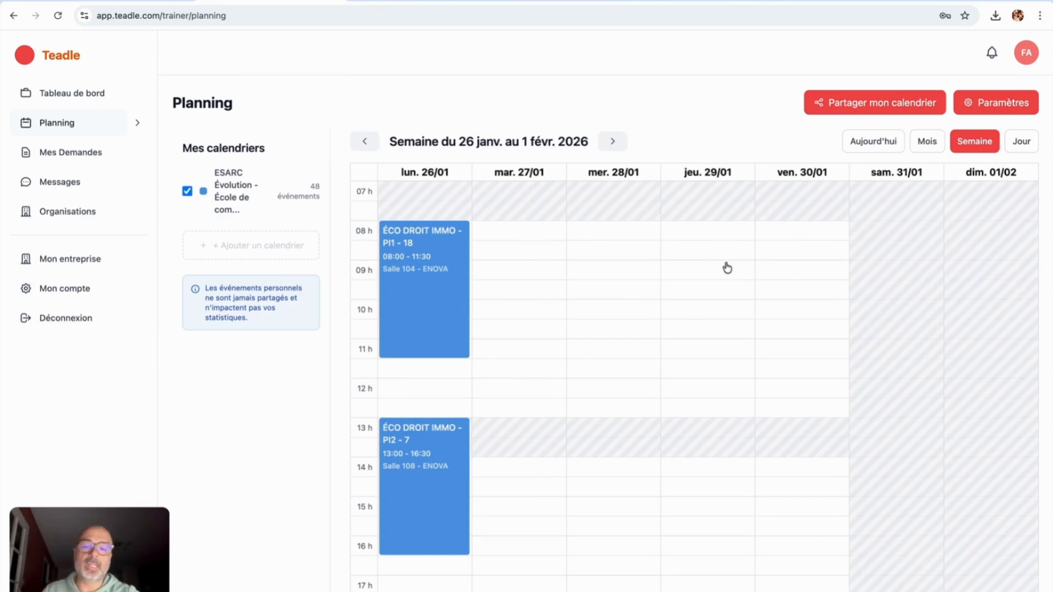
left_click(861, 107)
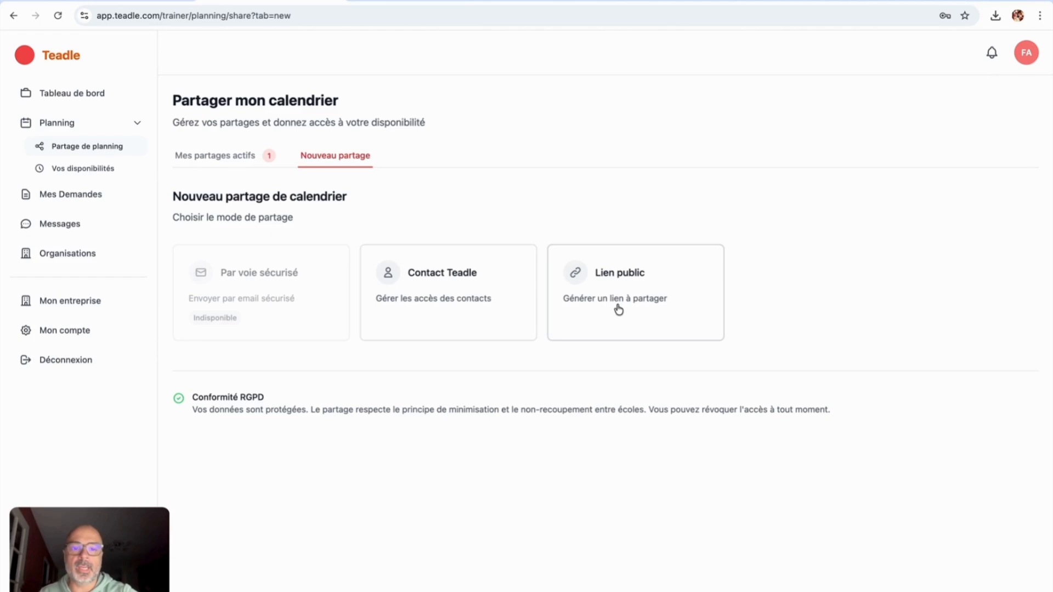
Step: Choose a public link share with Détaillé visibility and Lecture et réservation permission
left_click(618, 311)
scroll(618, 310, "down", 3)
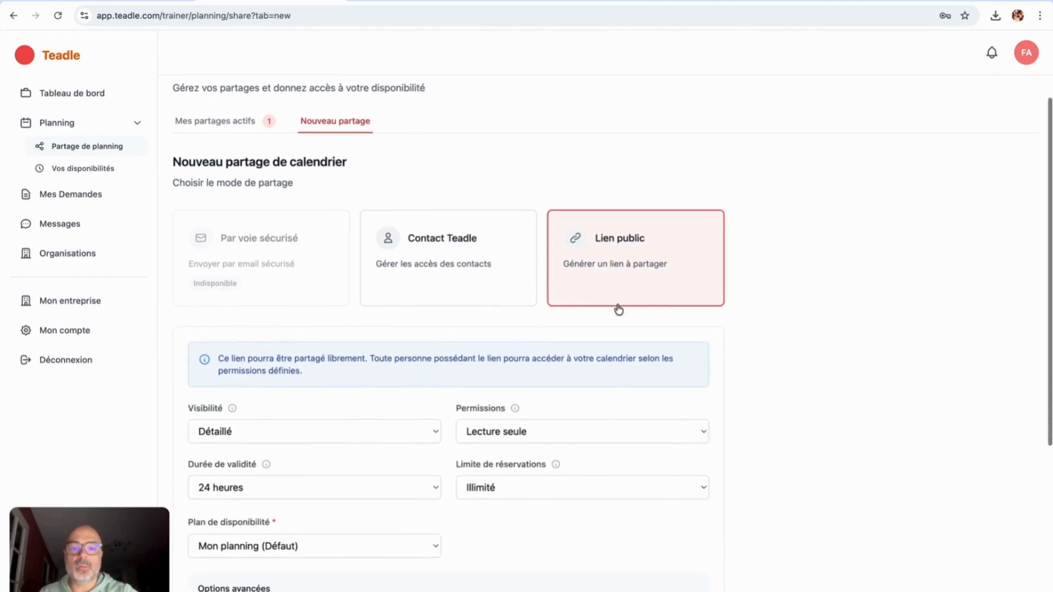
scroll(618, 310, "down", 1)
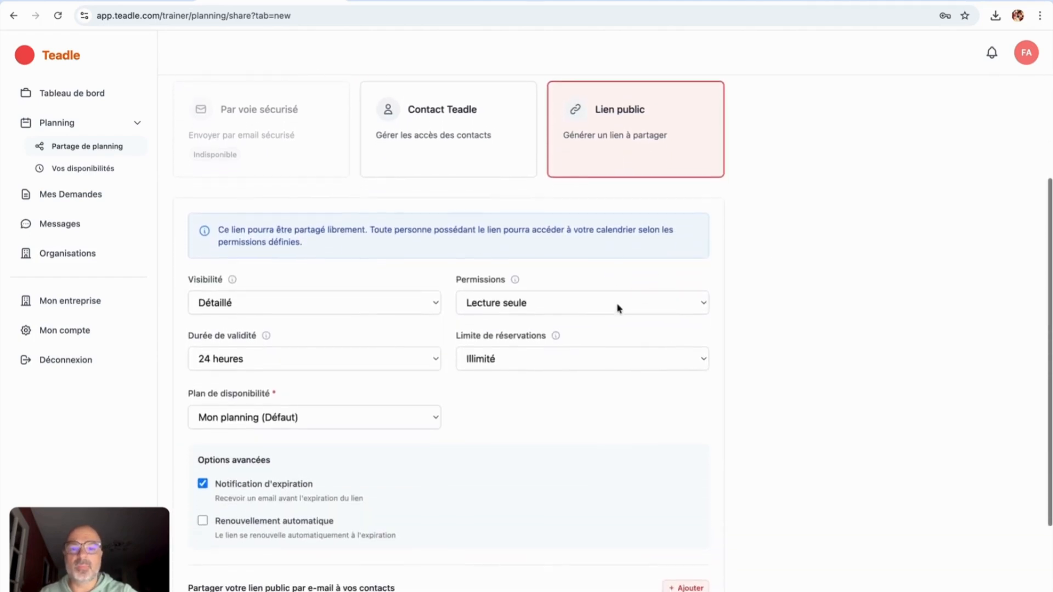
left_click(331, 299)
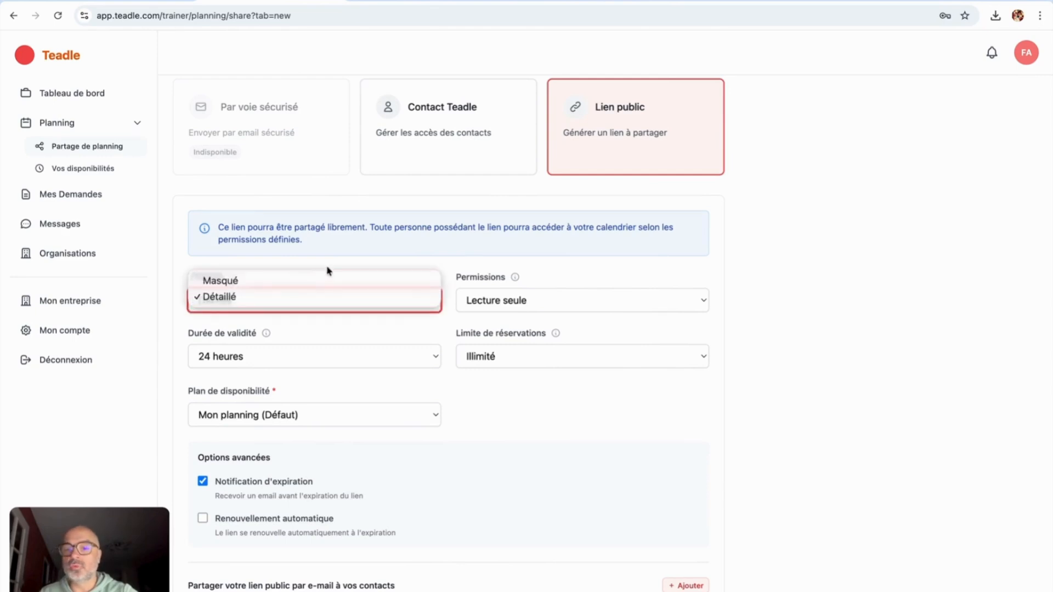
left_click(327, 271)
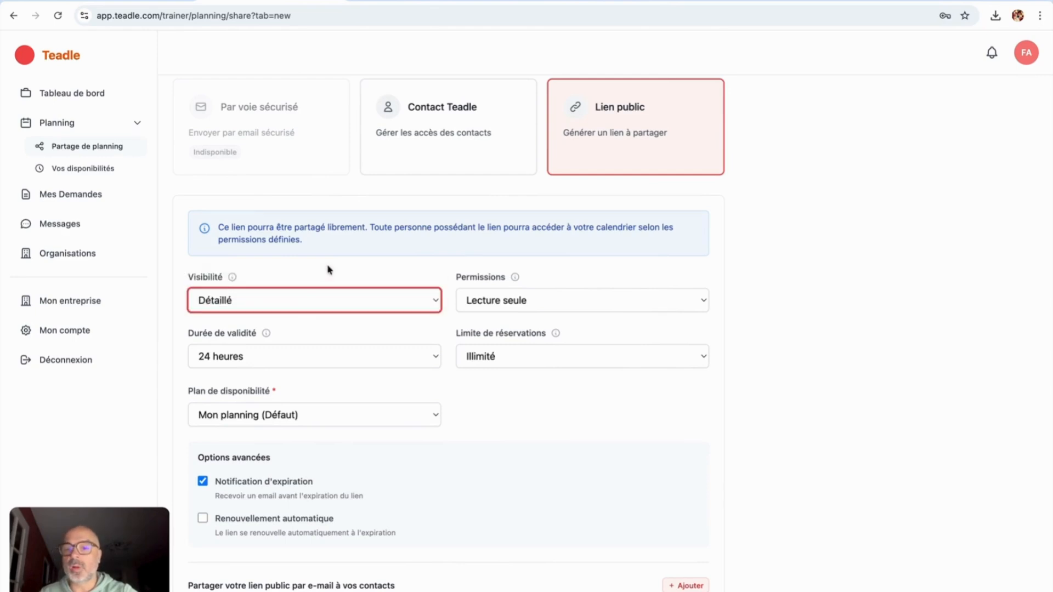
left_click(293, 305)
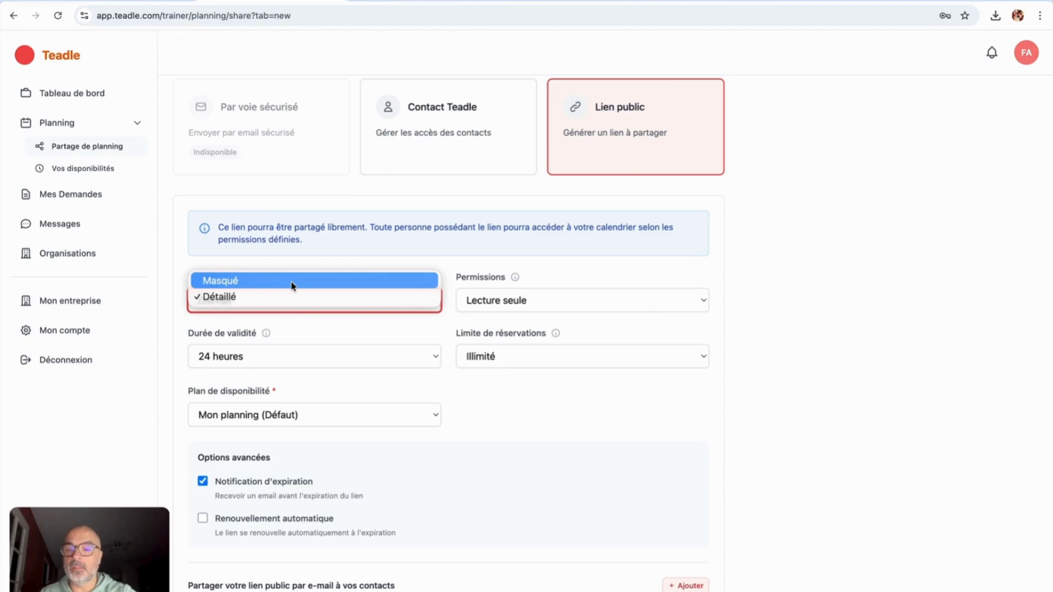
left_click(293, 282)
left_click(291, 300)
left_click(286, 313)
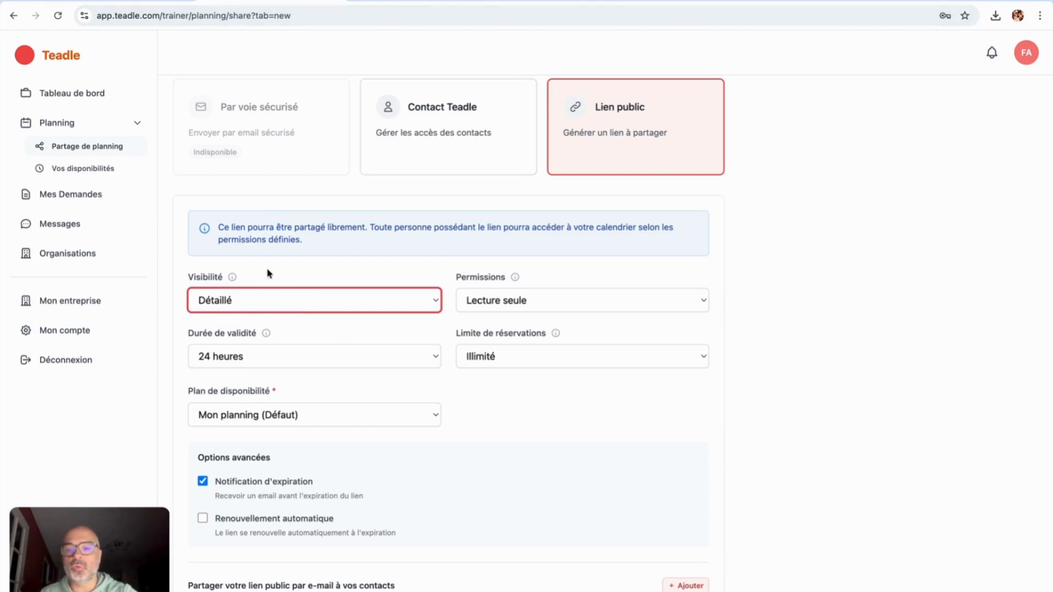
left_click(541, 299)
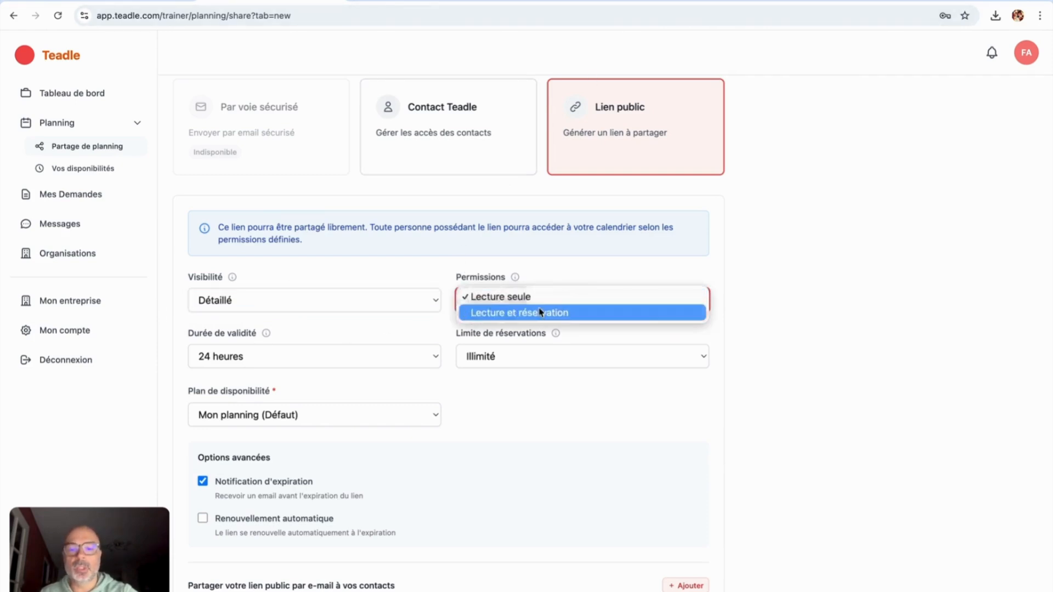
left_click(540, 315)
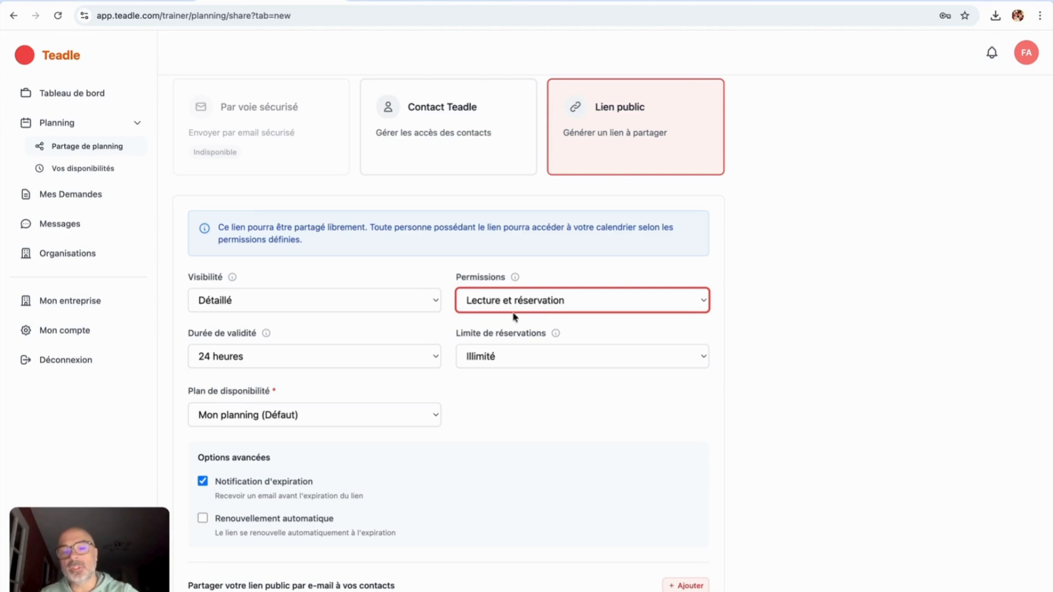
Step: Make the link valid for the school year with unlimited bookings, create it and copy it
left_click(272, 356)
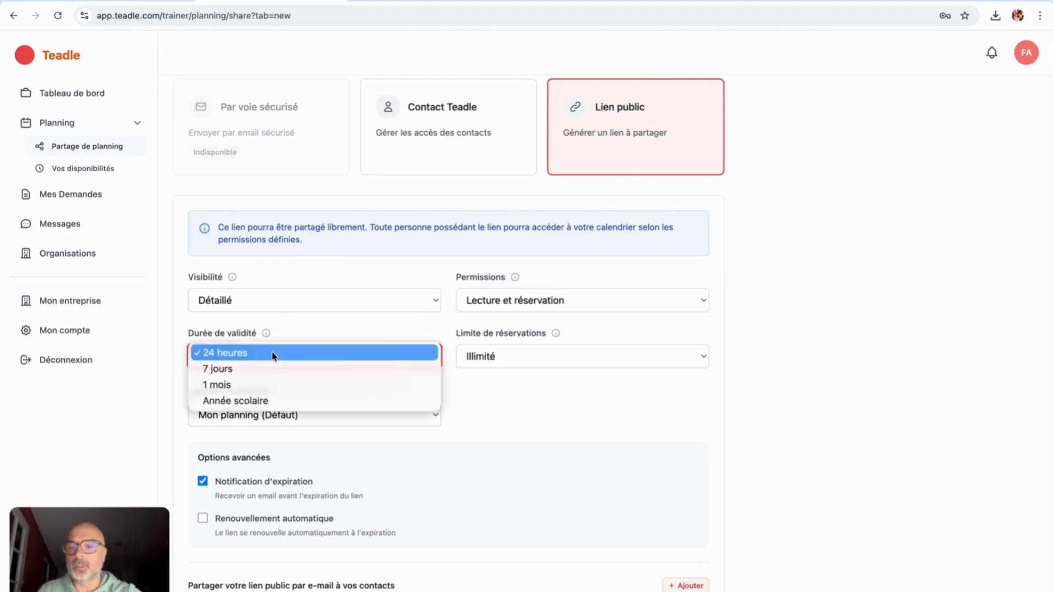
left_click(265, 399)
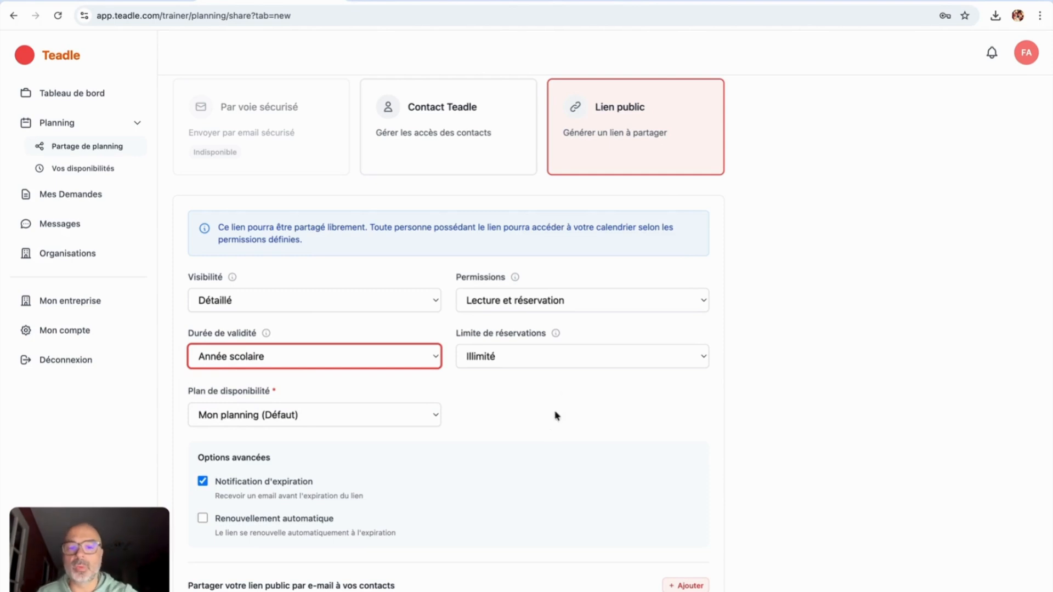
left_click(545, 361)
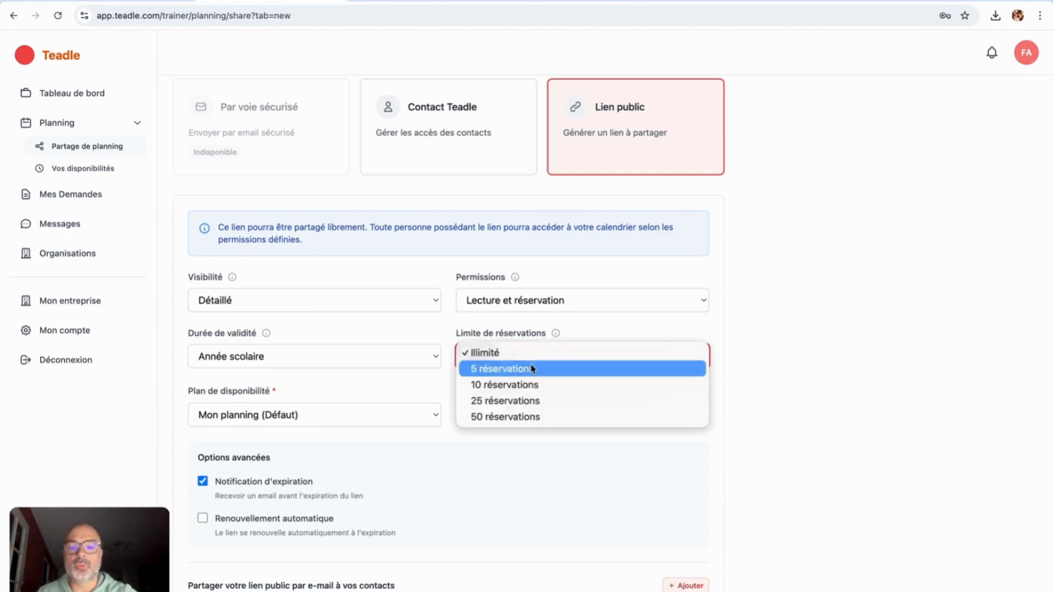
left_click(531, 353)
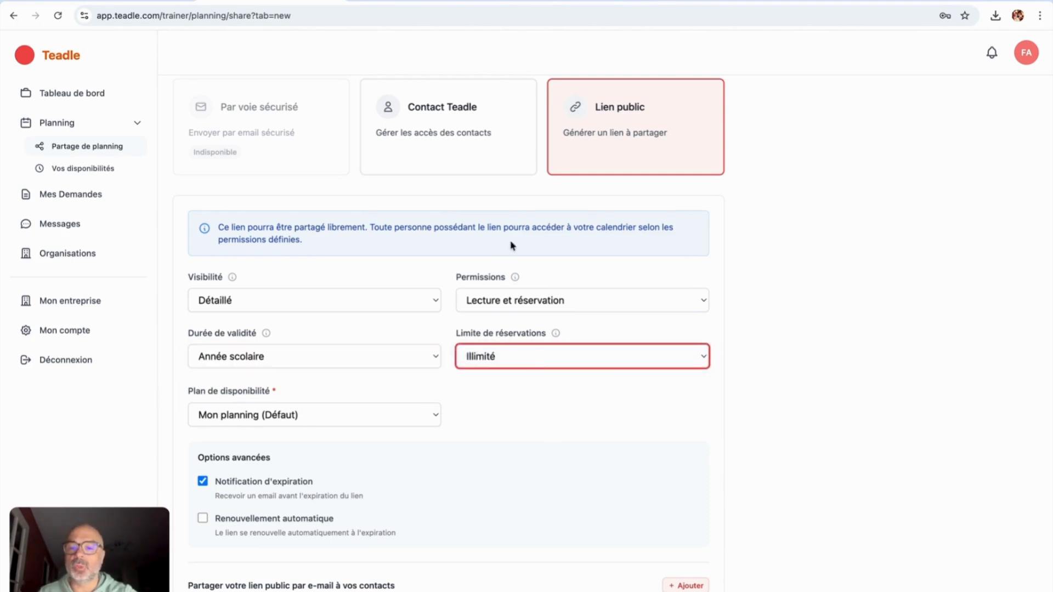
scroll(505, 406, "down", 3)
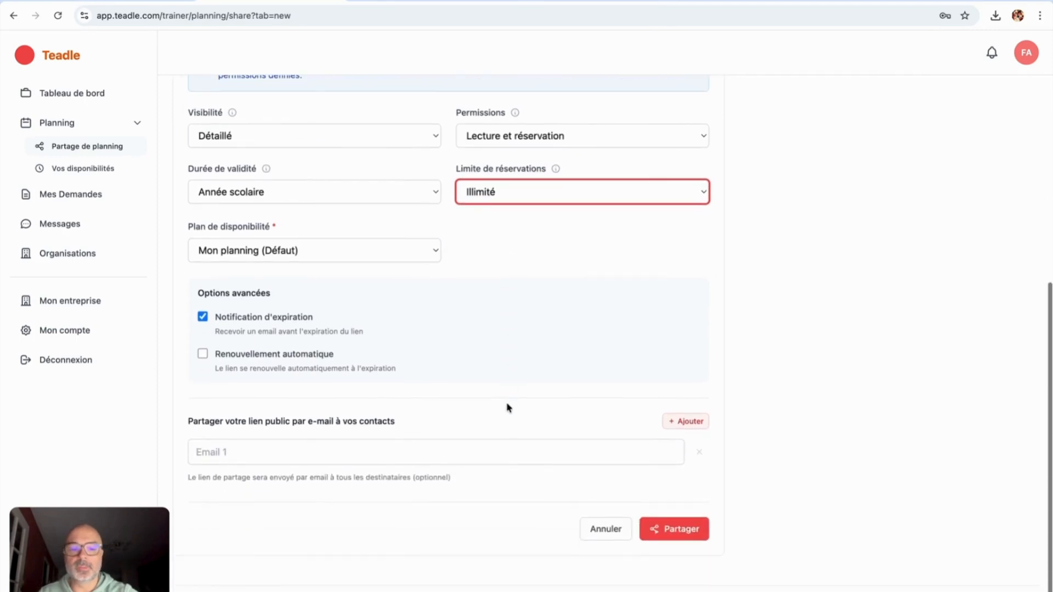
left_click(668, 534)
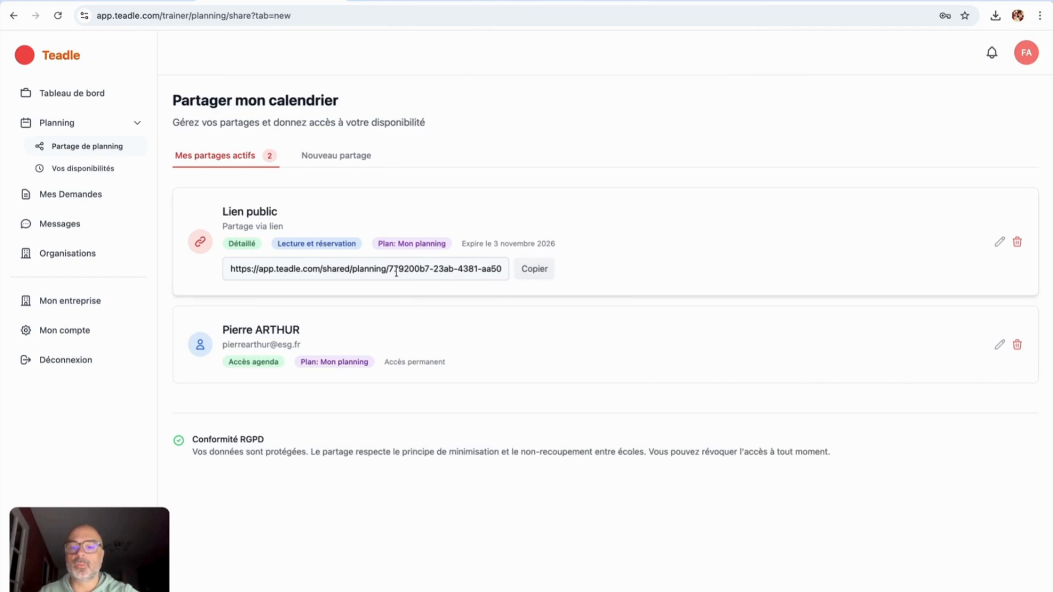
left_click(535, 268)
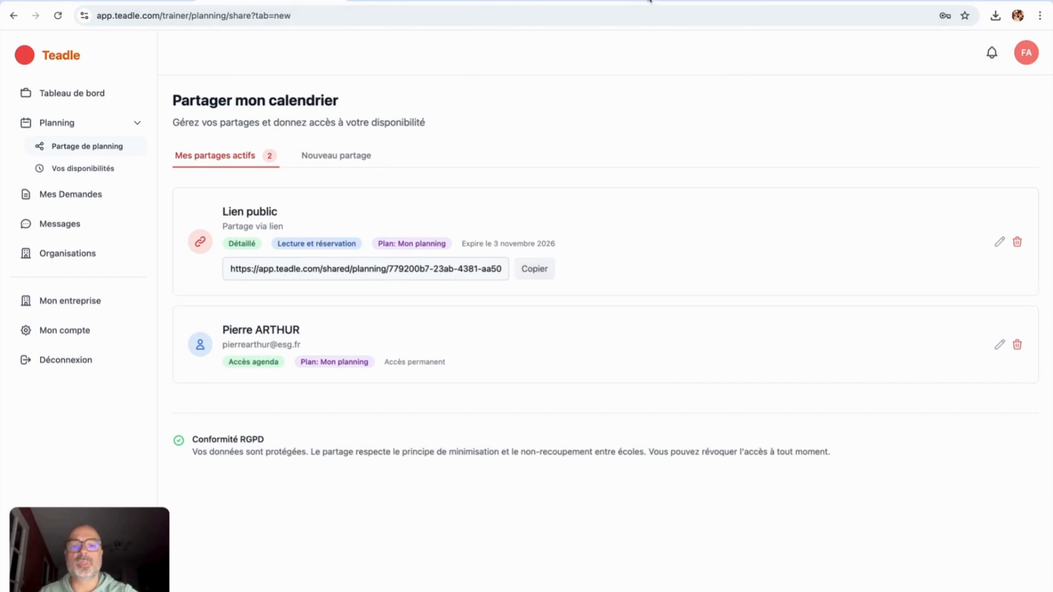
left_click(649, 1)
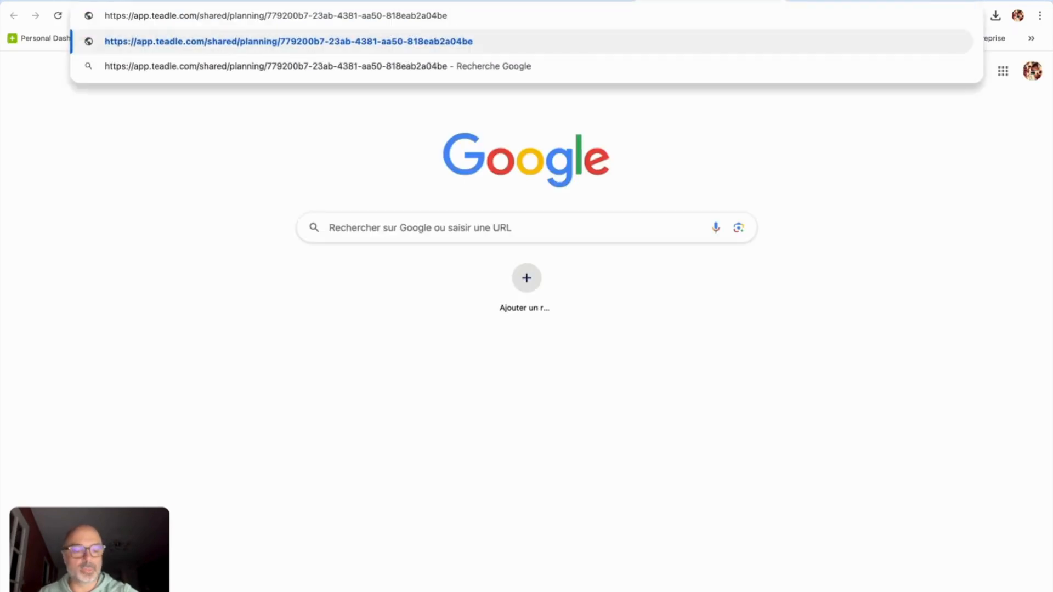
Step: Load the public calendar link, go to 5–11 January 2026, and draw a Tuesday 06/01 morning slot
key("Return")
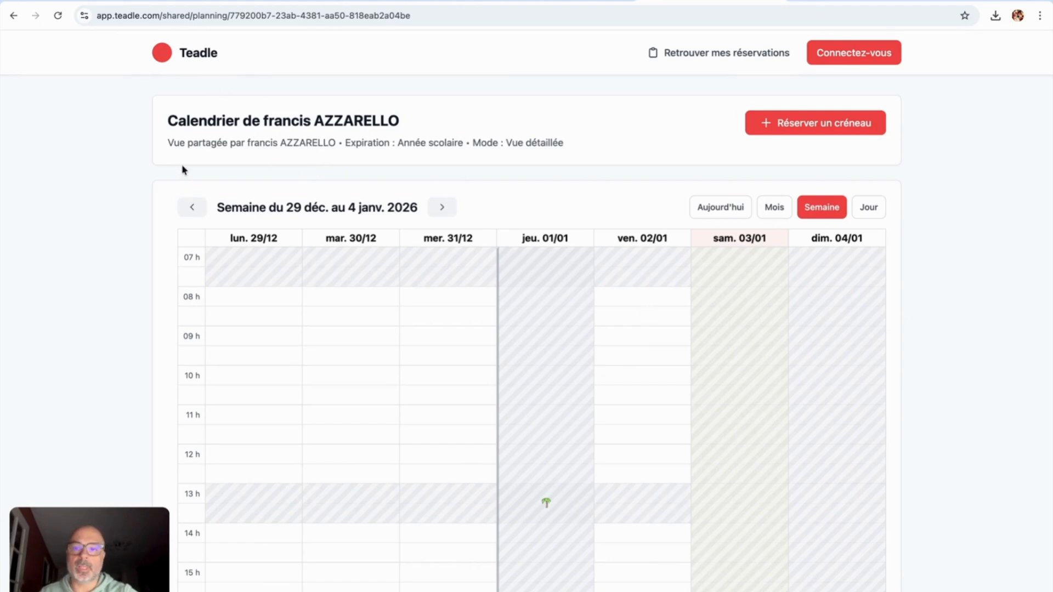
left_click_drag(167, 120, 378, 120)
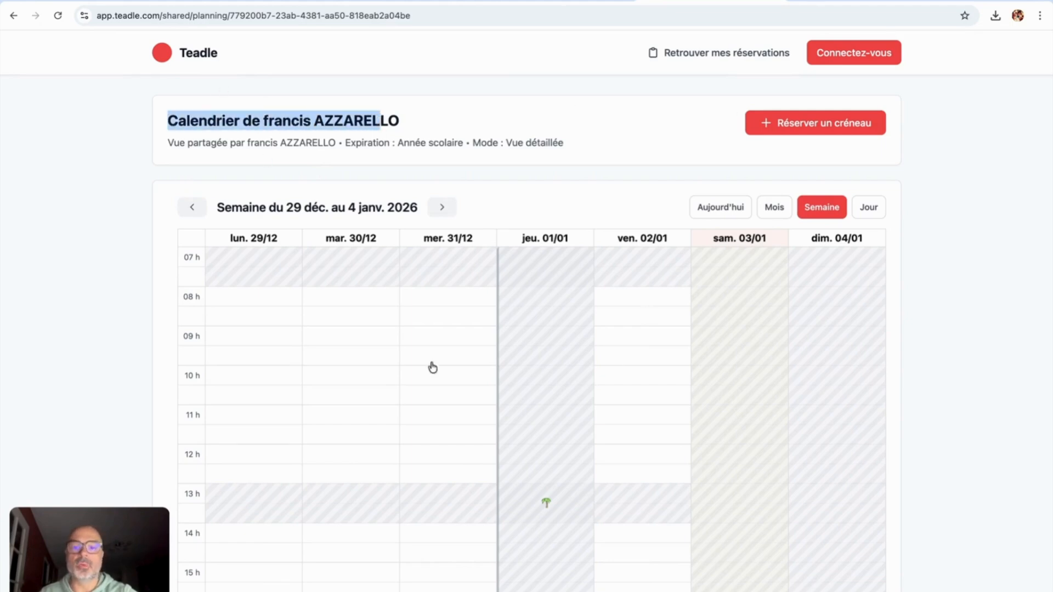
scroll(446, 388, "down", 2)
left_click(436, 105)
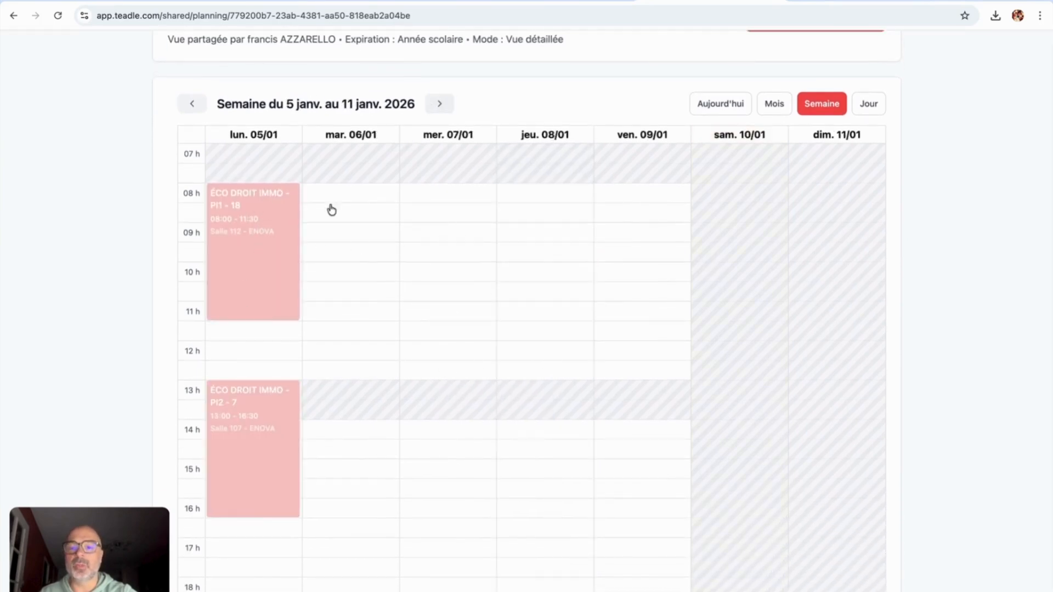
scroll(426, 418, "up", 2)
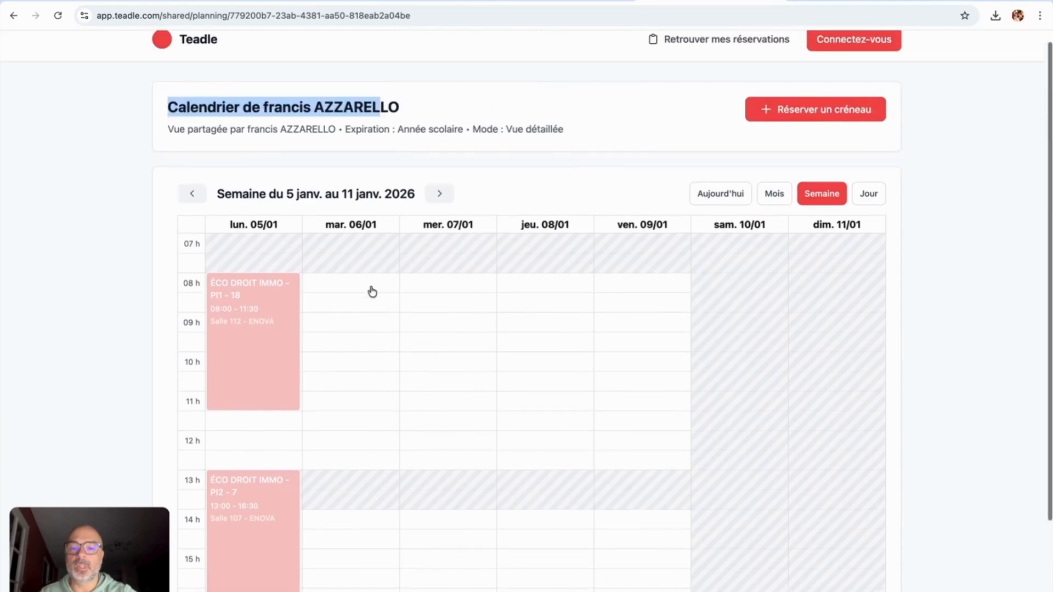
left_click_drag(371, 282, 357, 403)
left_click(716, 346)
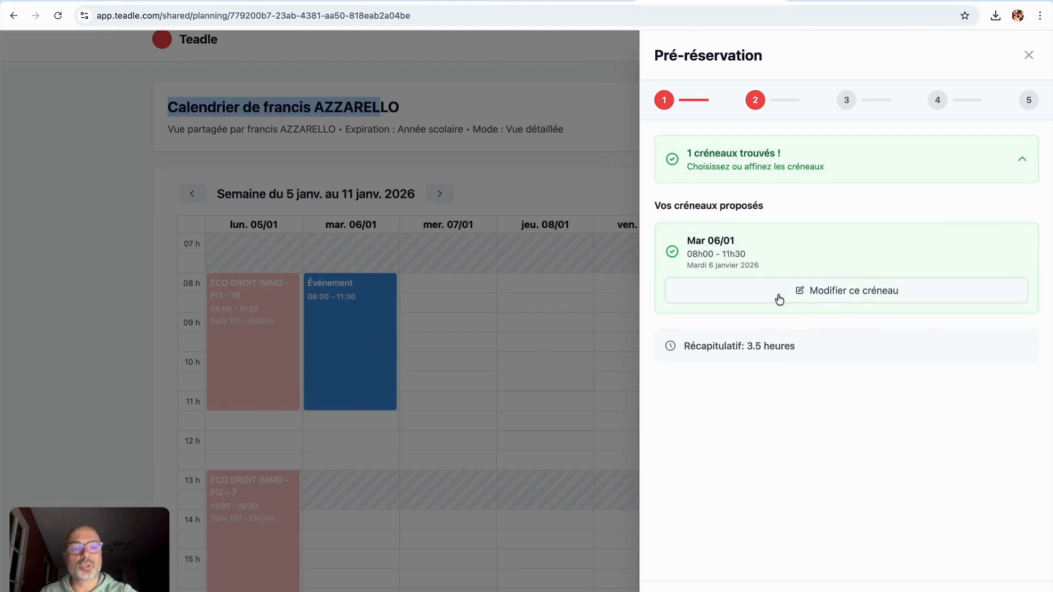
Step: Set up a multiple reservation of 10 sessions lasting 3,5 hours each
left_click(546, 336)
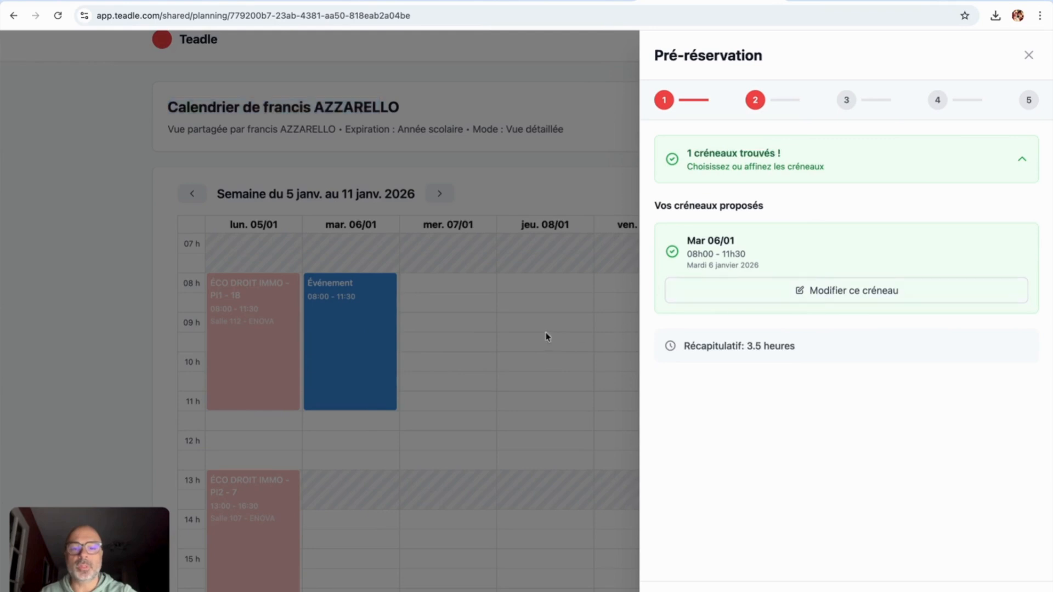
left_click(810, 110)
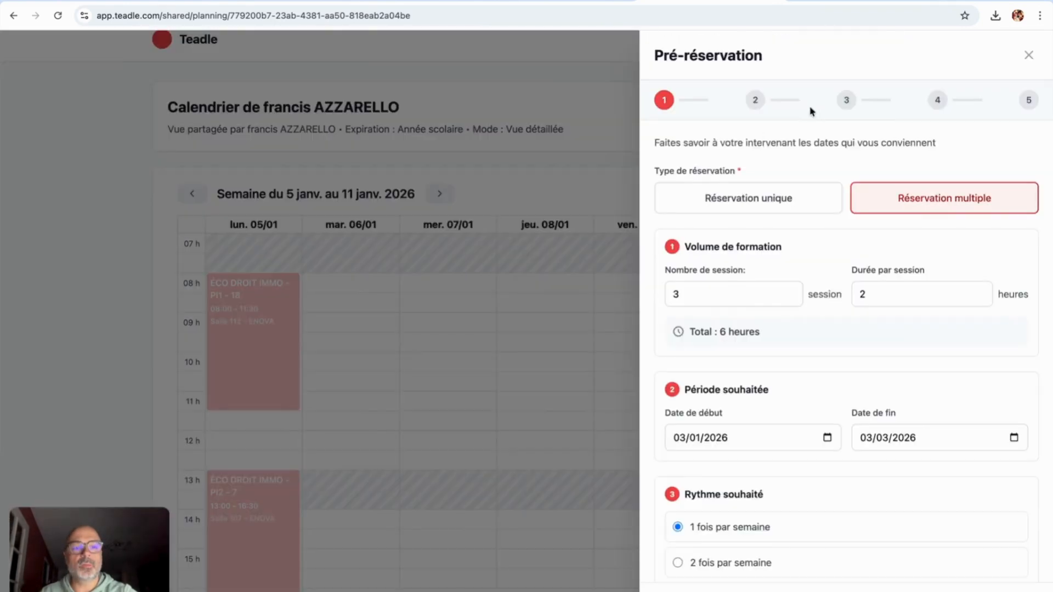
left_click(749, 198)
left_click(905, 189)
left_click(744, 211)
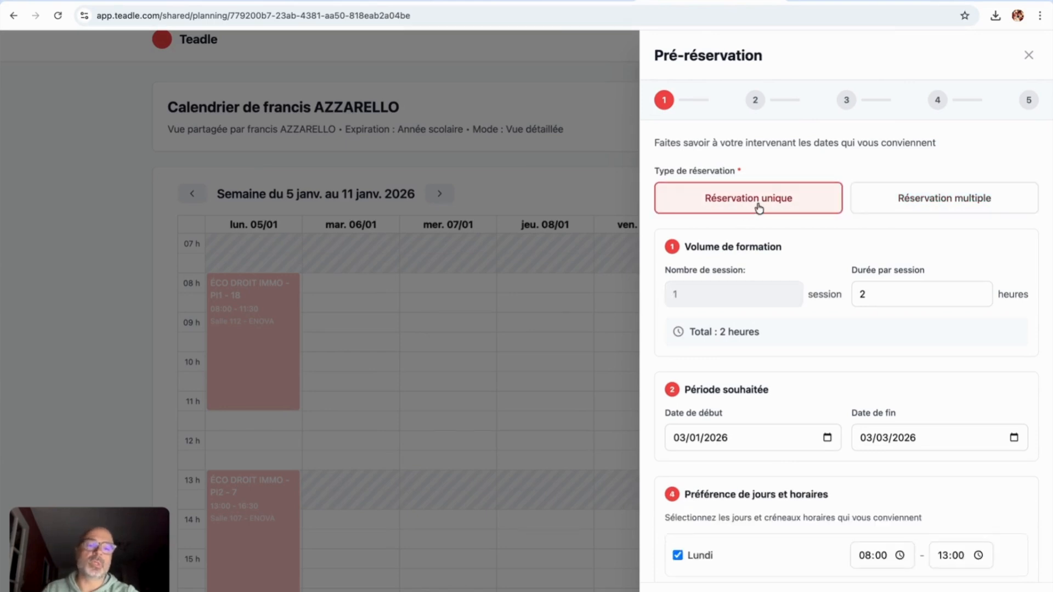
left_click(909, 206)
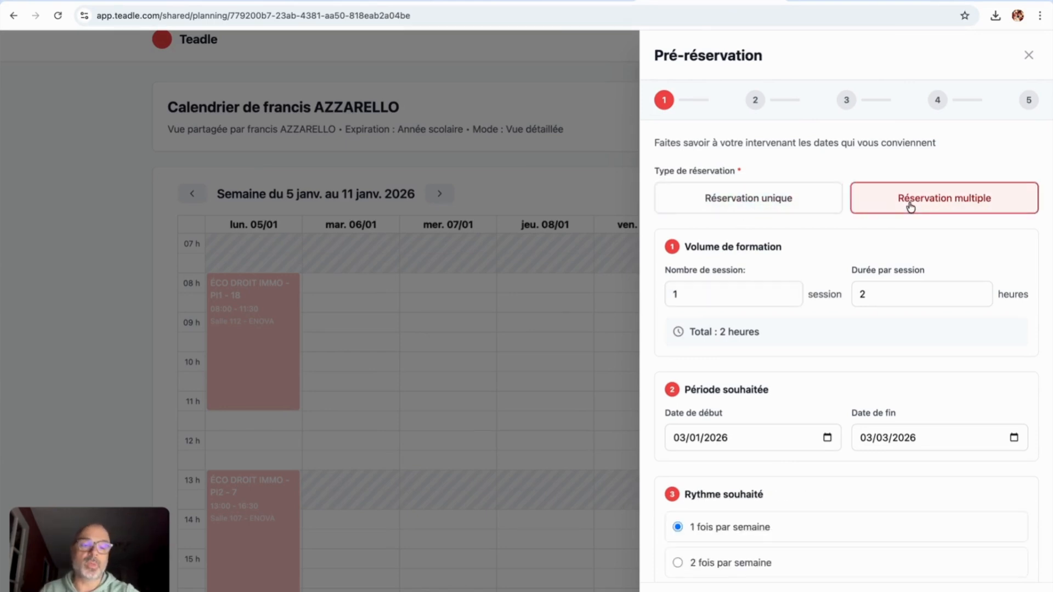
left_click_drag(709, 291, 678, 289)
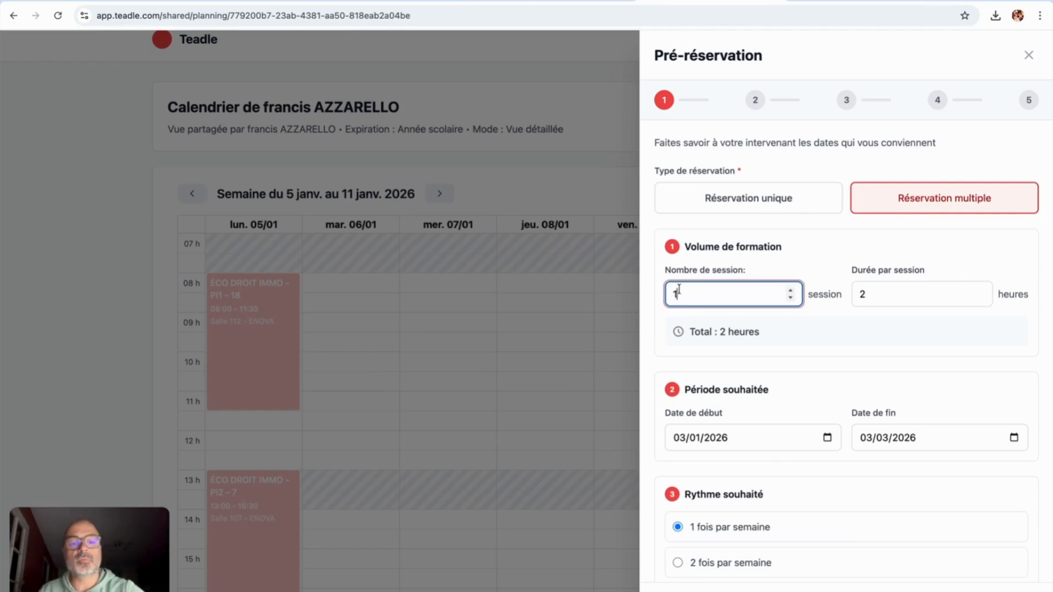
type("10")
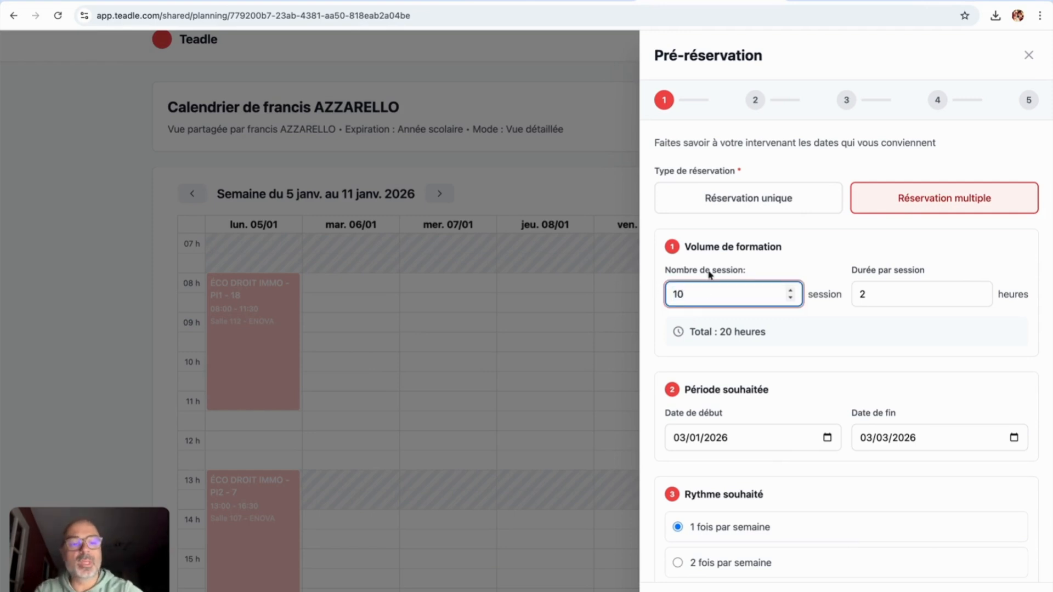
left_click(883, 288)
type("0")
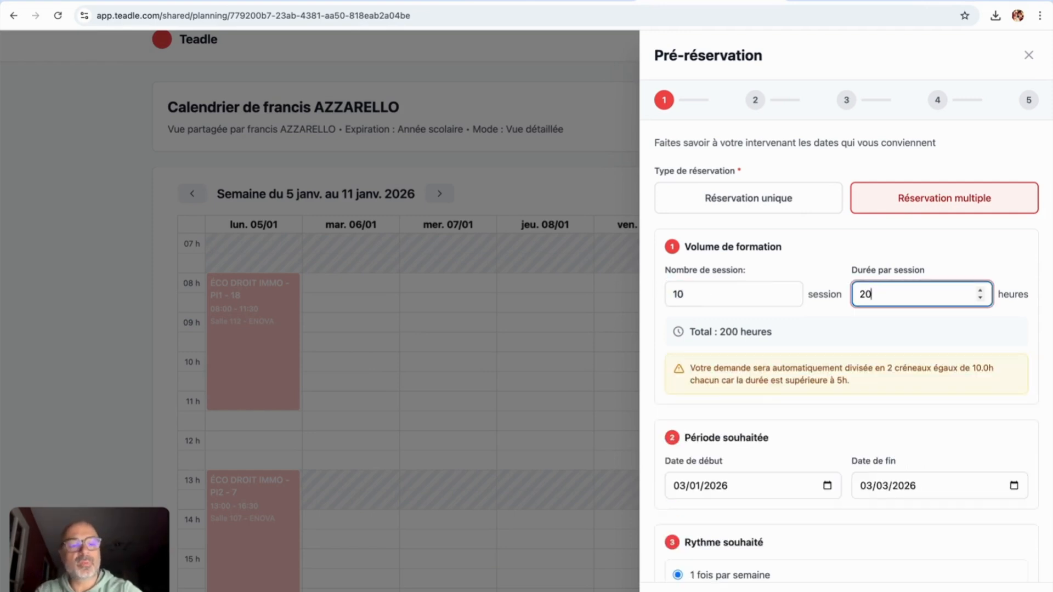
key("BackSpace")
key("BackSpace")
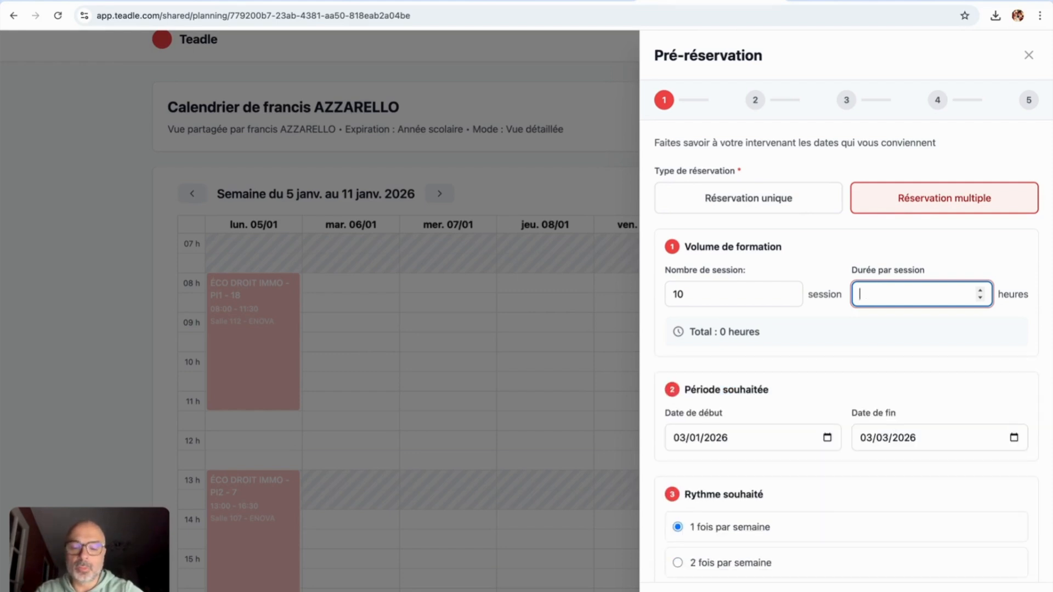
type("3,5")
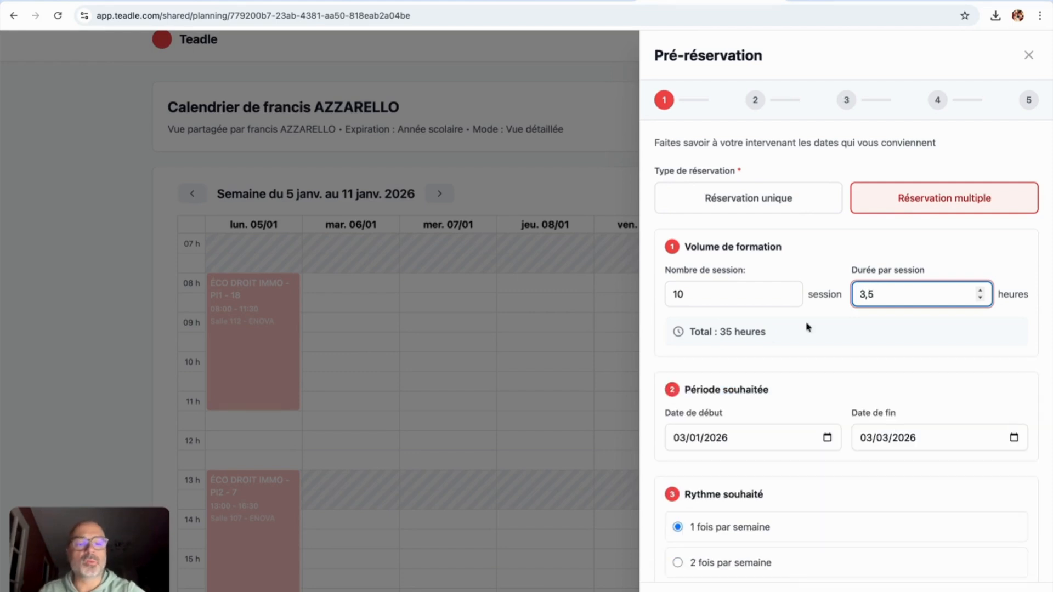
Step: Accept the alternative slots for 19/01 (14h00–17h30), 26/01, 16/02 and 05/01
scroll(911, 545, "down", 4)
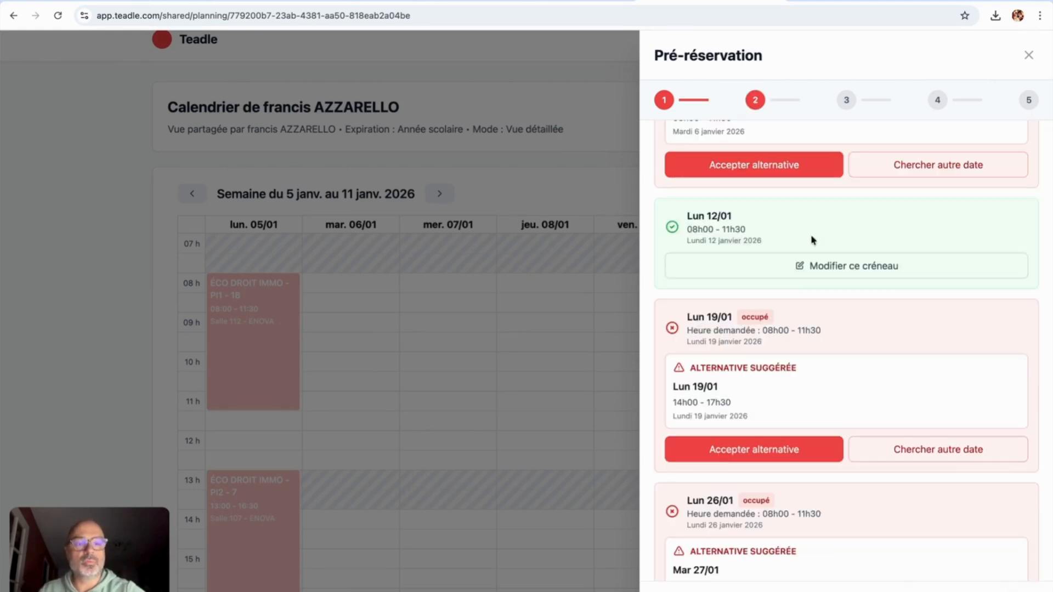
scroll(756, 401, "down", 1)
left_click(751, 408)
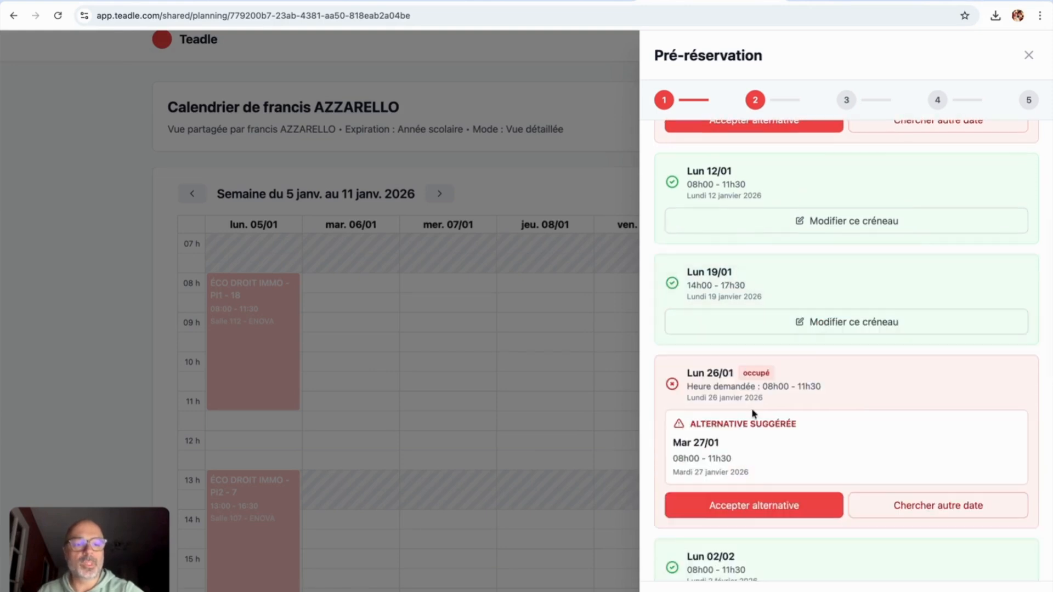
scroll(751, 416, "down", 1)
left_click(746, 465)
scroll(745, 428, "down", 5)
left_click(745, 350)
scroll(744, 352, "up", 10)
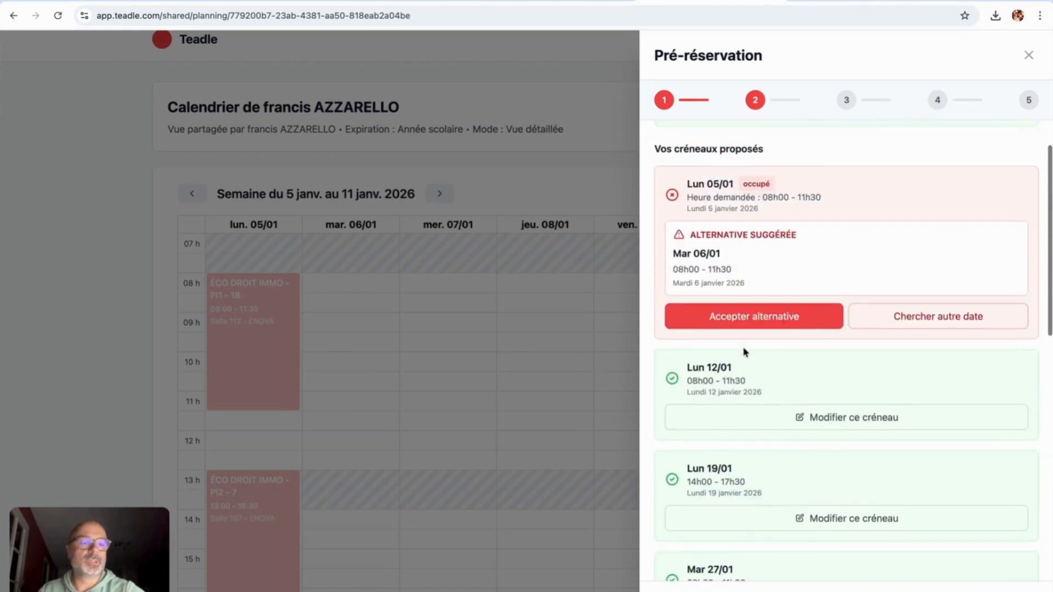
left_click(745, 329)
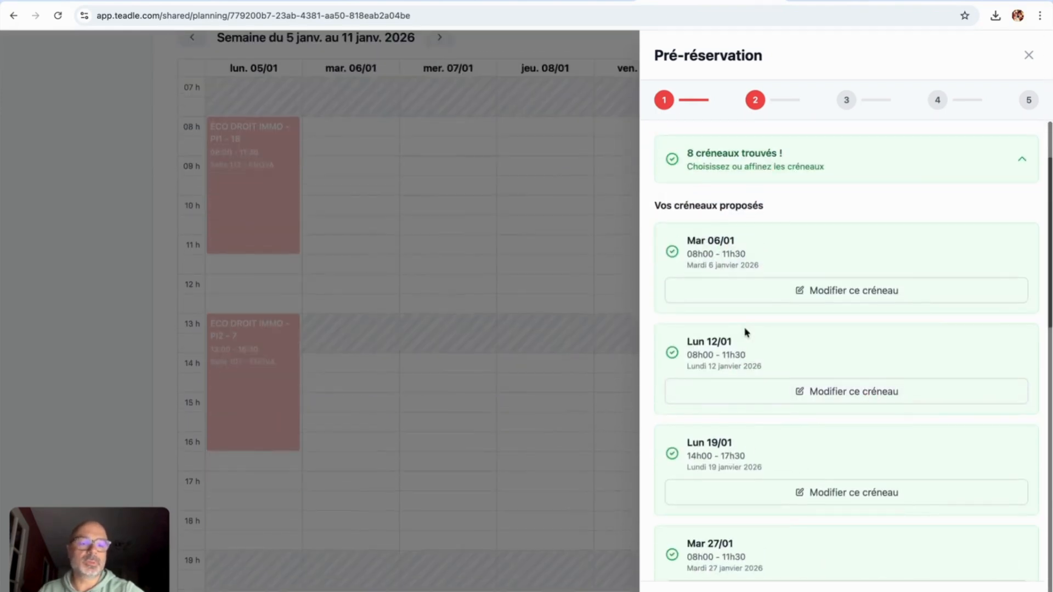
scroll(820, 369, "down", 10)
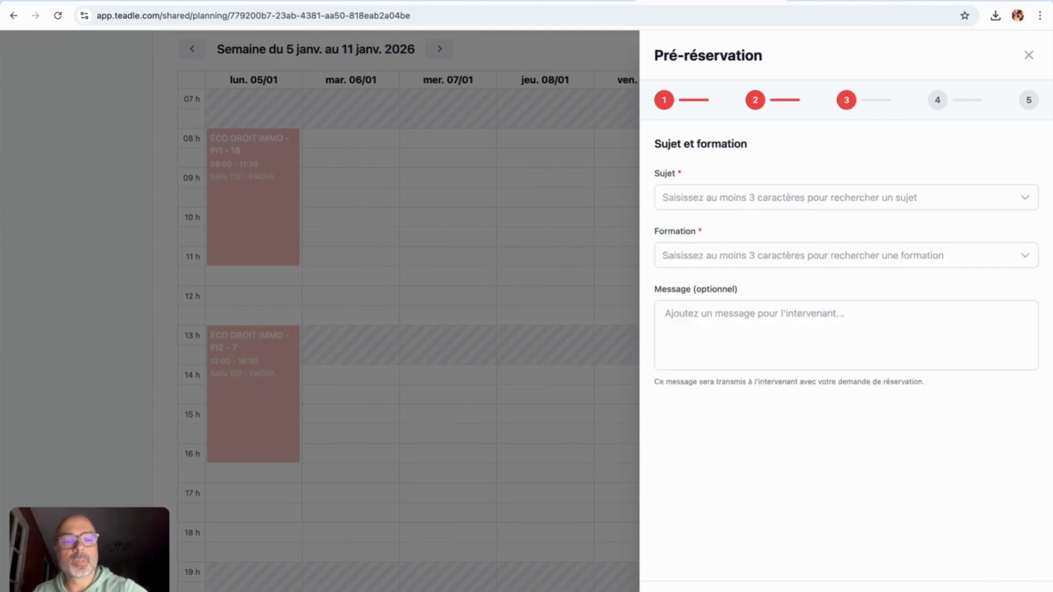
Step: Search 'Eco Droit' and set the subject to Culture Economique Juridique et Managériale
left_click(701, 203)
type("Eco Droit")
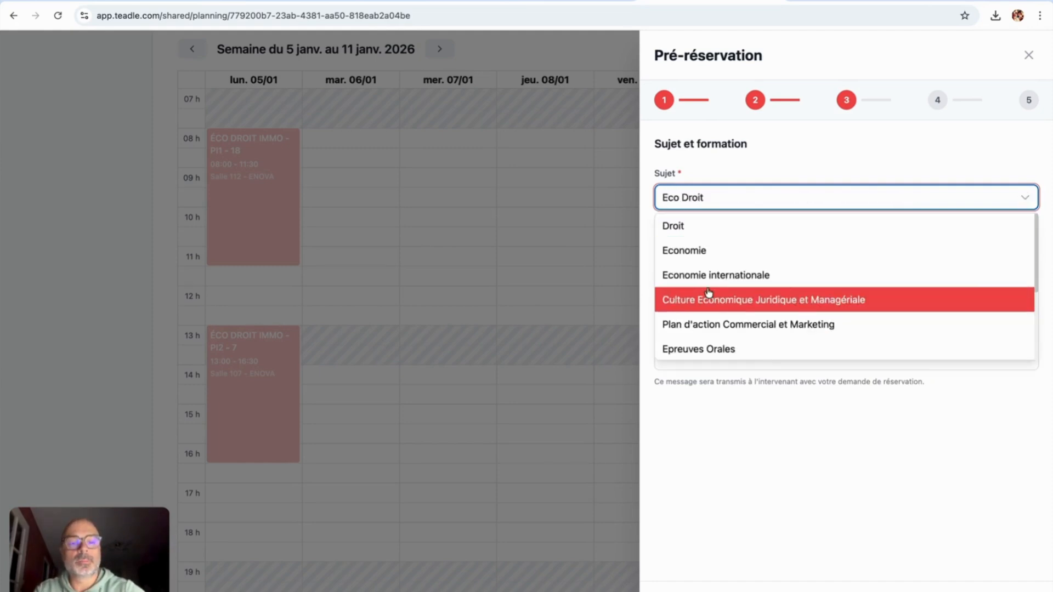
left_click(712, 305)
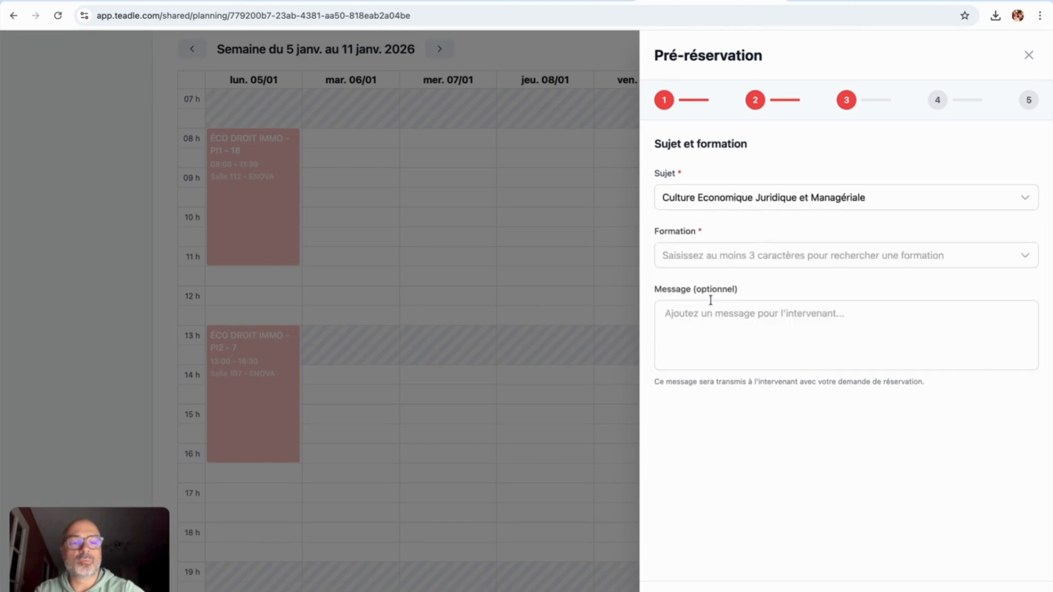
Step: Choose BTS MCO as the formation and continue to the contact-information step
left_click(710, 257)
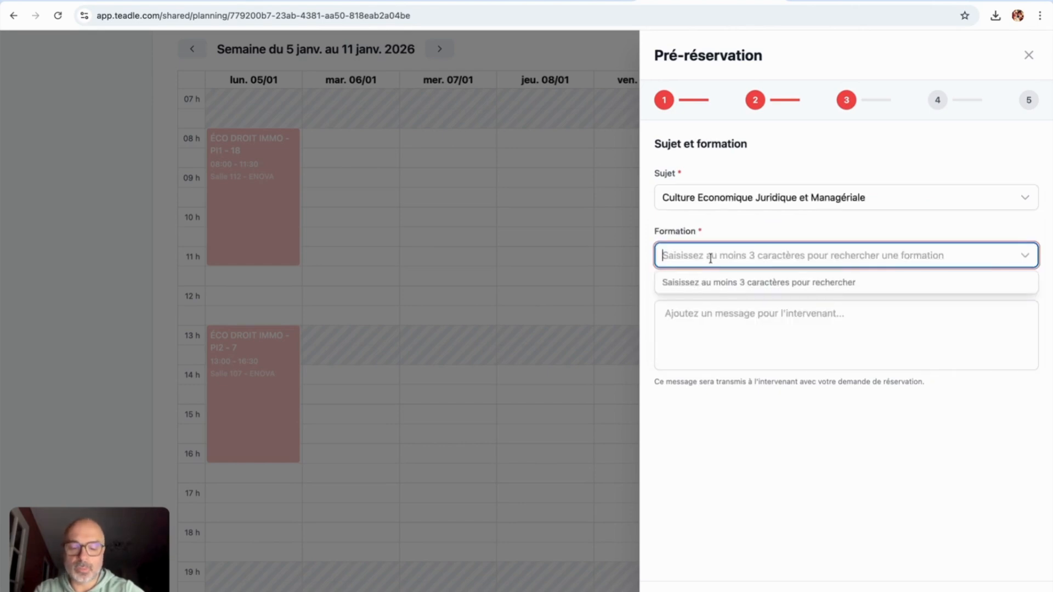
type("BTS MCO")
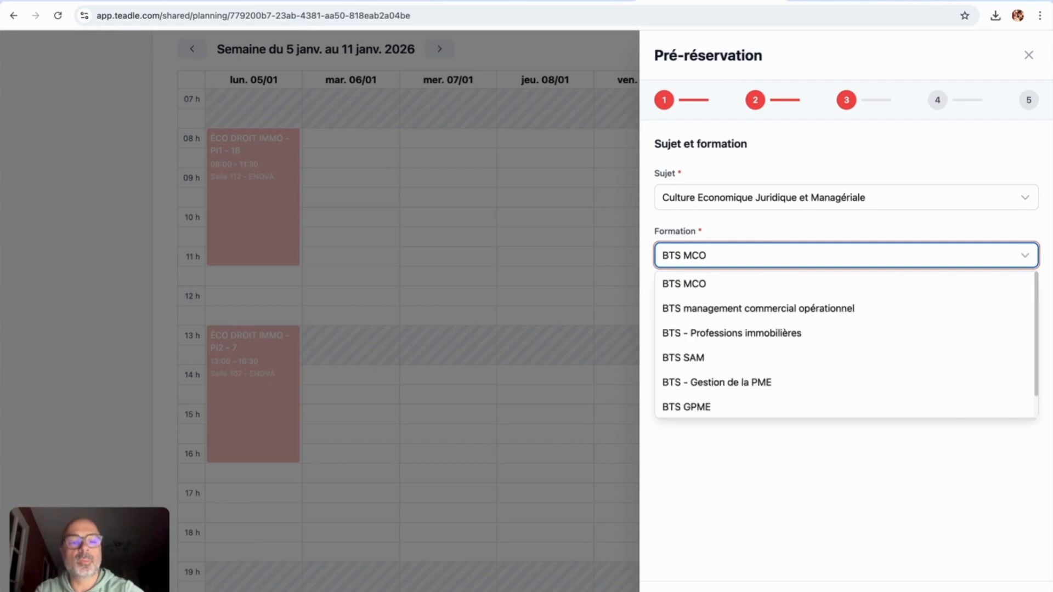
left_click(704, 283)
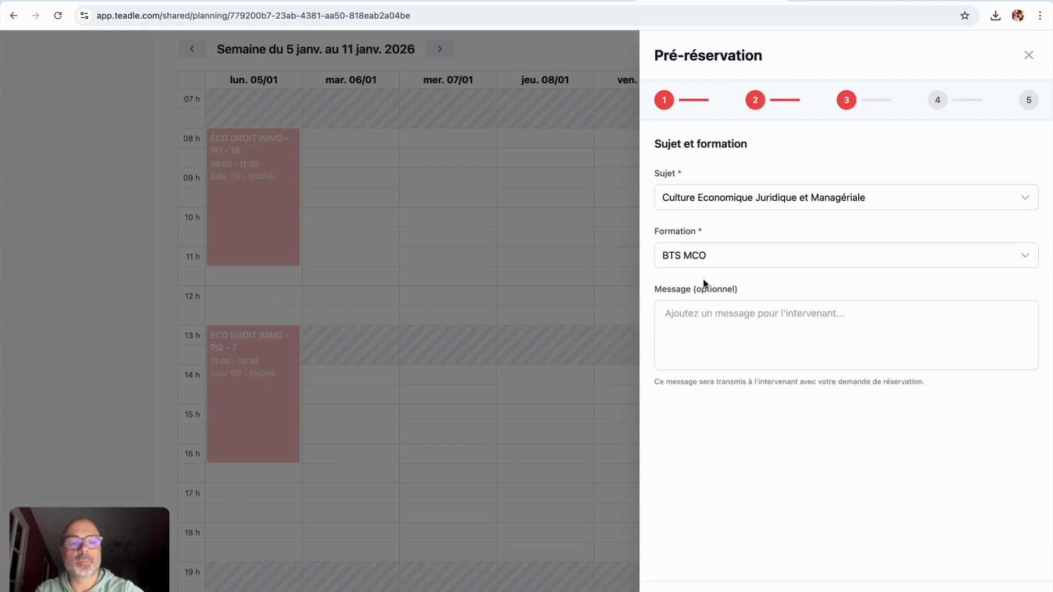
left_click(968, 576)
left_click(700, 196)
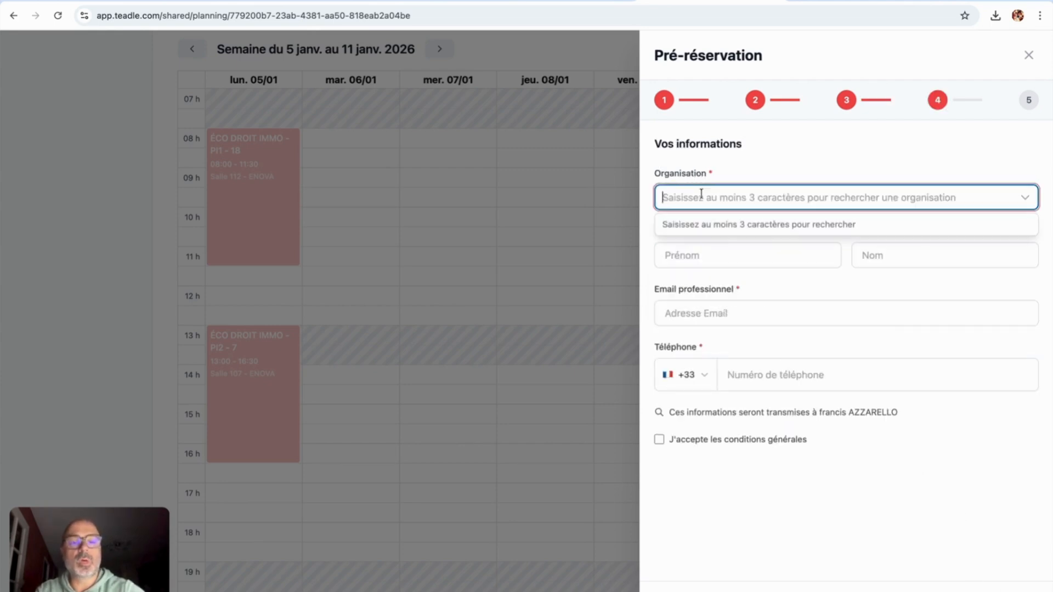
Step: Create the organisation ESARC Toulouse and enter the contact's first and last name
type("ESARC")
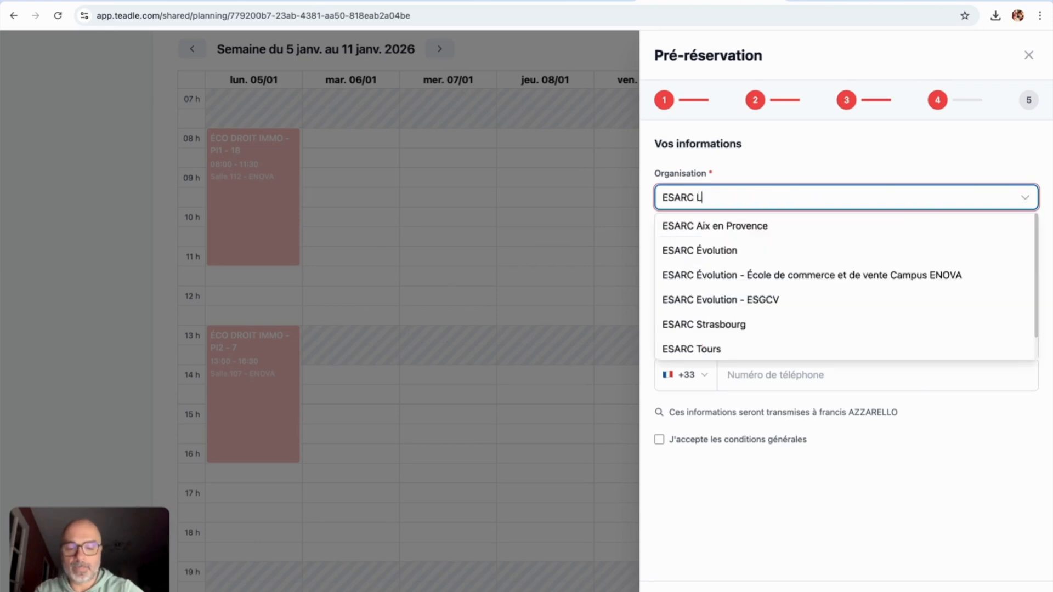
type(" Toulous")
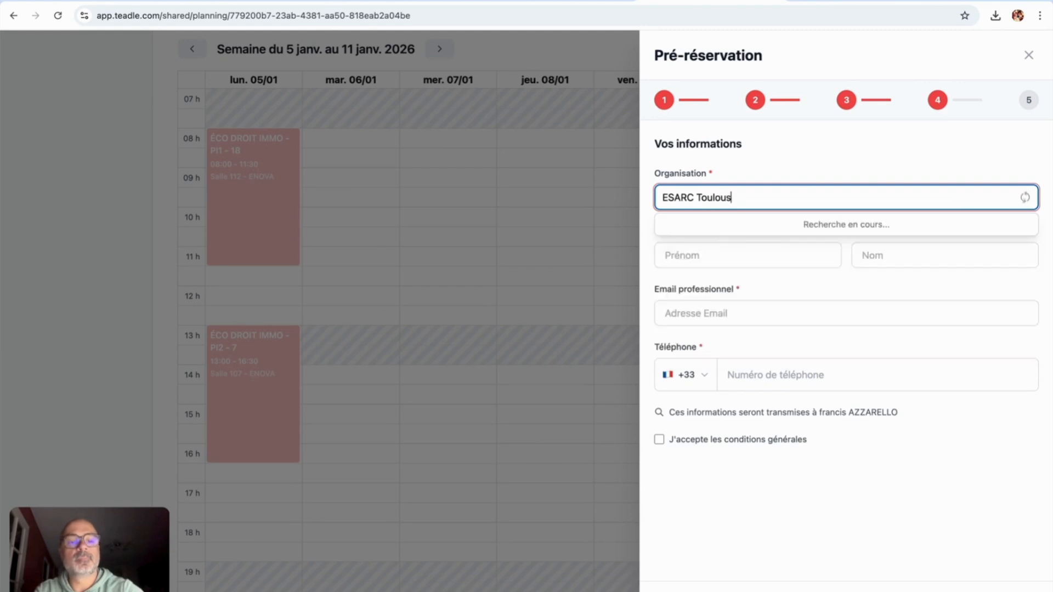
type("e")
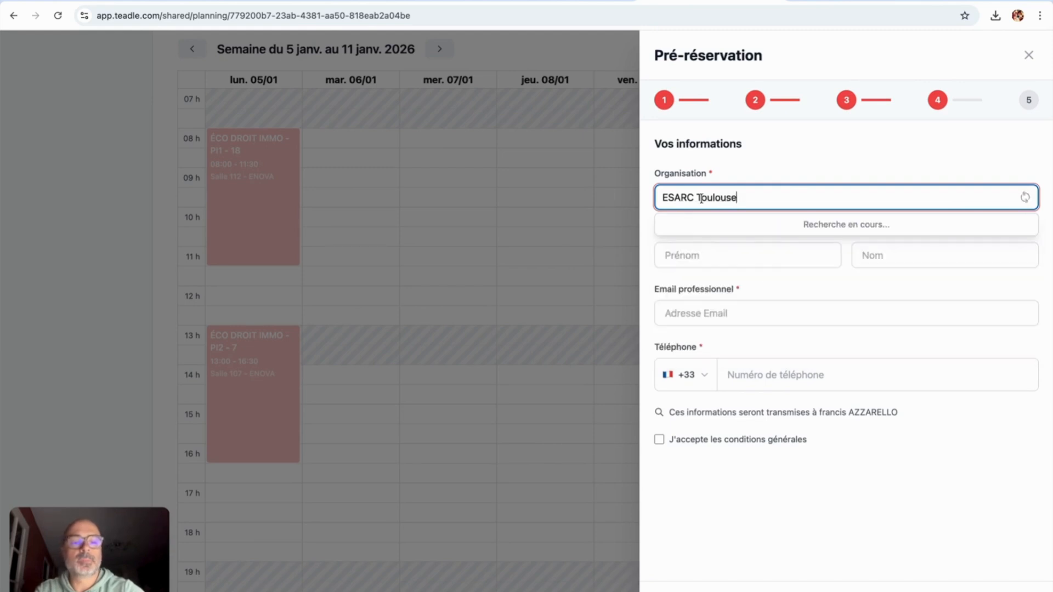
left_click(723, 227)
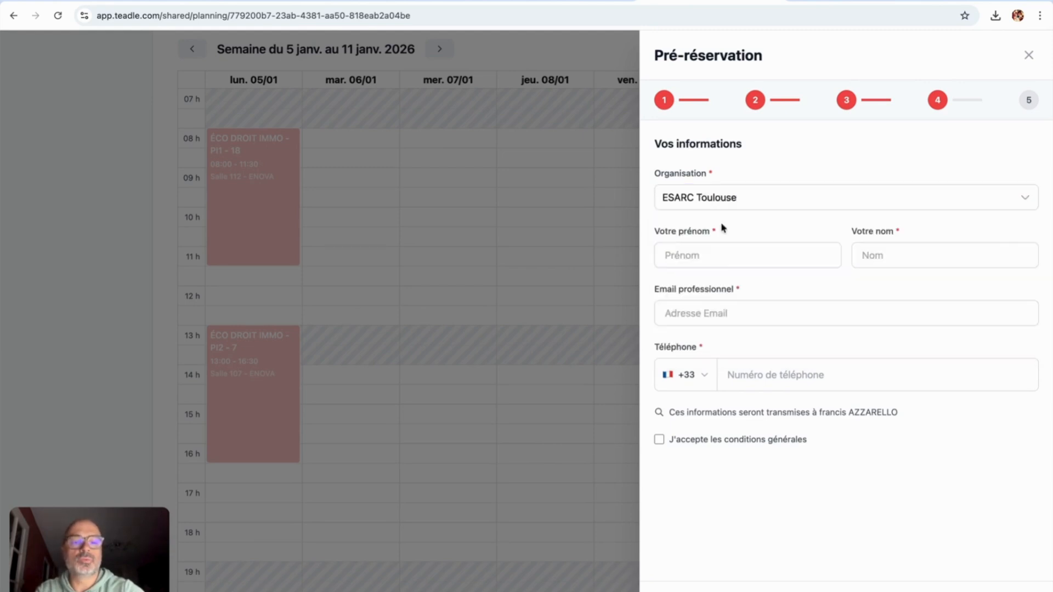
left_click(723, 261)
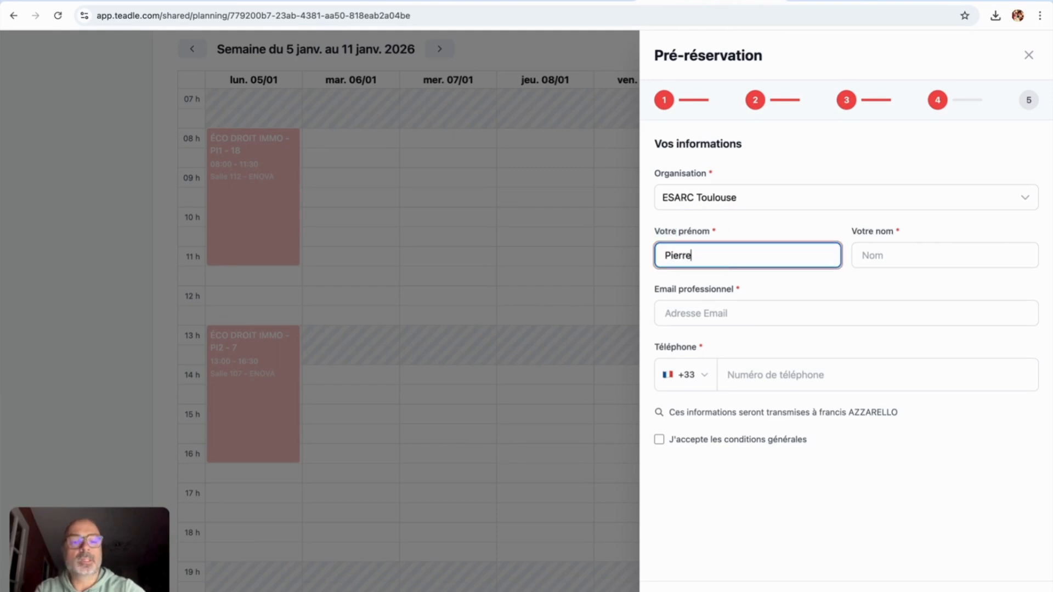
key("Tab")
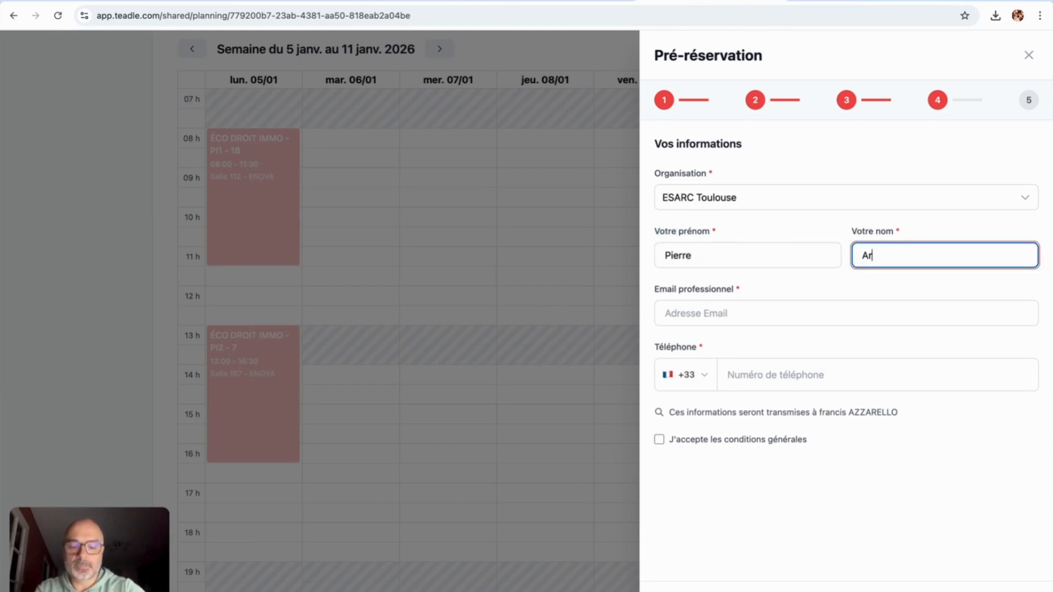
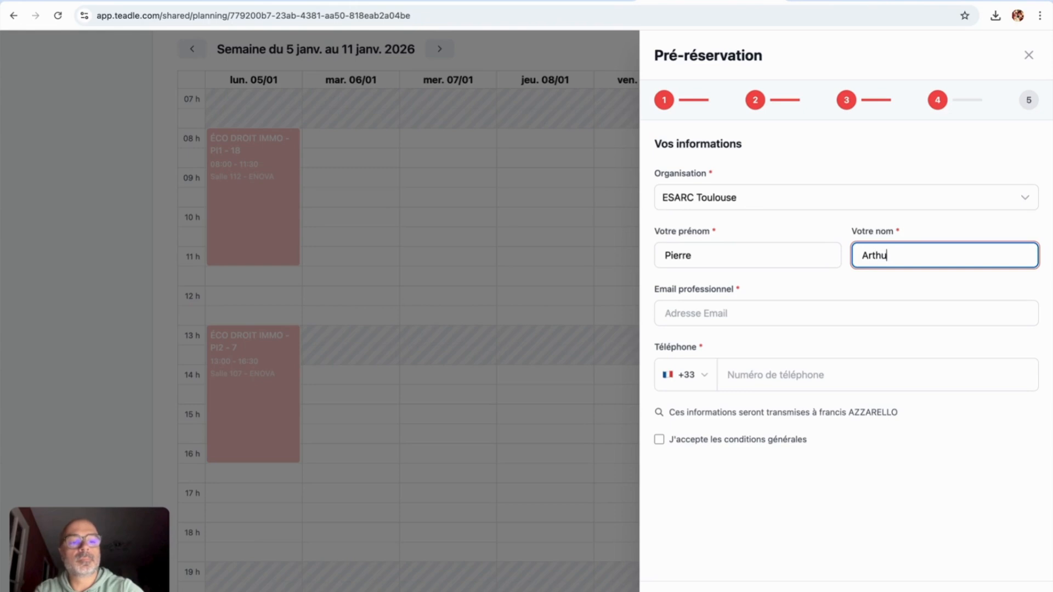
Step: Fill in the contact's professional e-mail and phone number, accept the general terms, and advance to verification
left_click(668, 312)
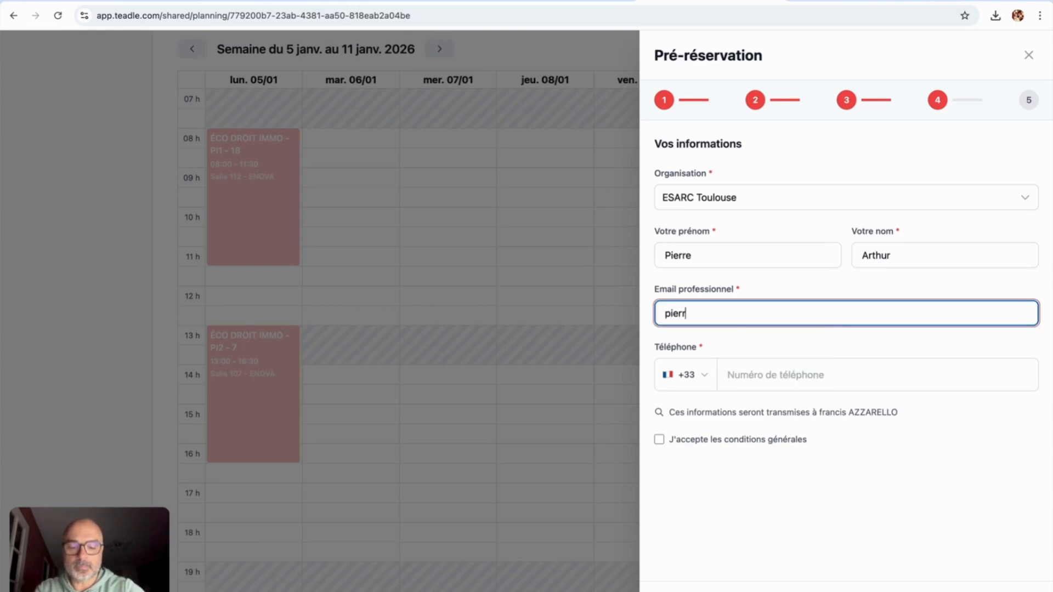
left_click(771, 374)
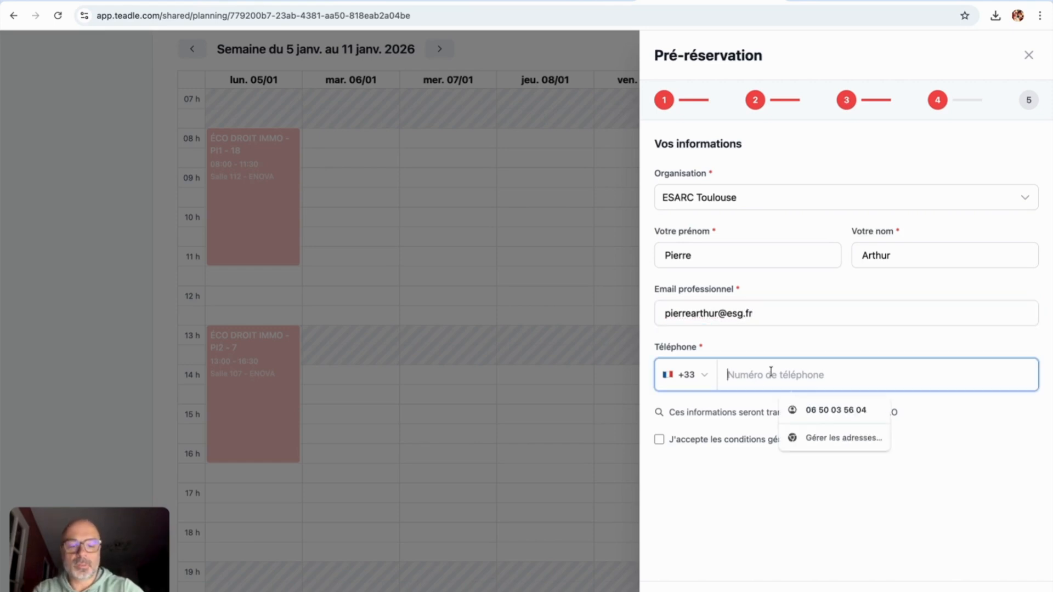
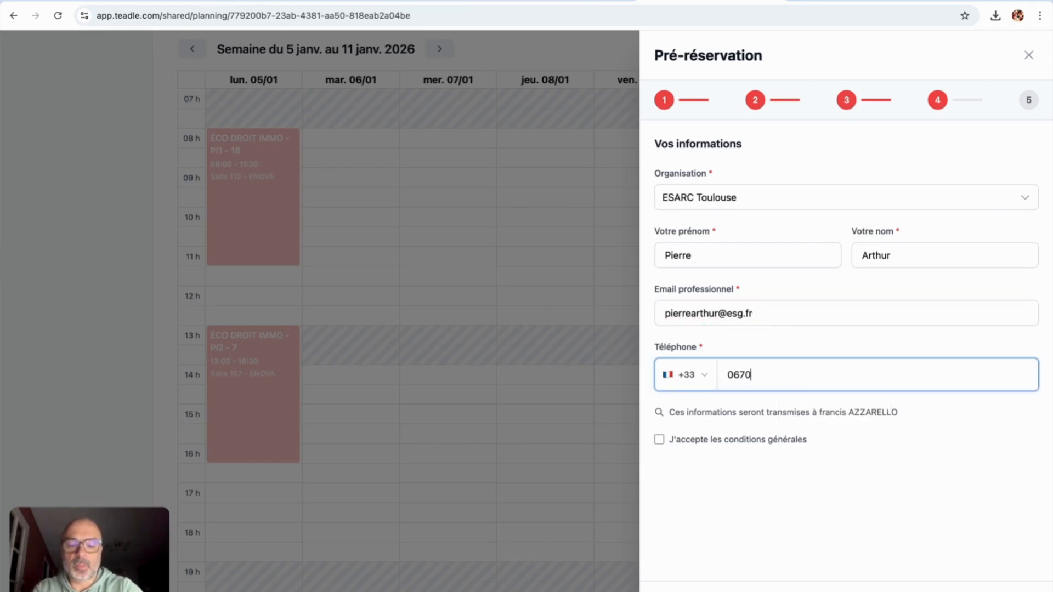
left_click(723, 448)
left_click(721, 444)
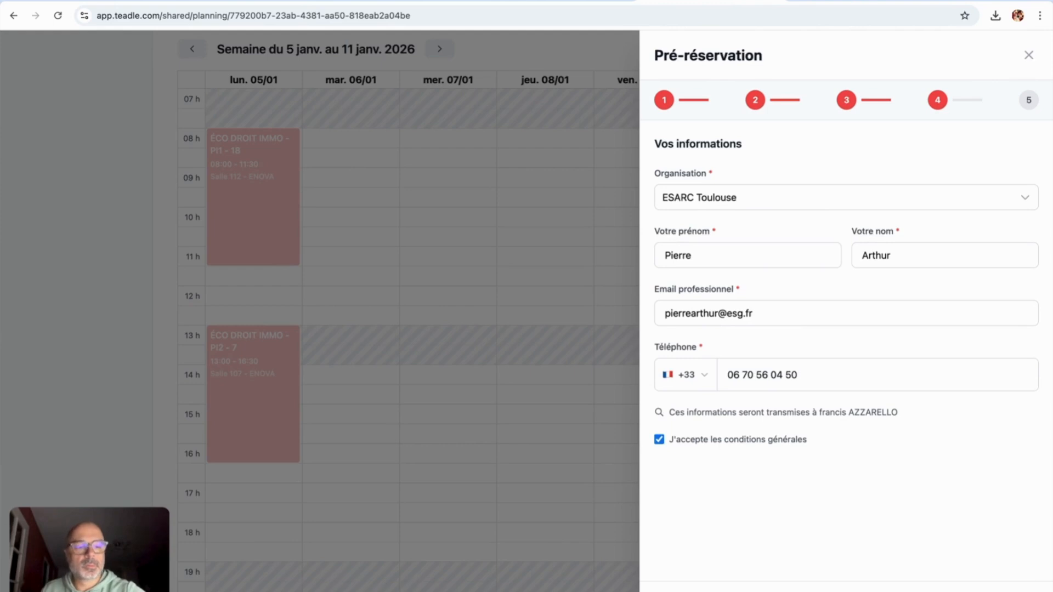
key("Return")
scroll(897, 345, "down", 3)
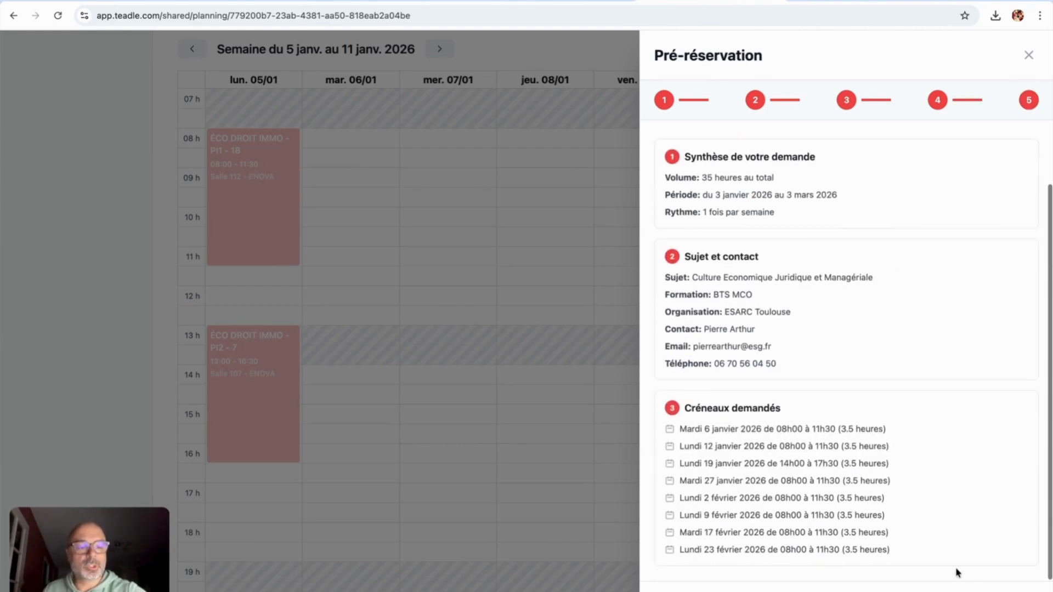
Step: Submit the pre-reservation request and return from the confirmation to the calendar page
key("Return")
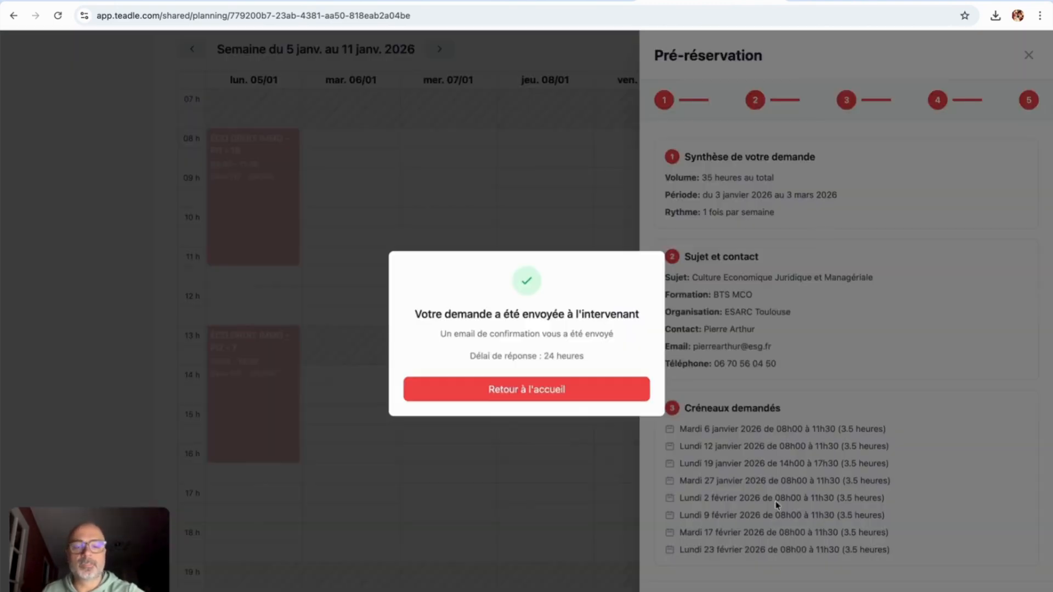
left_click(478, 390)
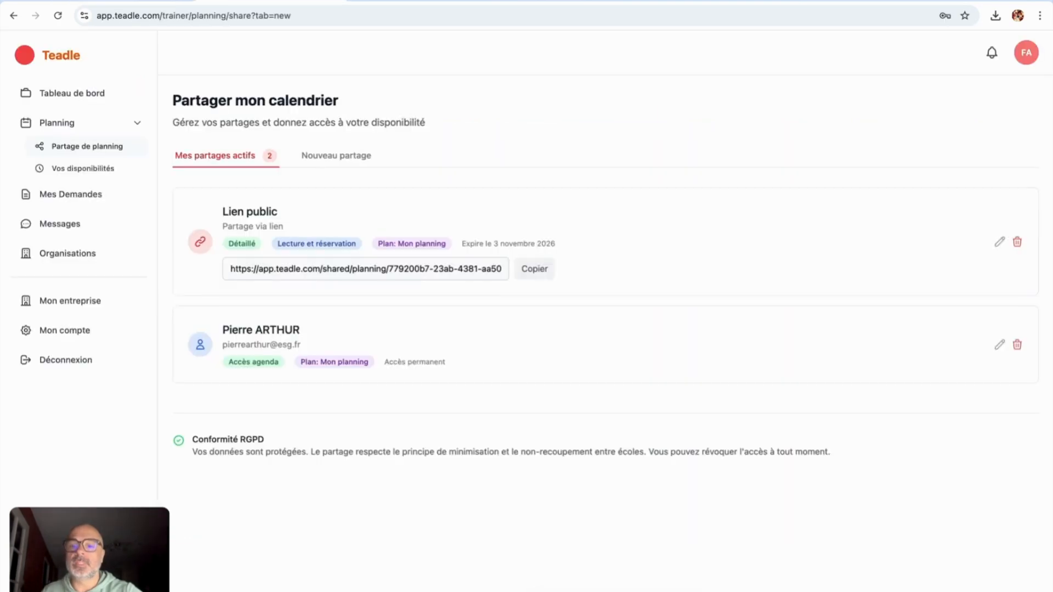
Step: Open Mes Demandes and dismiss the welcome pop-up with 'Ne plus afficher ce pop-up' ticked
left_click(82, 197)
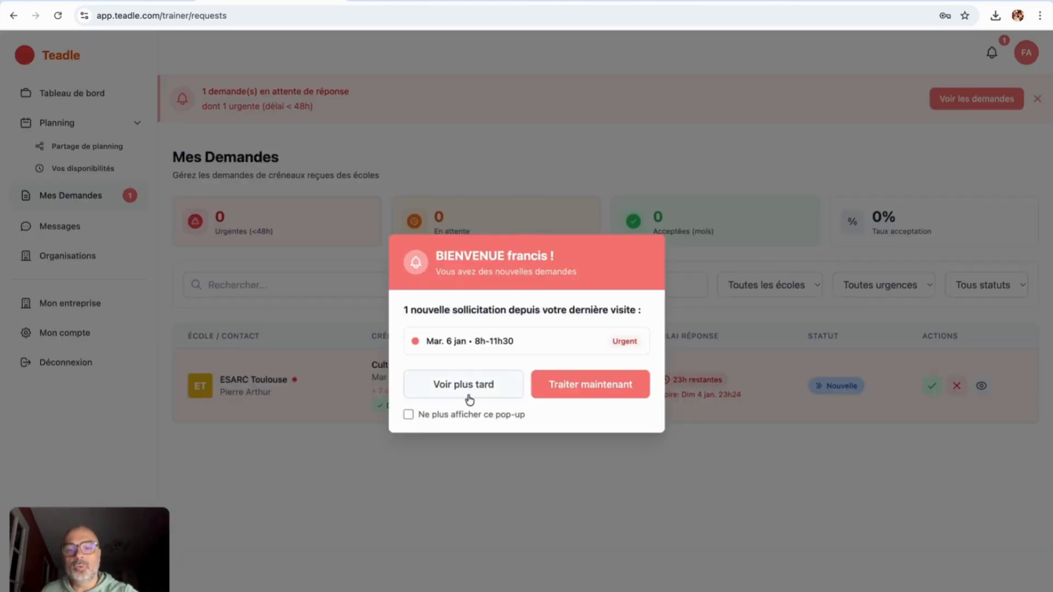
left_click(408, 415)
left_click(559, 392)
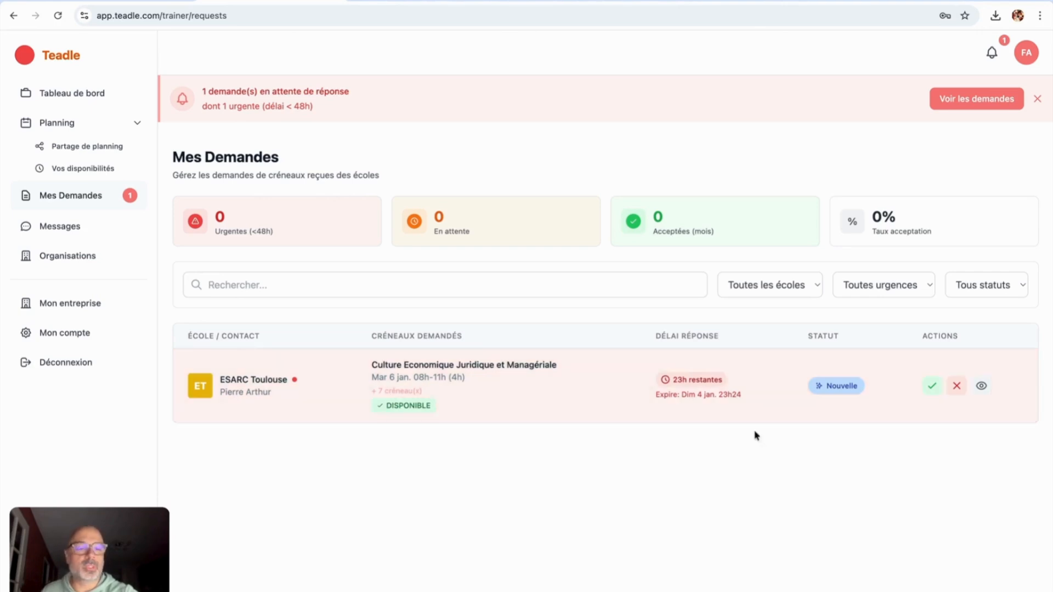
Step: Open the ESARC Toulouse request details and review its requested slots
left_click(752, 407)
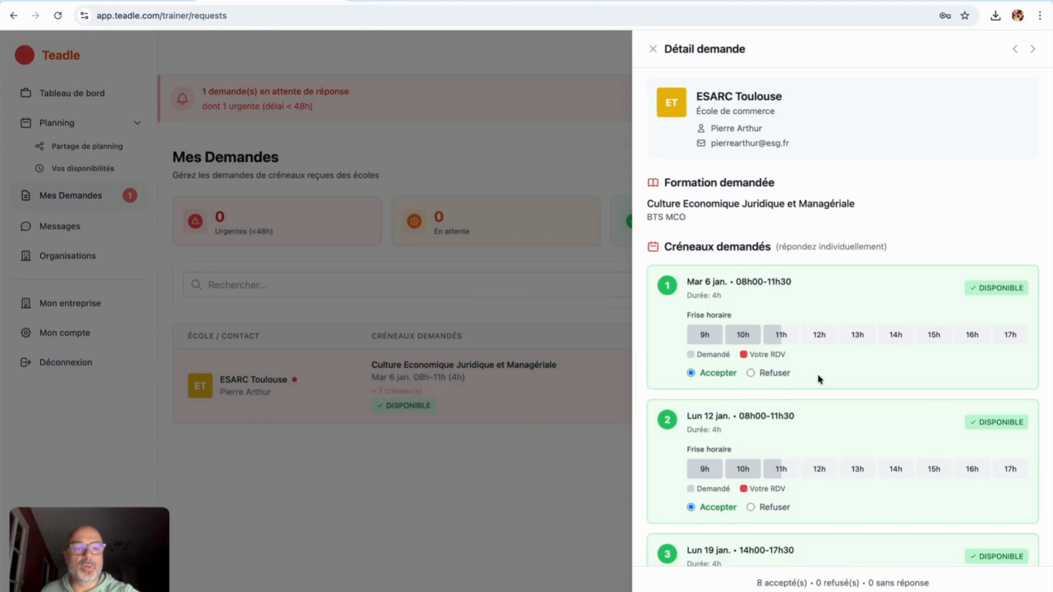
scroll(818, 378, "down", 4)
scroll(818, 379, "down", 8)
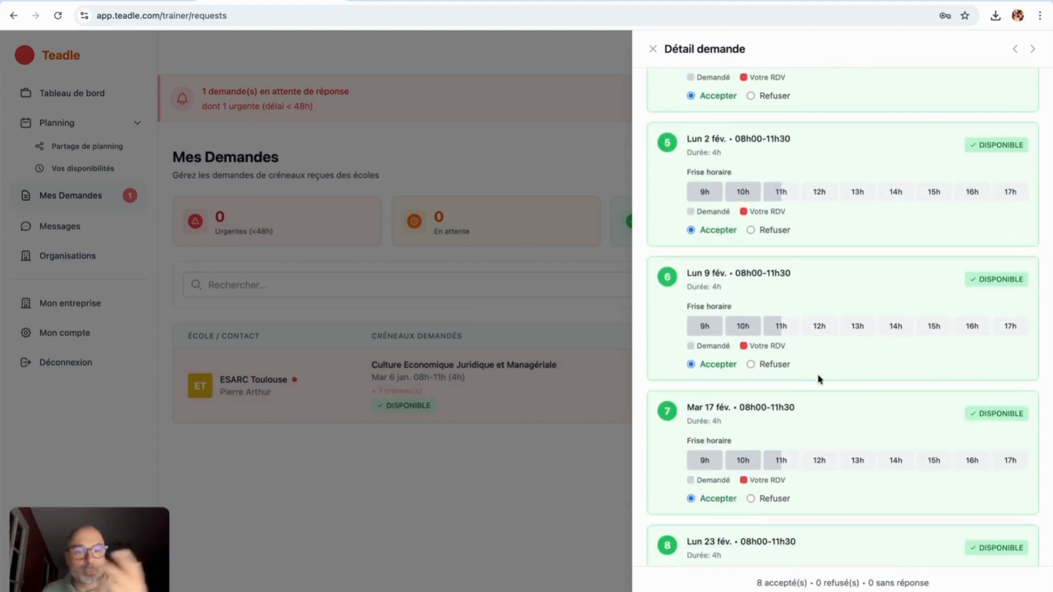
scroll(818, 378, "down", 10)
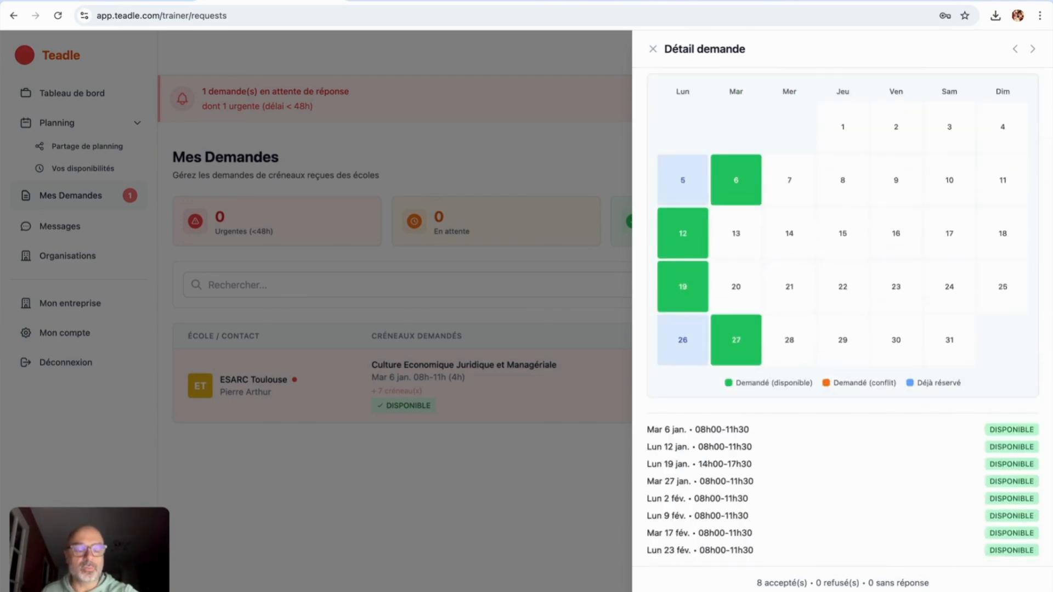
scroll(857, 307, "up", 10)
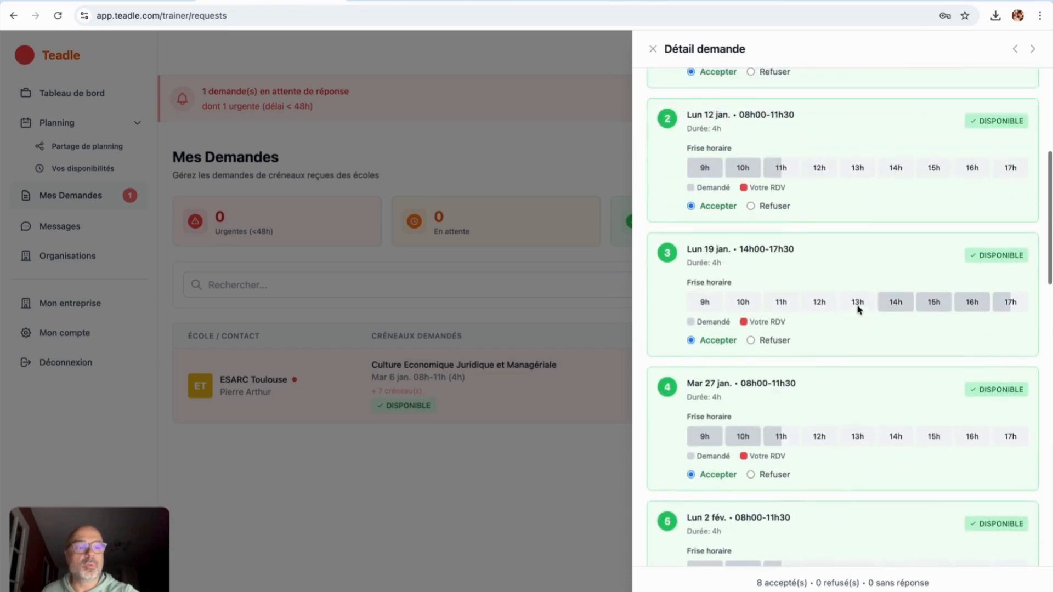
scroll(858, 306, "up", 3)
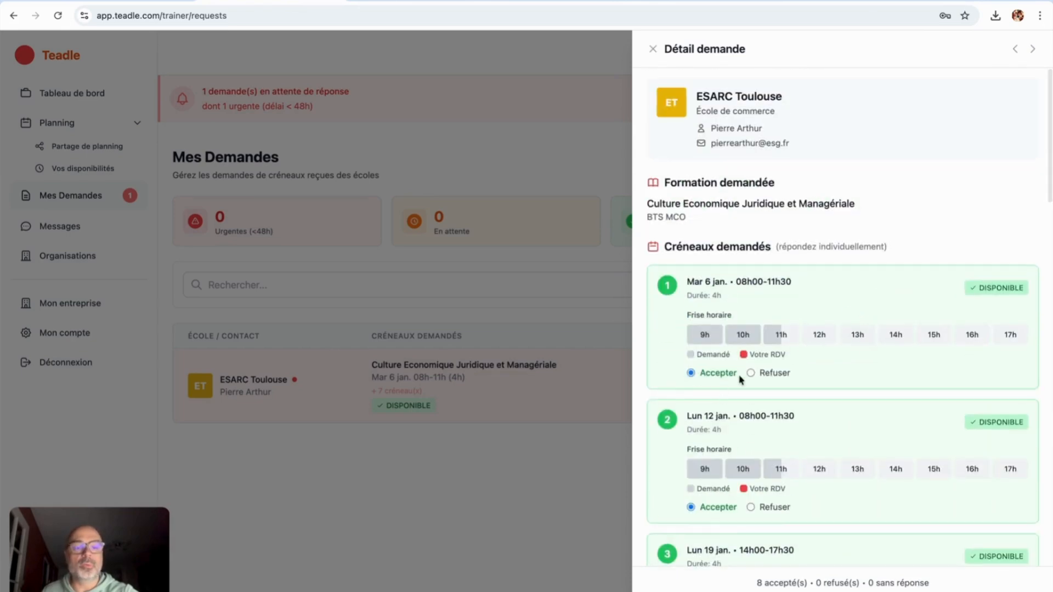
scroll(760, 412, "down", 3)
Step: Refuse the Monday 12 and 19 January slots, then close the request details
left_click(750, 352)
left_click(750, 487)
scroll(748, 472, "down", 4)
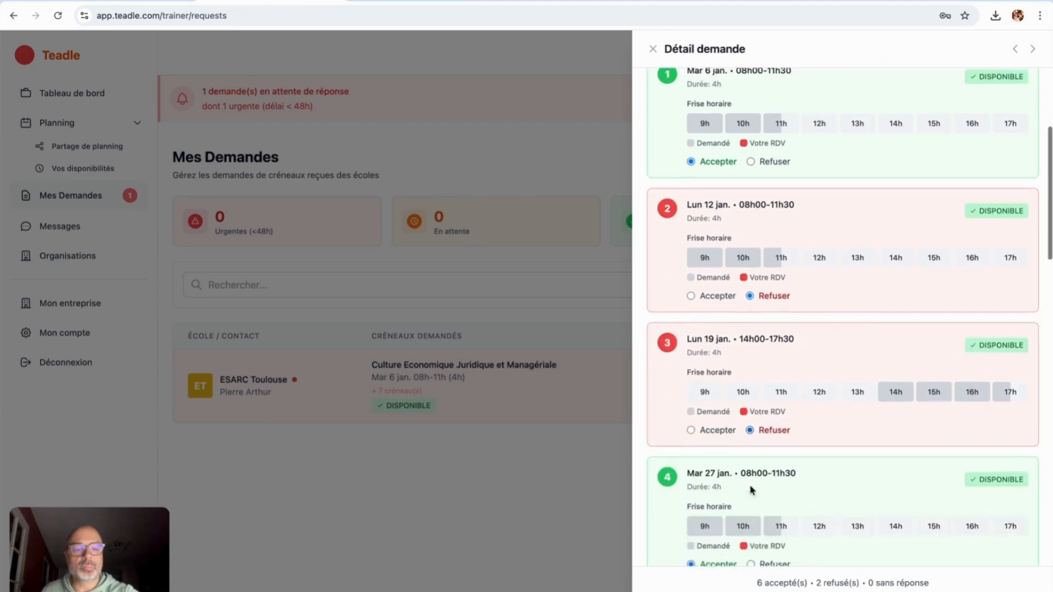
scroll(810, 489, "down", 8)
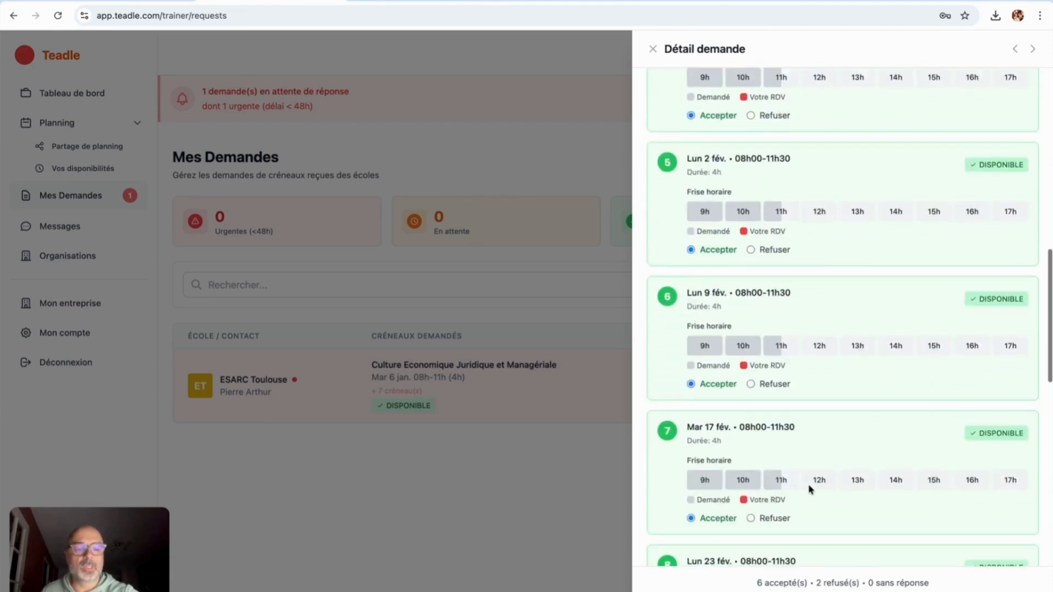
scroll(810, 489, "down", 3)
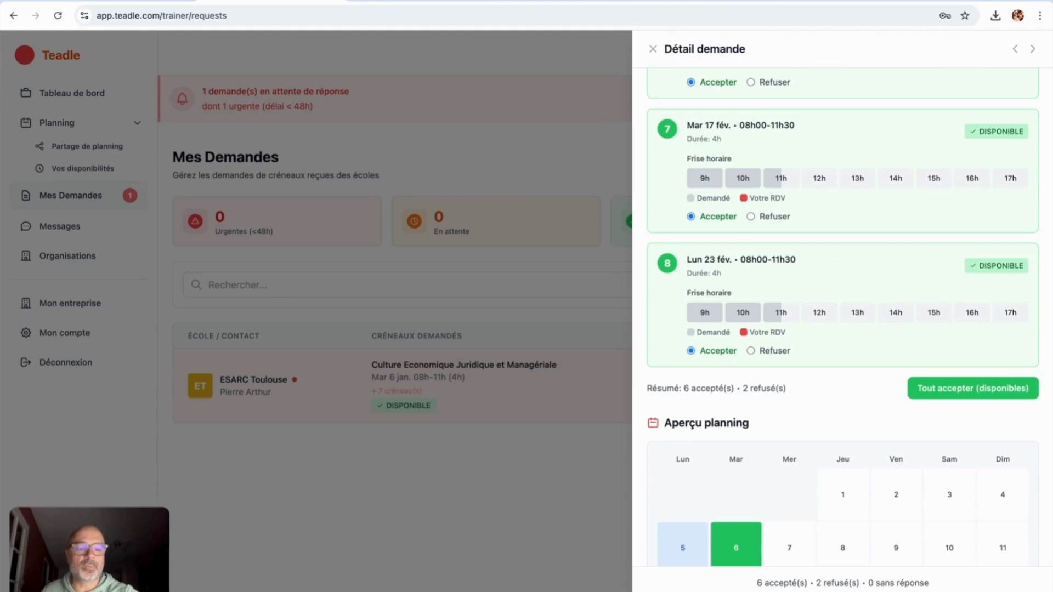
scroll(817, 291, "up", 12)
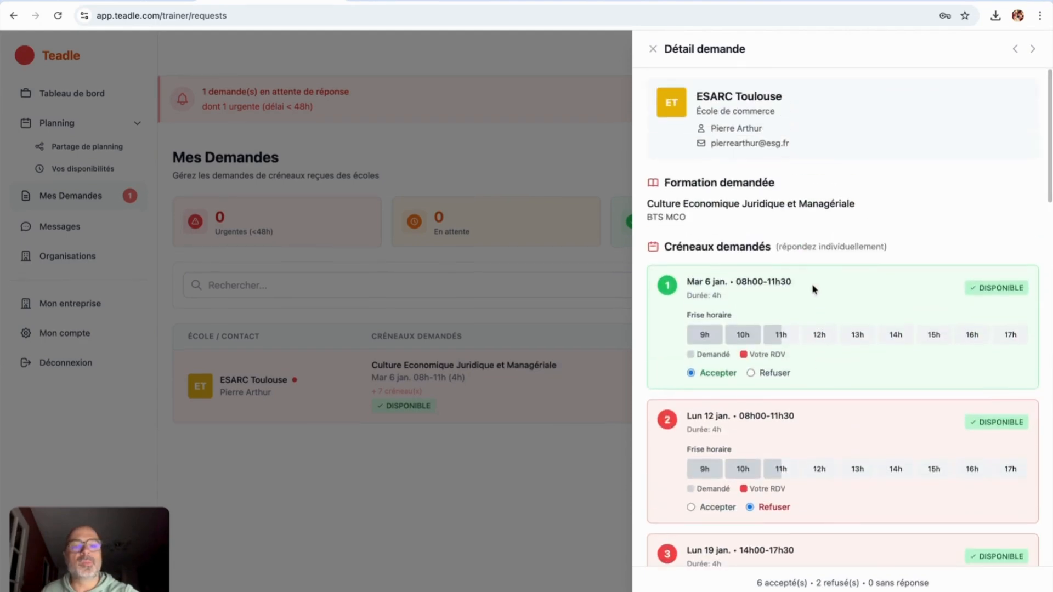
left_click(656, 44)
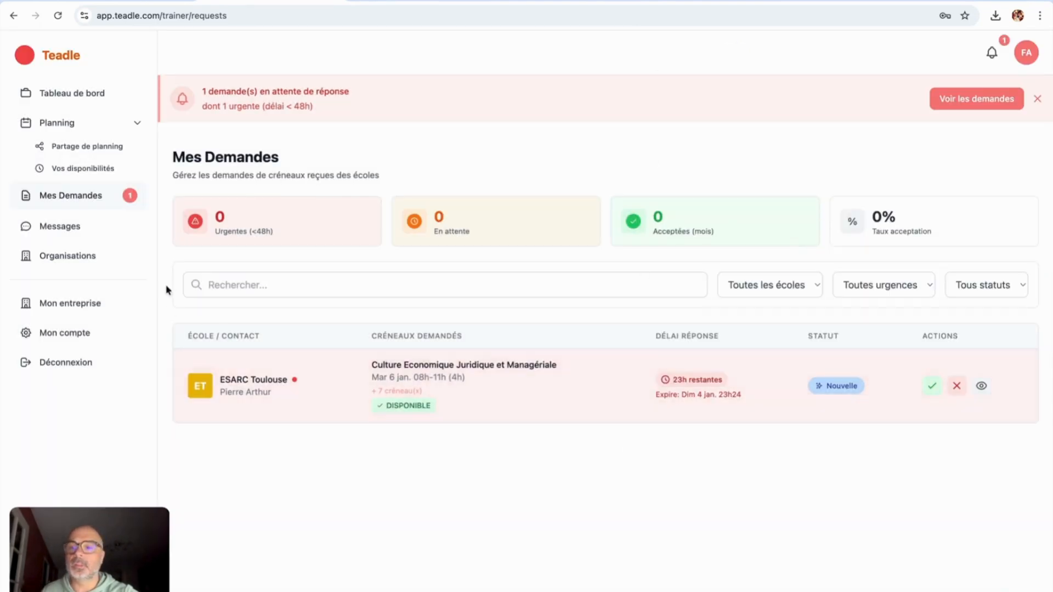